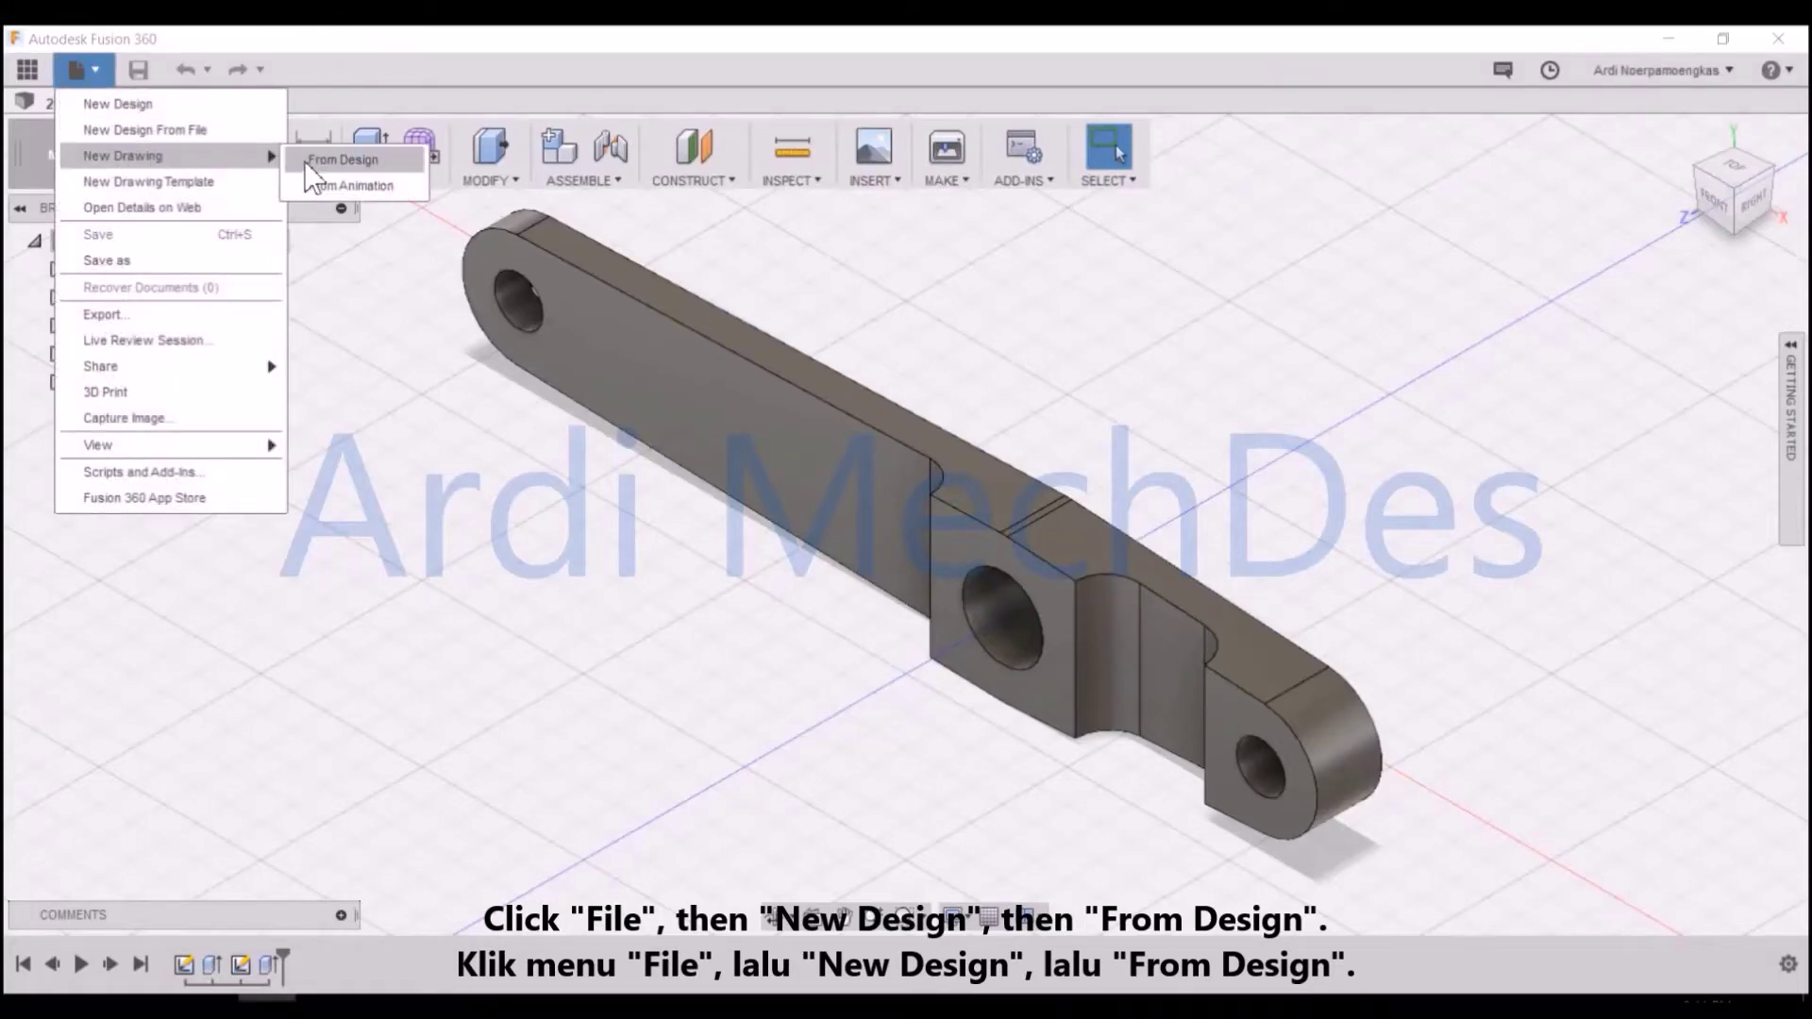
- Create a new drawing from the design with a 1:1 front base view in the sheet's middle
{"action": "left_click", "coordinate": [312, 159]}
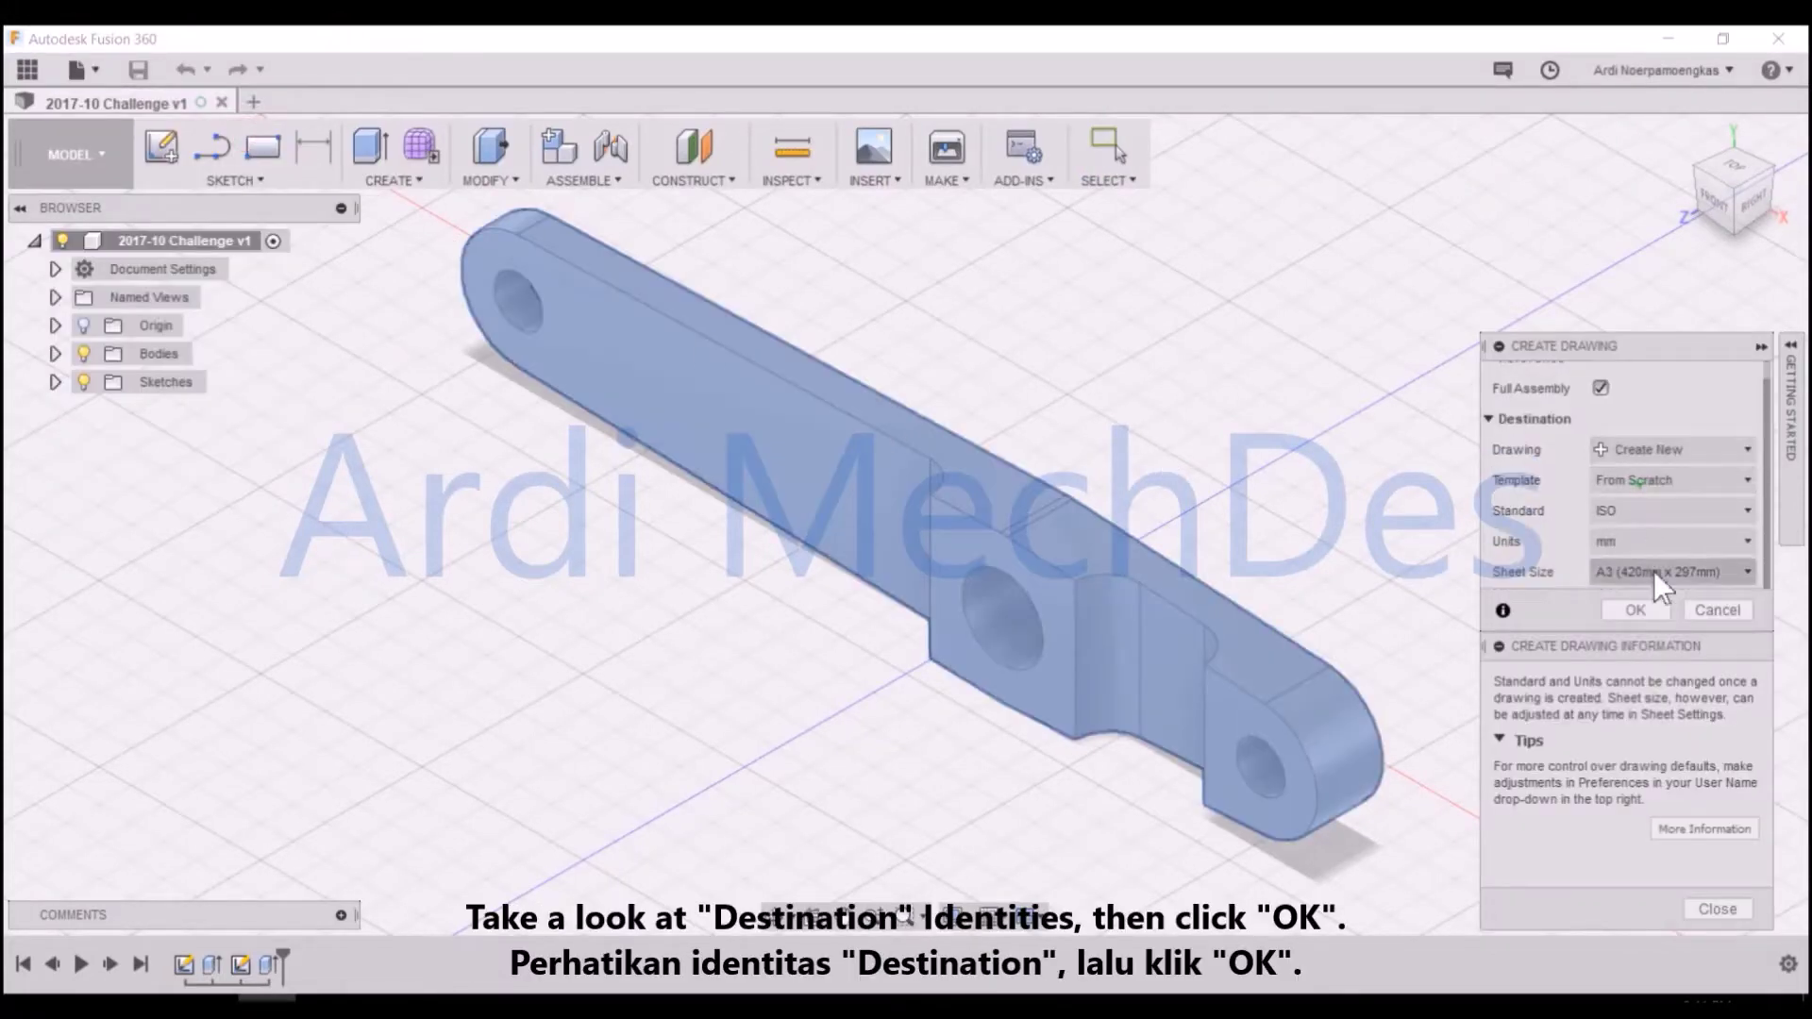
{"action": "left_click", "coordinate": [1638, 611]}
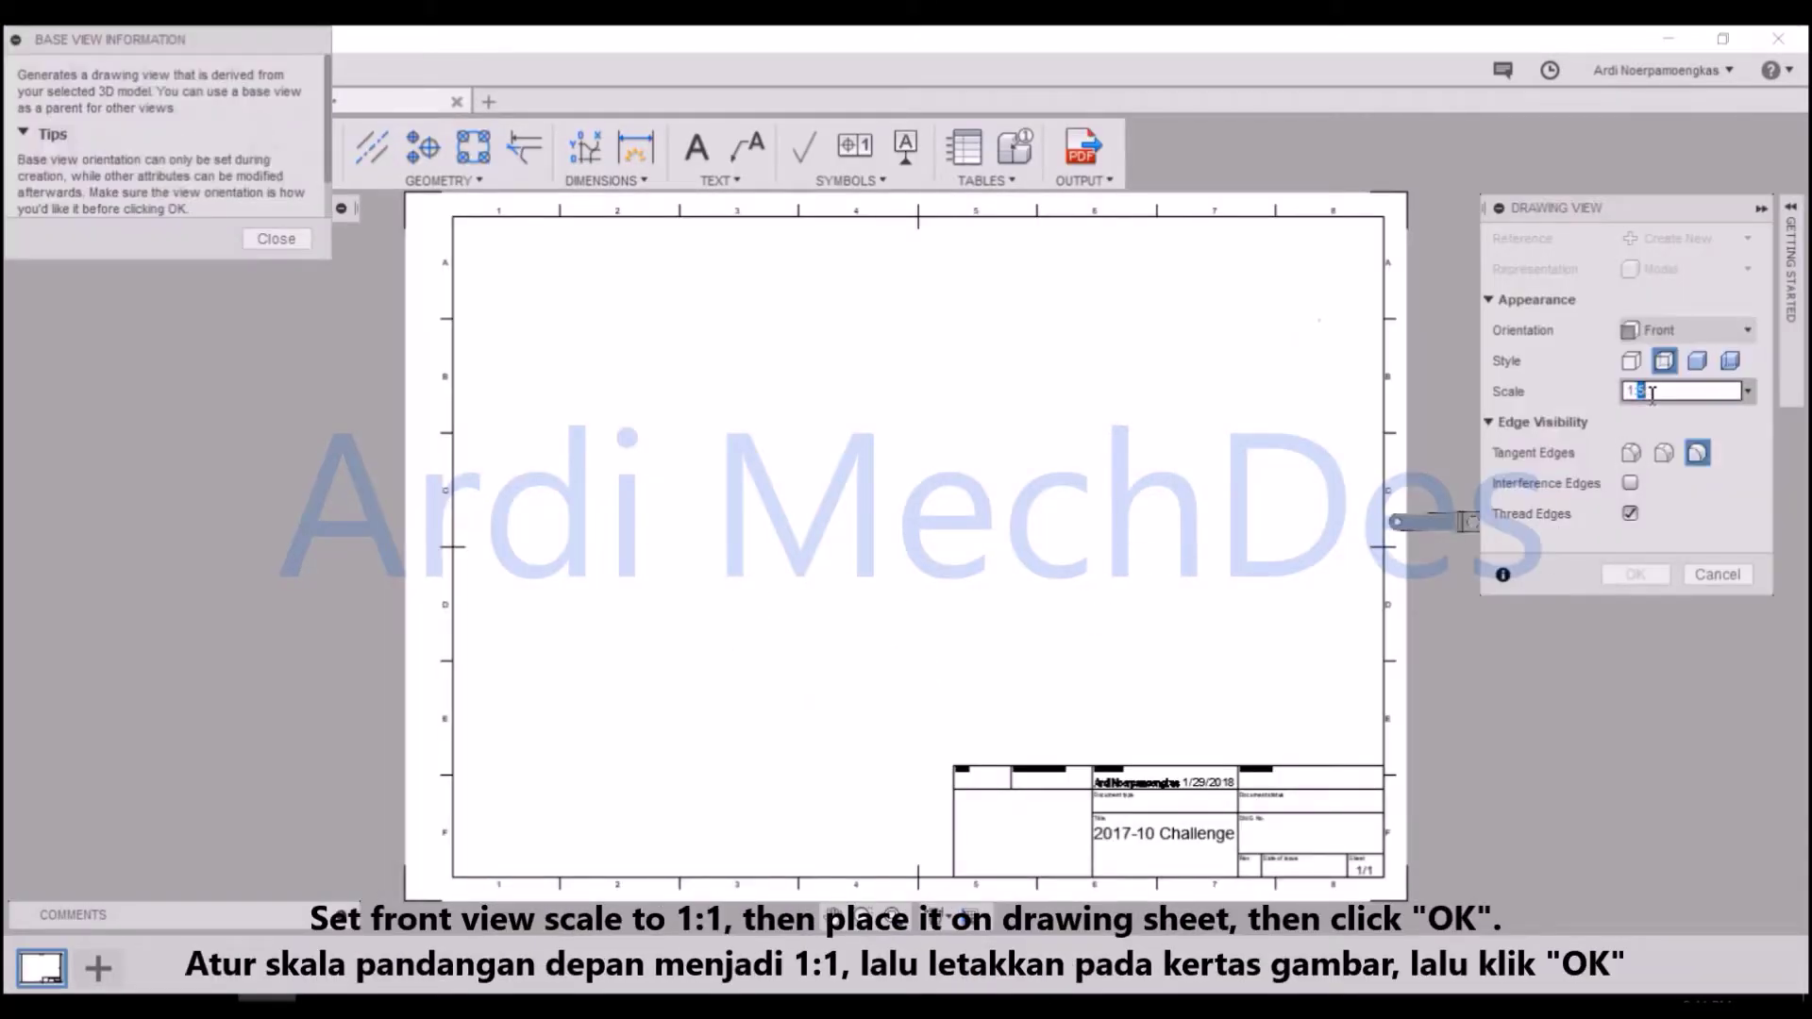
{"action": "type", "text": "1"}
{"action": "key", "text": "Return"}
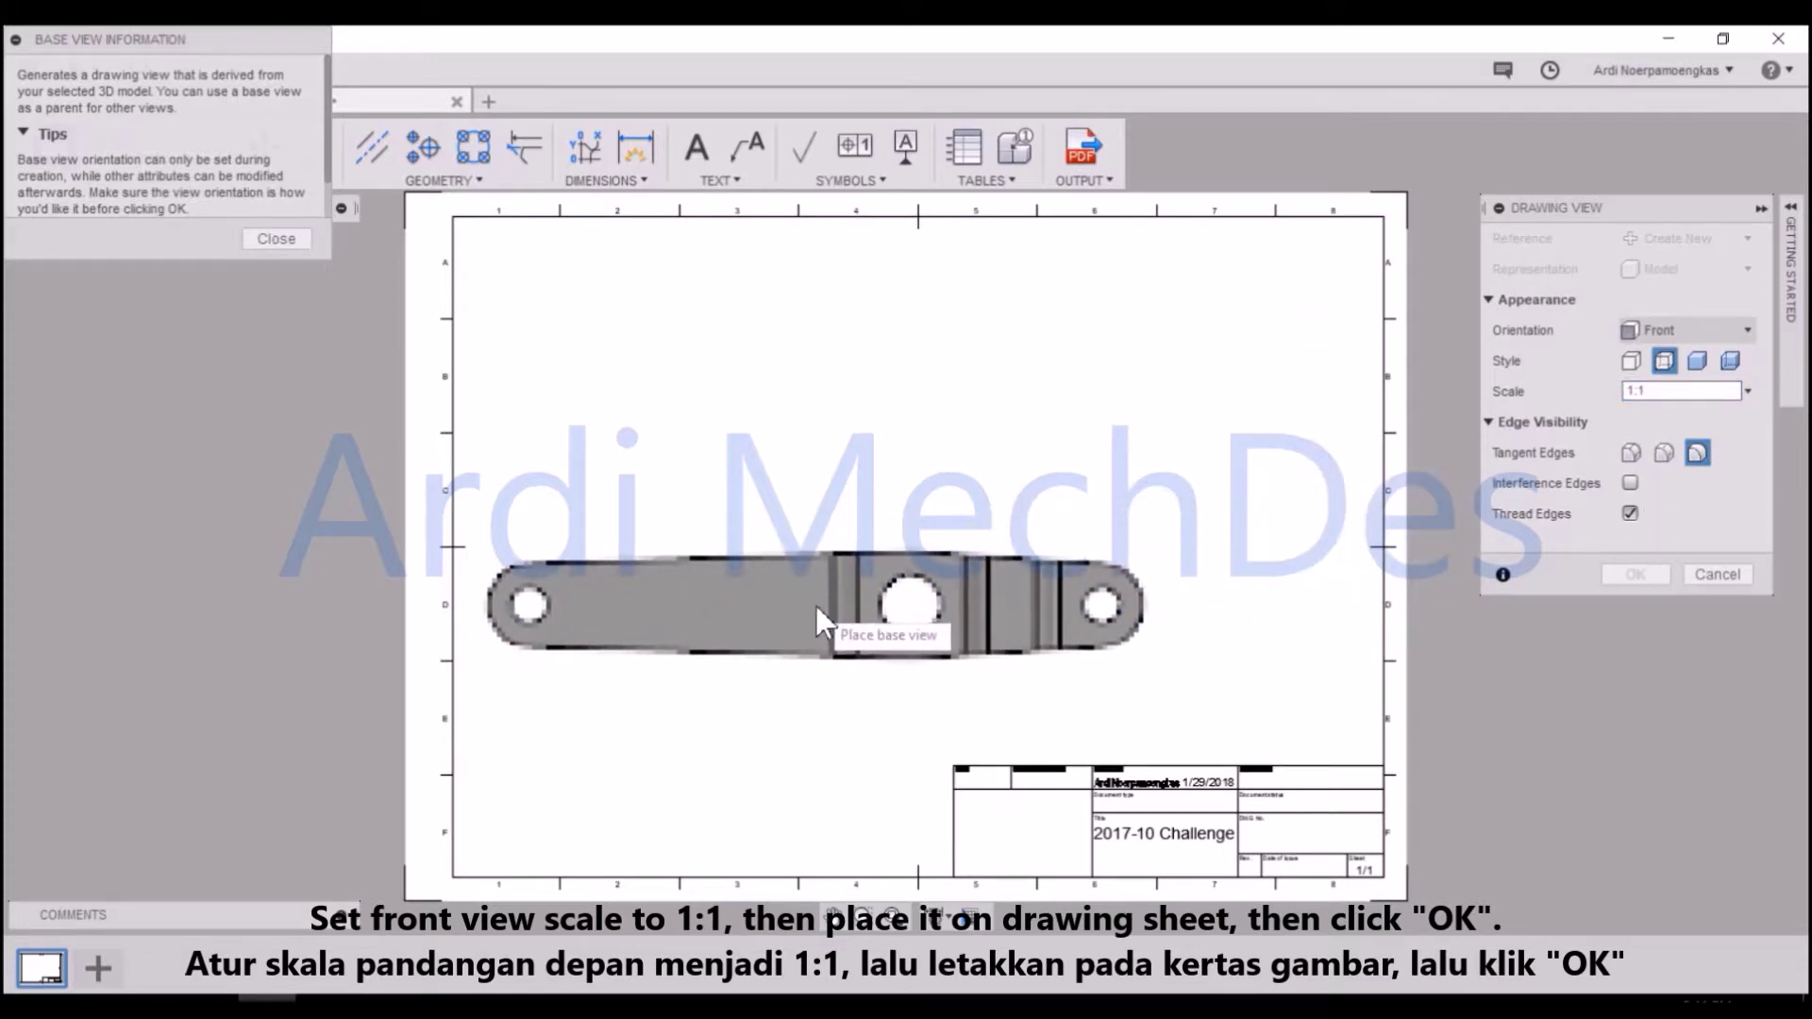
{"action": "left_click", "coordinate": [819, 604]}
{"action": "left_click", "coordinate": [1636, 575]}
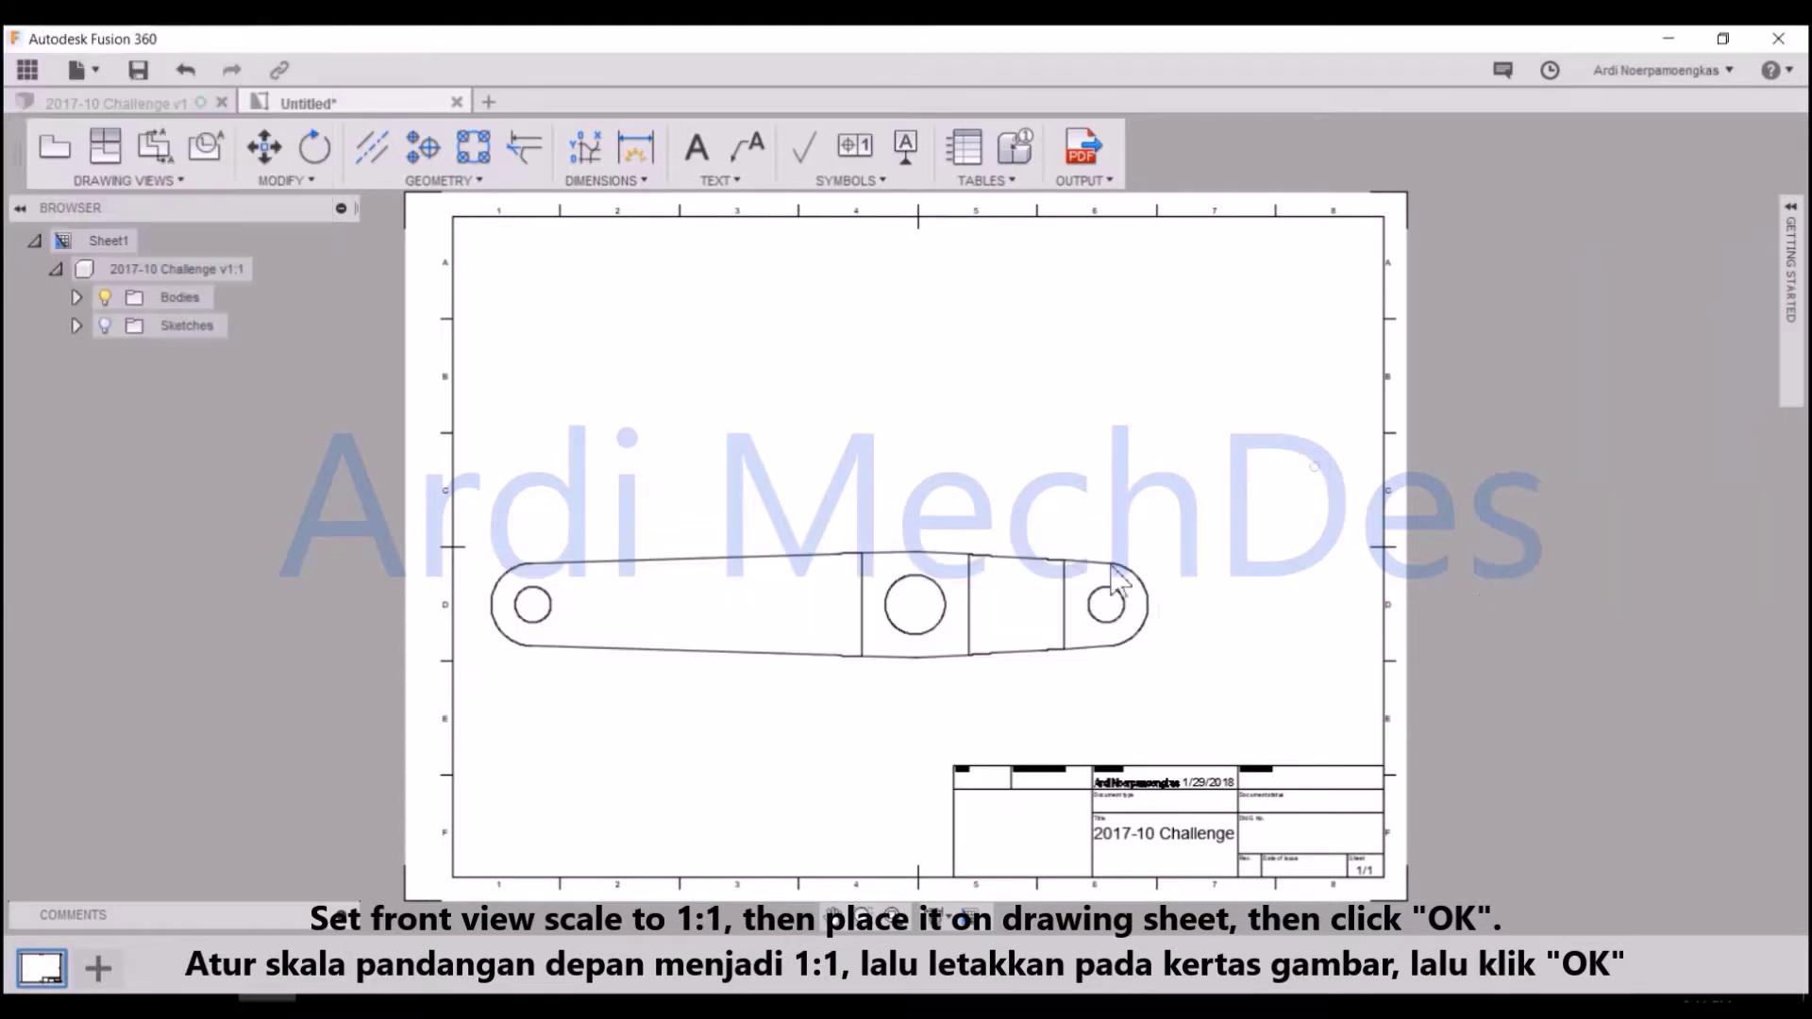
{"action": "scroll", "coordinate": [829, 686], "scroll_direction": "up", "scroll_amount": 2}
{"action": "scroll", "coordinate": [823, 674], "scroll_direction": "up", "scroll_amount": 2}
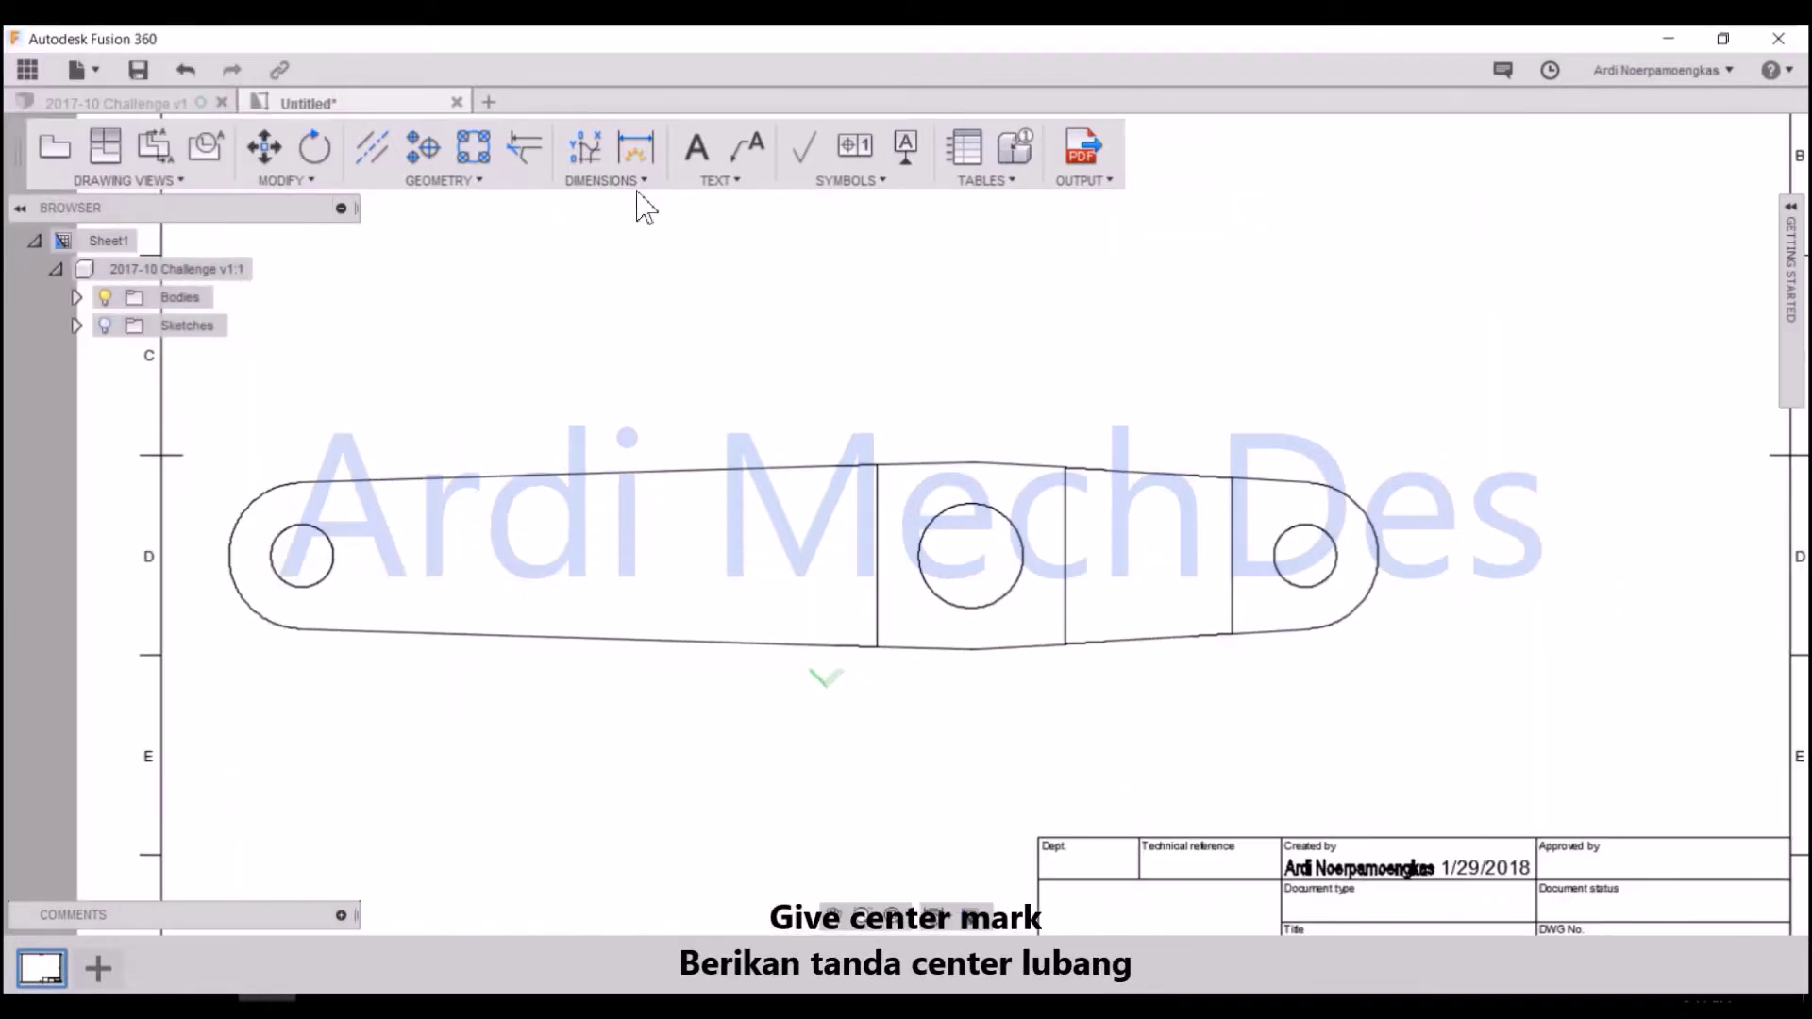
- Add centre marks to the left, middle and right holes
{"action": "left_click", "coordinate": [423, 147]}
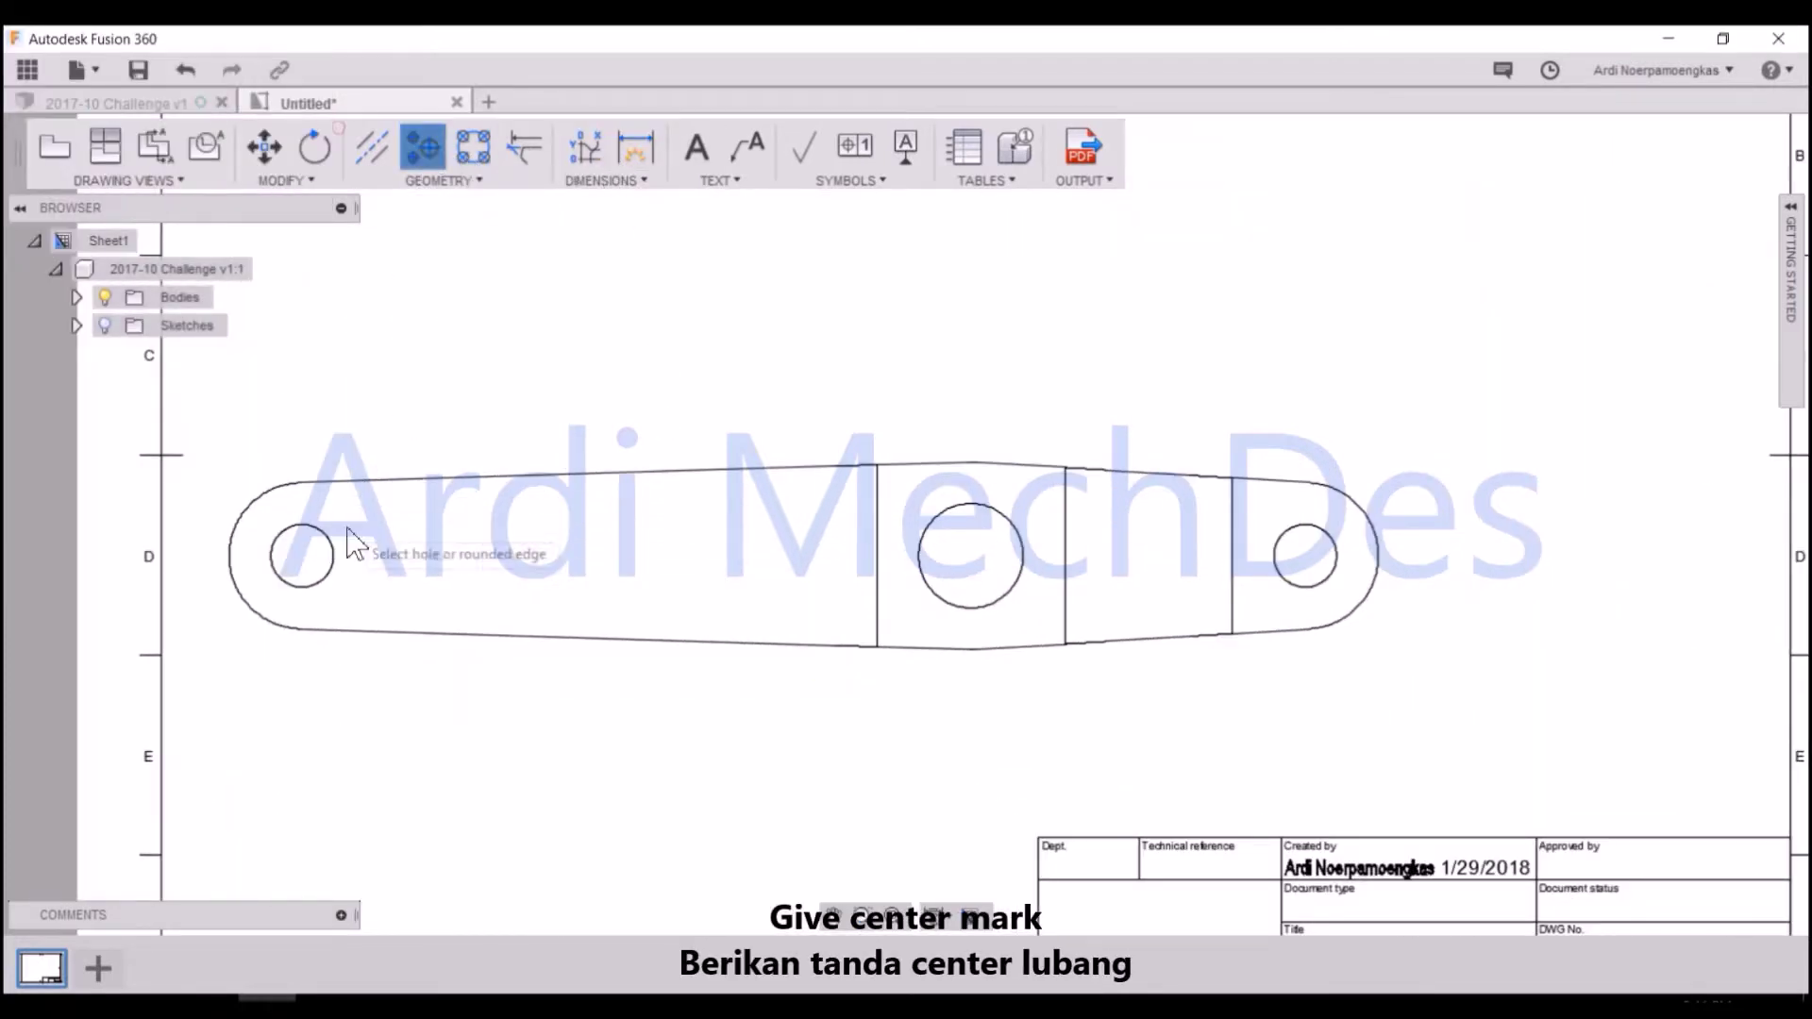
{"action": "left_click", "coordinate": [332, 560]}
{"action": "left_click", "coordinate": [987, 612]}
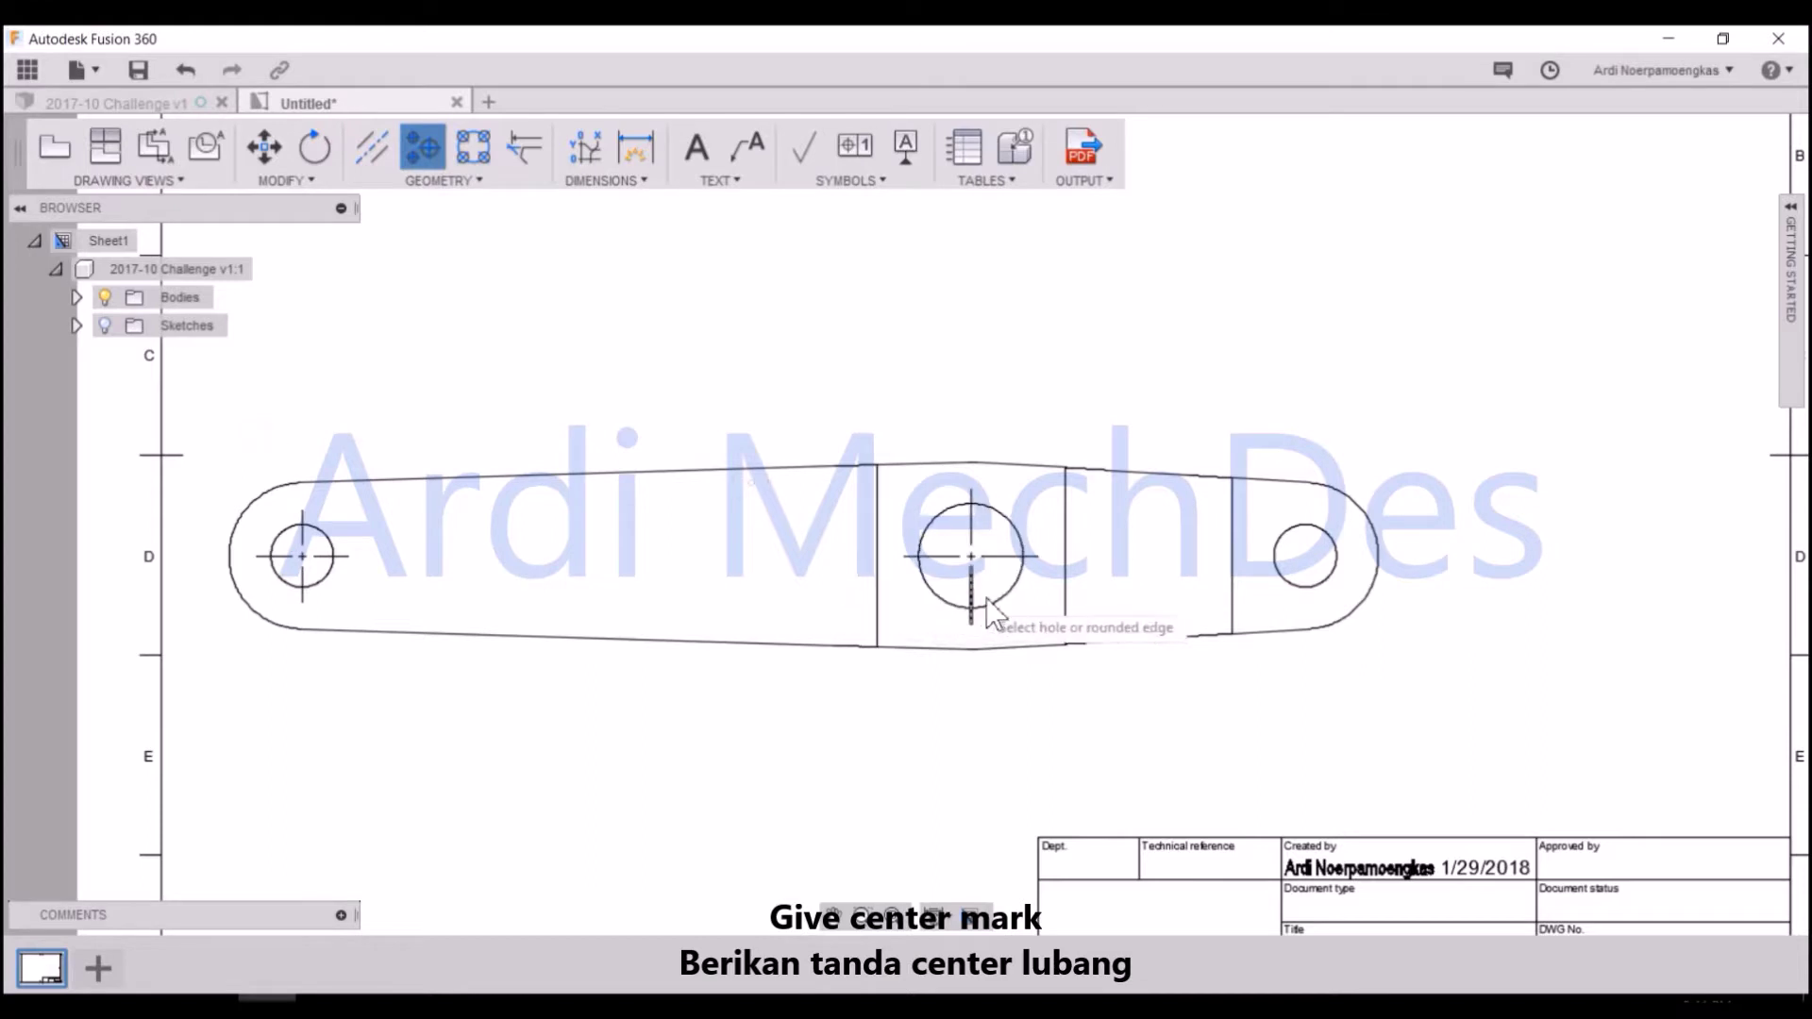
{"action": "left_click", "coordinate": [1293, 585]}
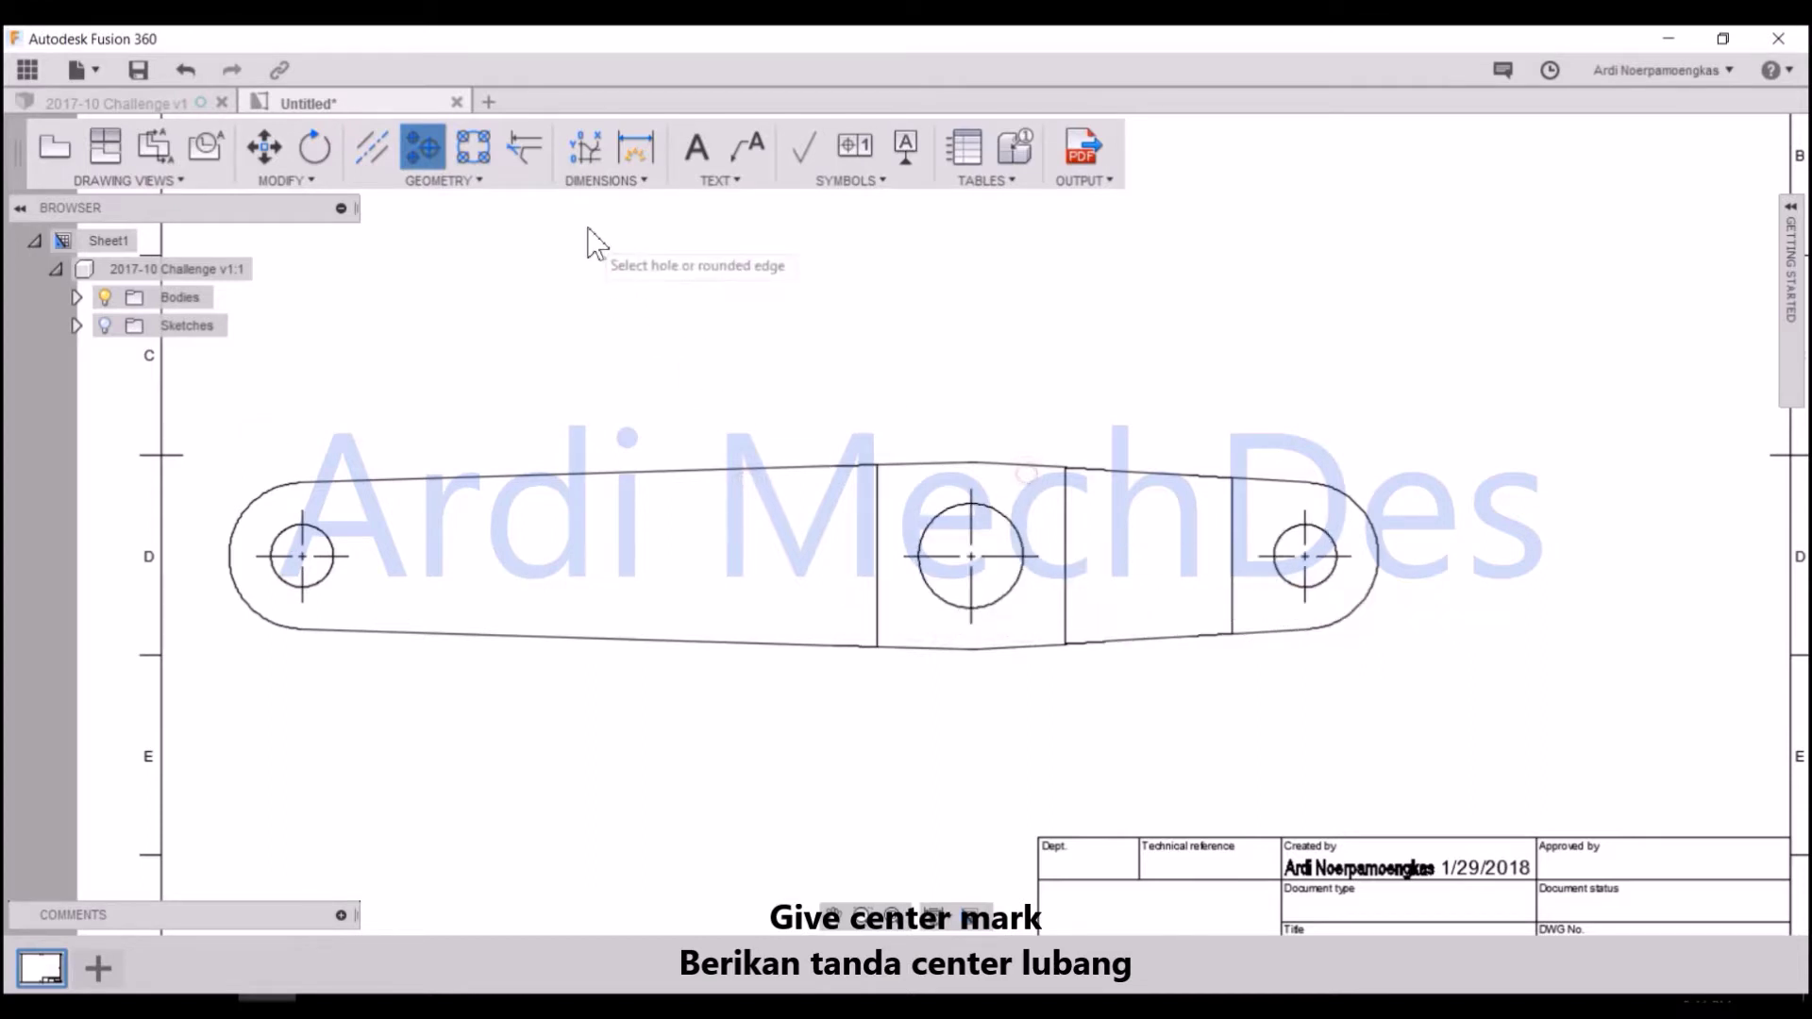
- Dimension the two 22.5 widths on either side of the middle hole
{"action": "left_click", "coordinate": [635, 147]}
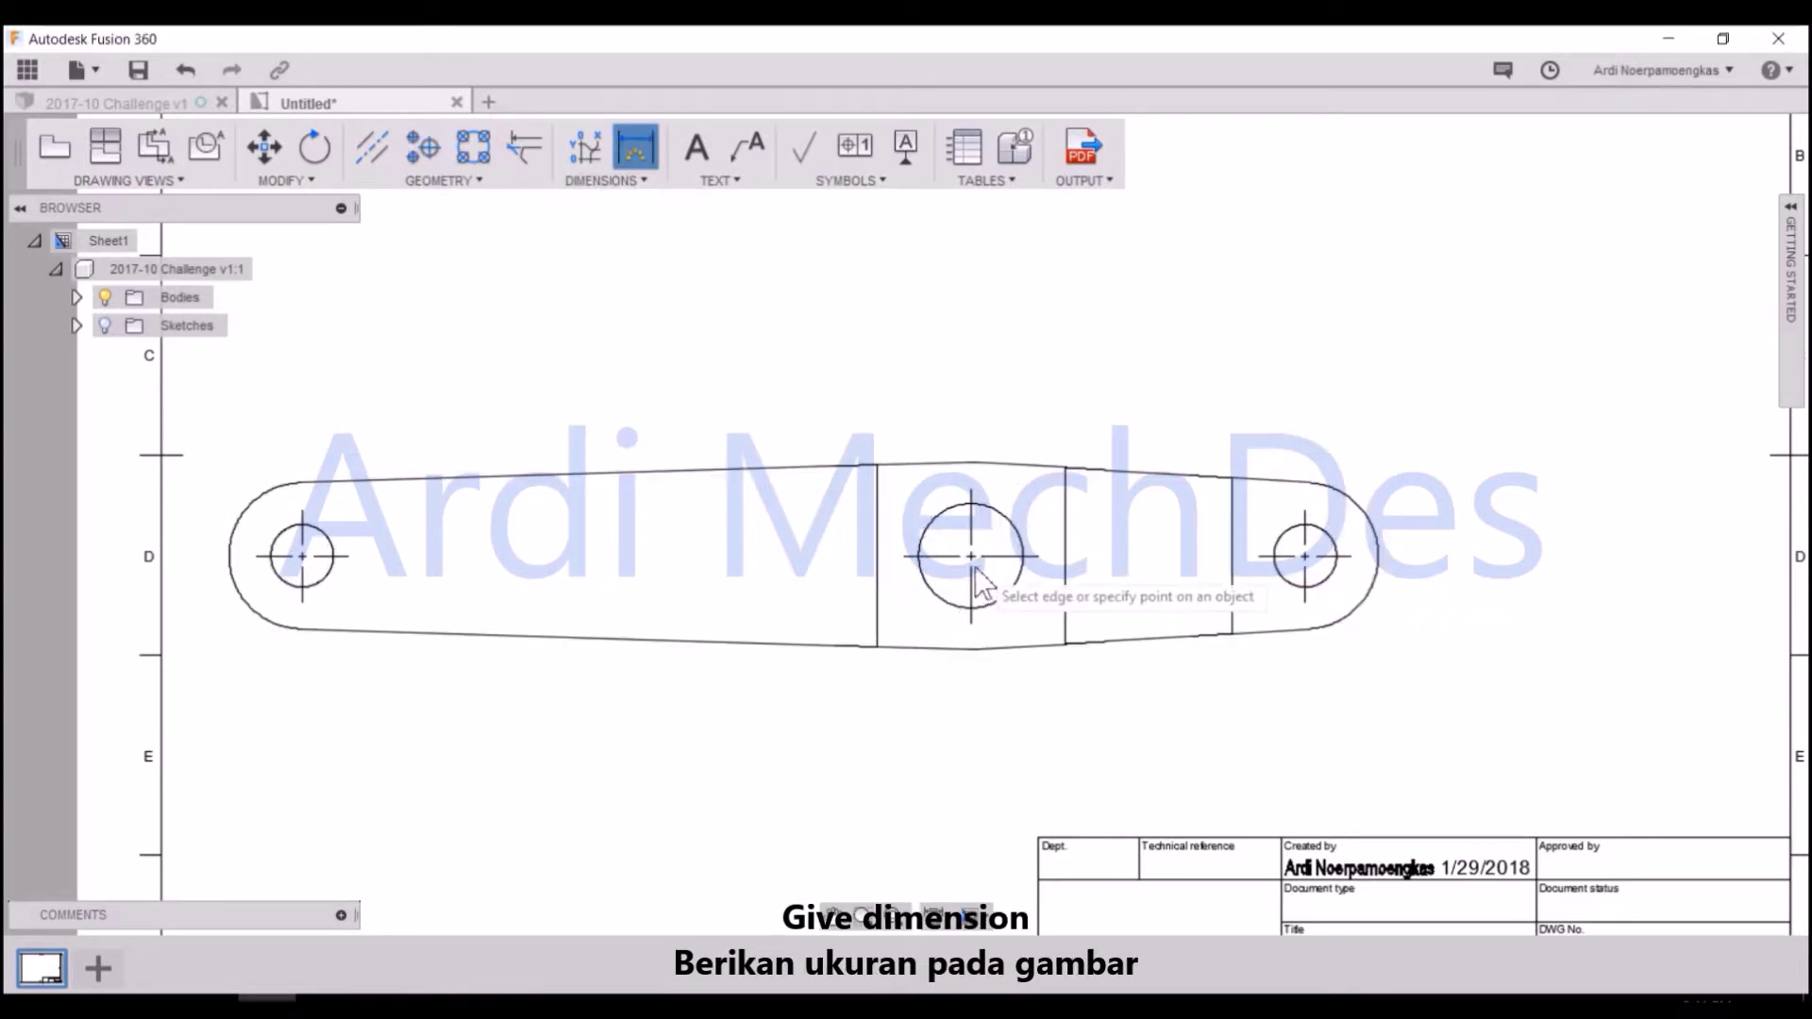
{"action": "left_click", "coordinate": [878, 647]}
{"action": "left_click", "coordinate": [903, 692]}
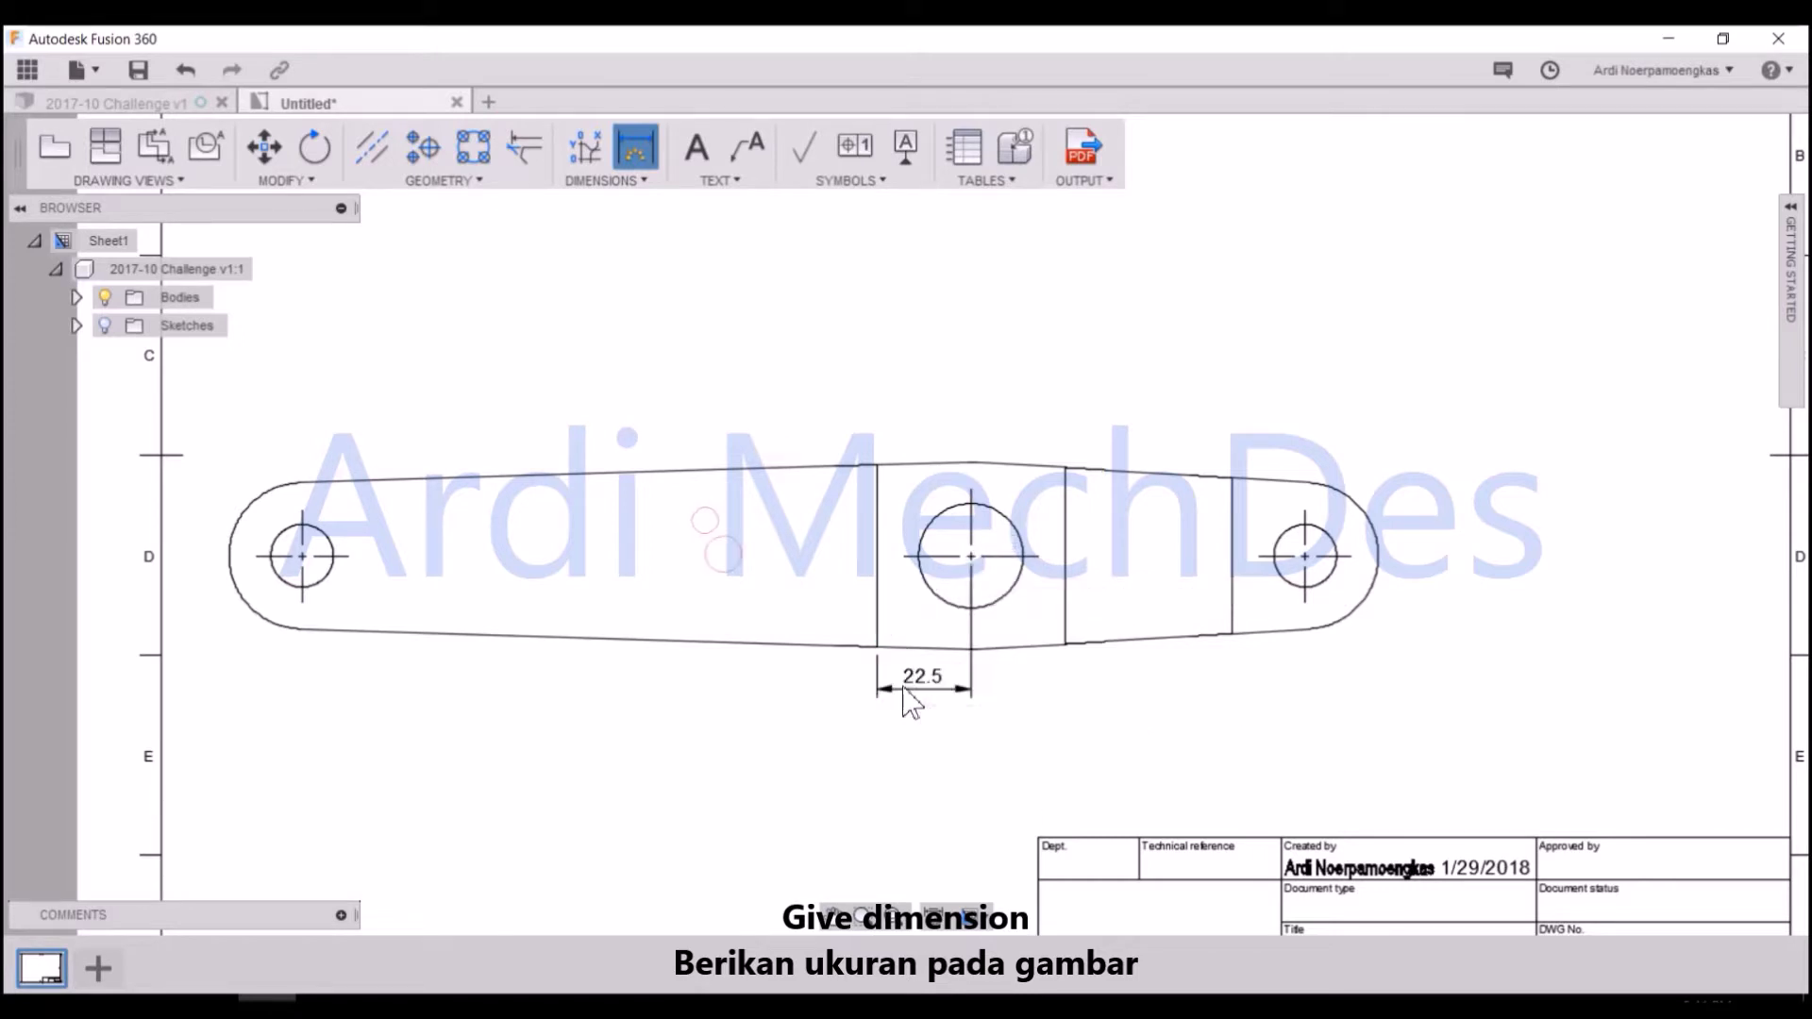
{"action": "left_click", "coordinate": [1064, 646]}
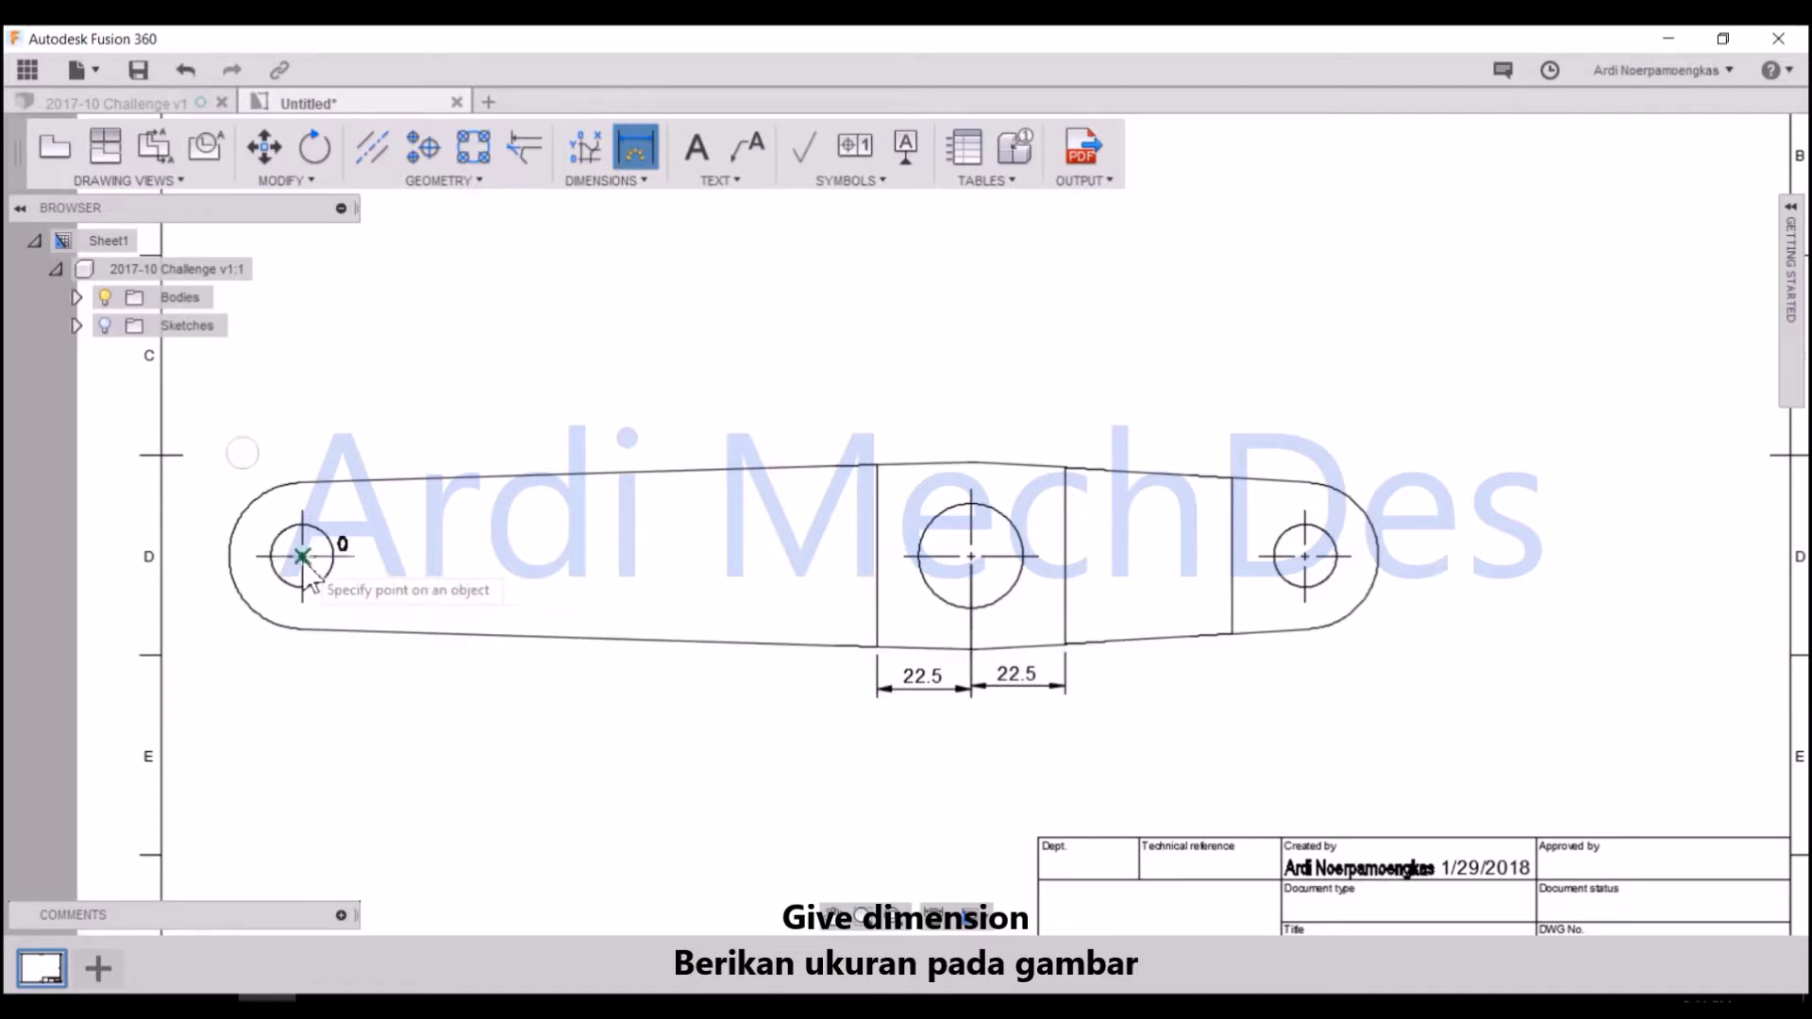
- Add the 160 and 80 hole-centre spacings and the 240 overall dimension below
{"action": "left_click", "coordinate": [970, 557]}
{"action": "left_click", "coordinate": [707, 724]}
{"action": "left_click", "coordinate": [971, 557]}
{"action": "left_click", "coordinate": [1305, 557]}
{"action": "left_click", "coordinate": [1162, 725]}
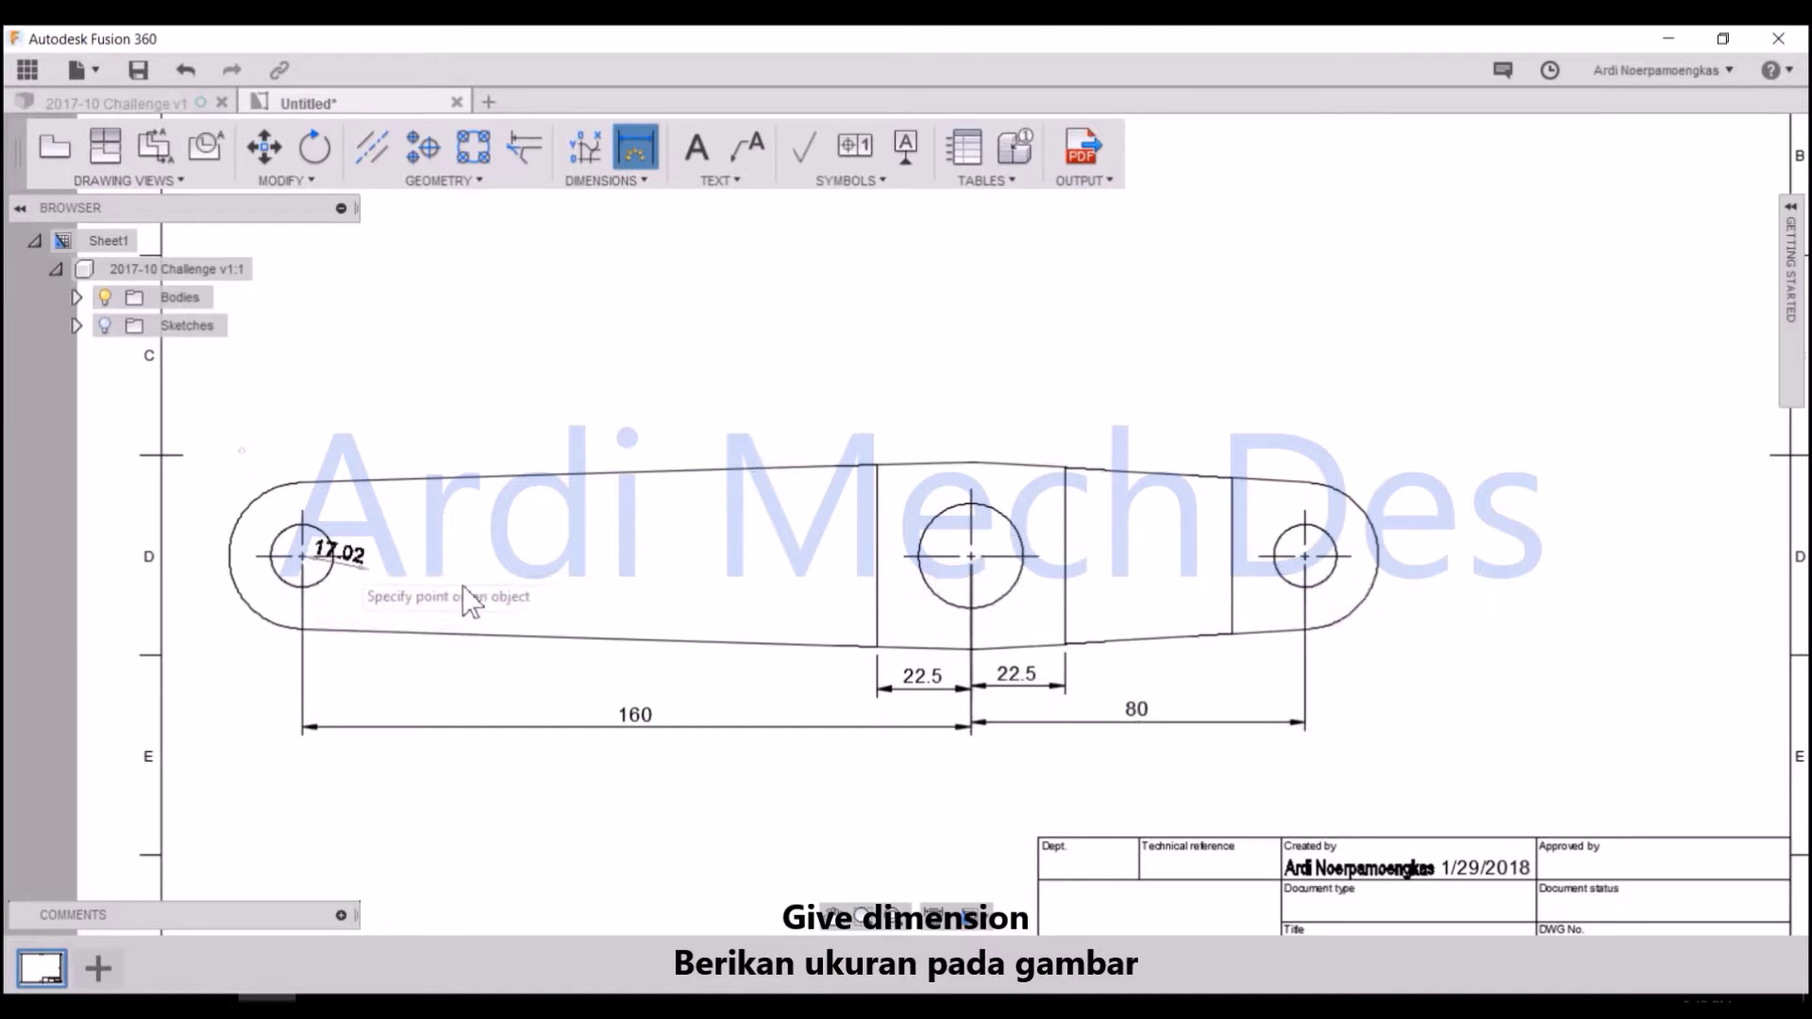
{"action": "left_click", "coordinate": [1305, 557]}
{"action": "left_click", "coordinate": [999, 767]}
- Lower the right 22.5 dimension to line up with the left one
{"action": "scroll", "coordinate": [838, 745], "scroll_direction": "up", "scroll_amount": 5}
{"action": "key", "text": "Escape"}
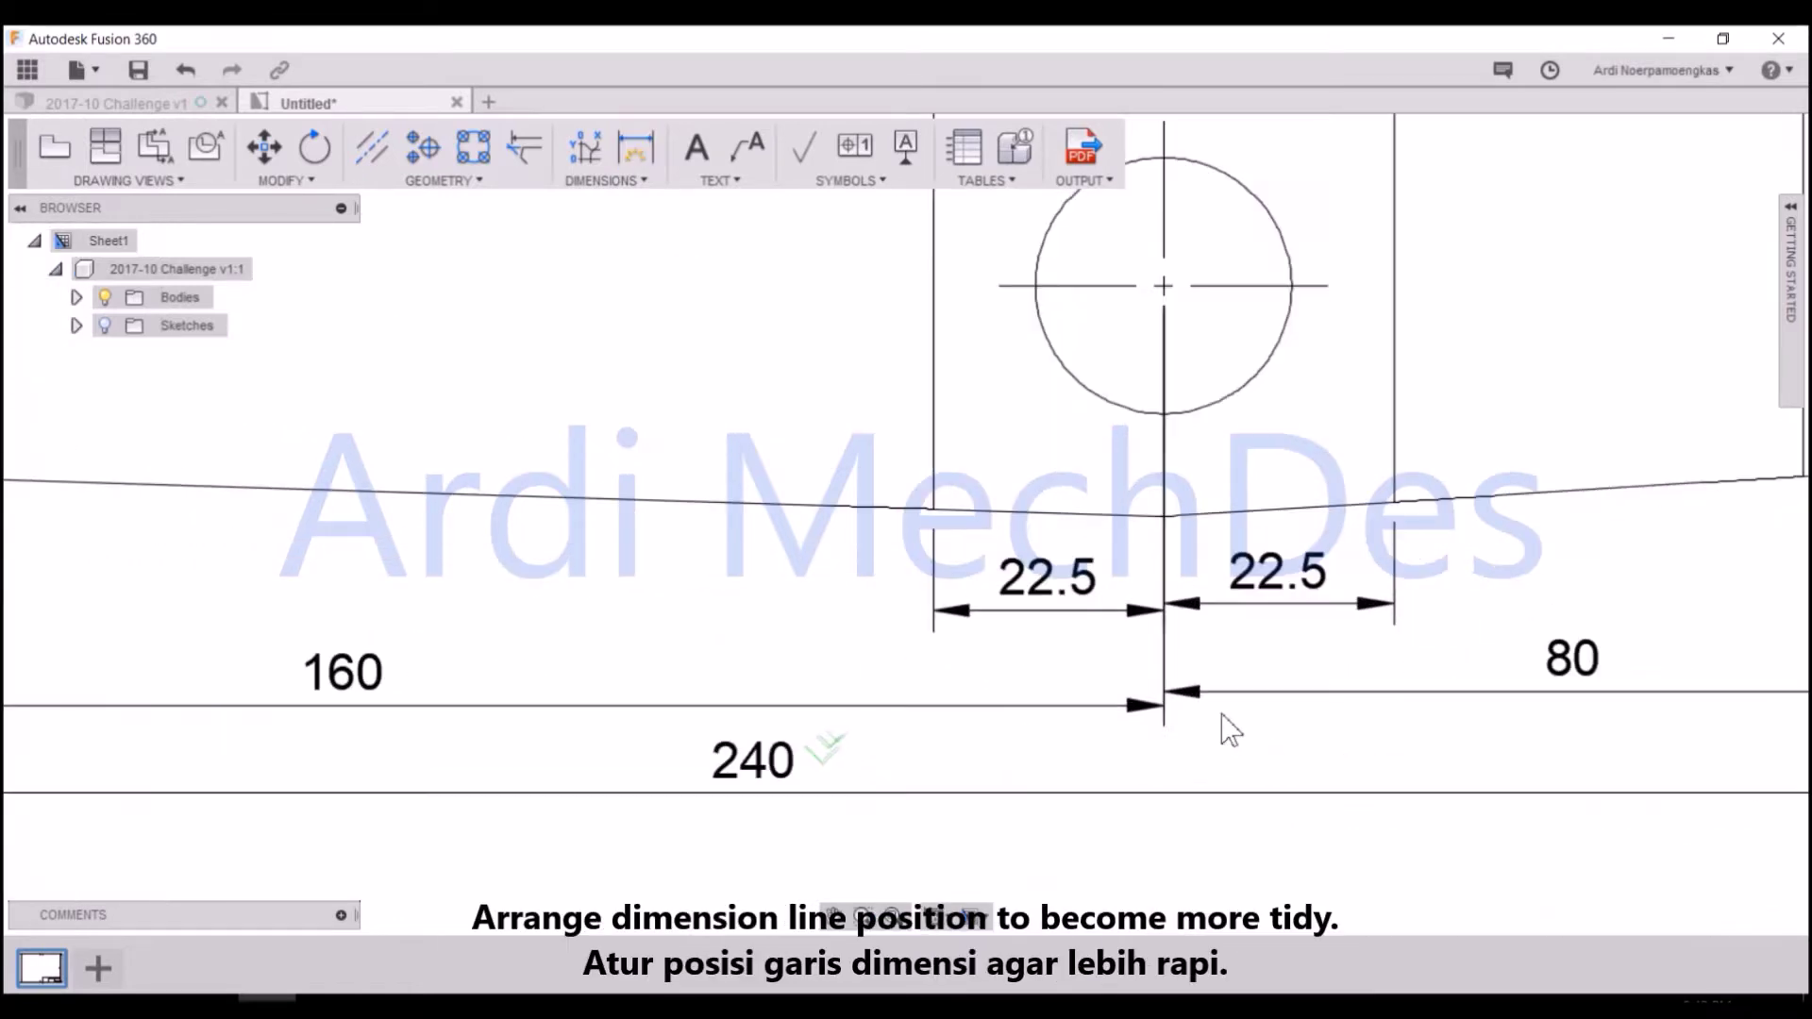
{"action": "left_click", "coordinate": [1253, 623]}
{"action": "scroll", "coordinate": [1218, 618], "scroll_direction": "up", "scroll_amount": 2}
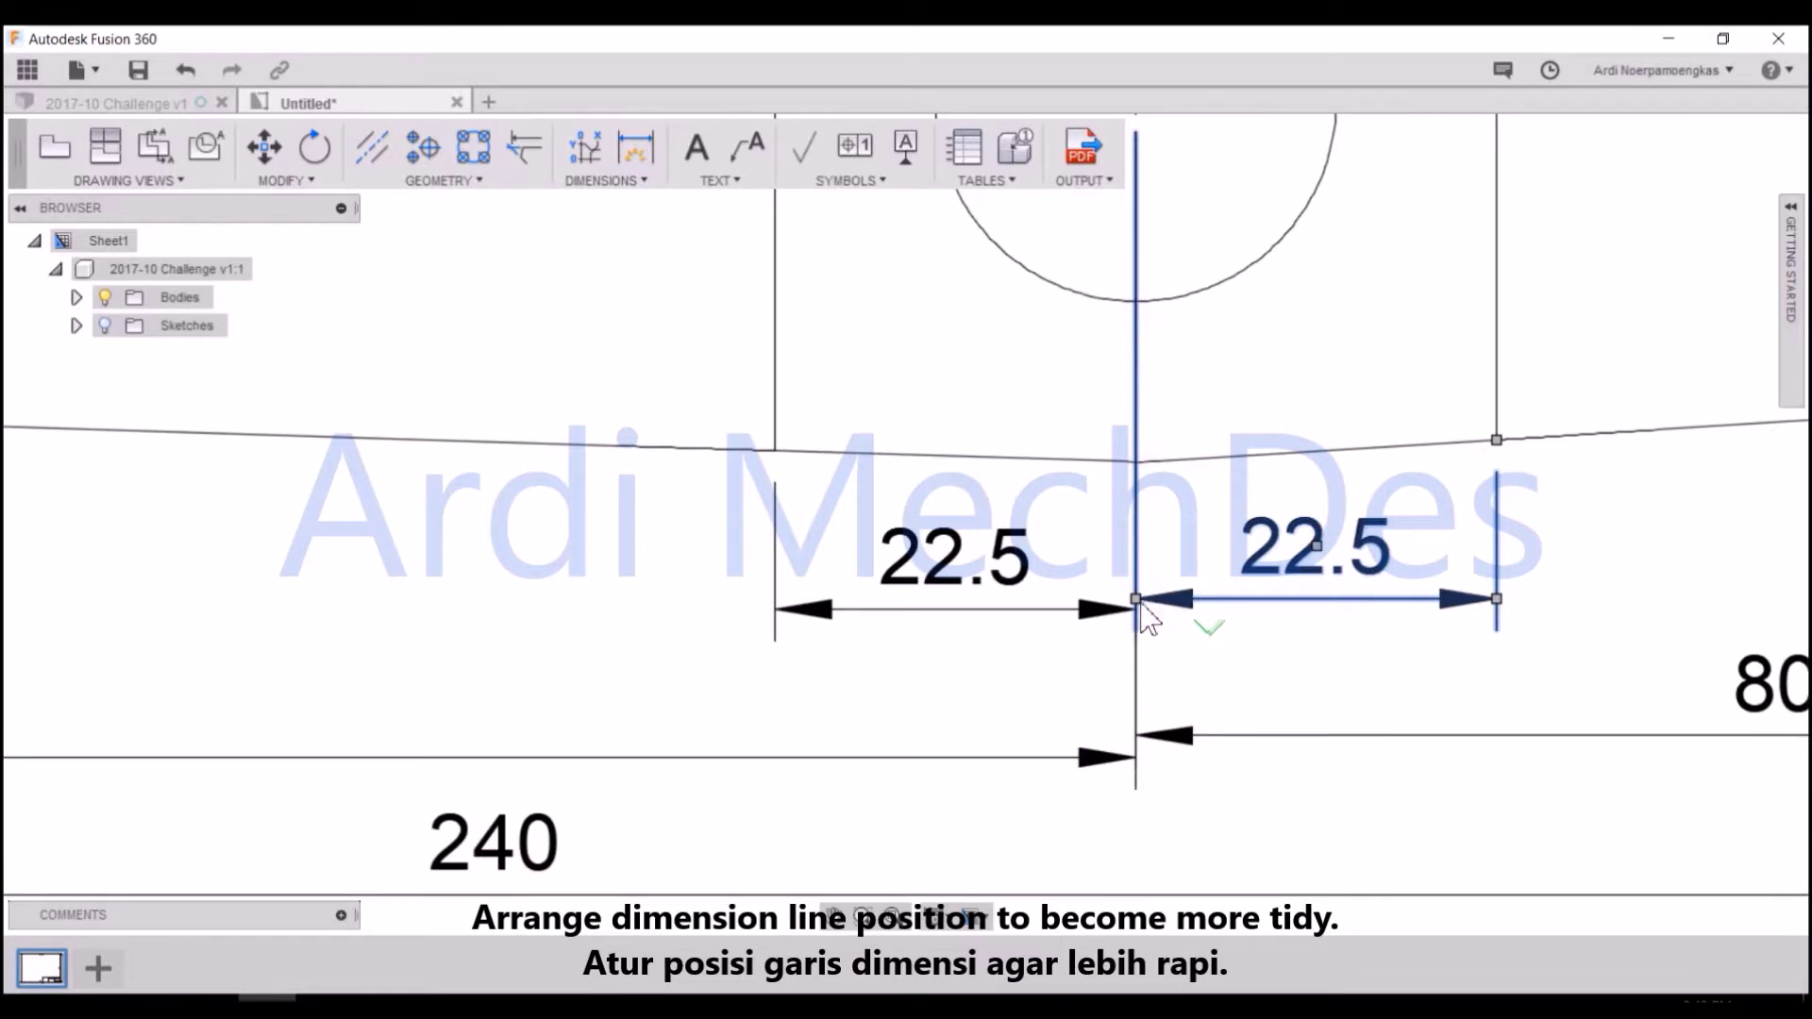
{"action": "mouse_move", "coordinate": [1137, 600]}
{"action": "left_mouse_down"}
{"action": "mouse_move", "coordinate": [1137, 687]}
{"action": "mouse_move", "coordinate": [1138, 611]}
{"action": "left_mouse_up"}
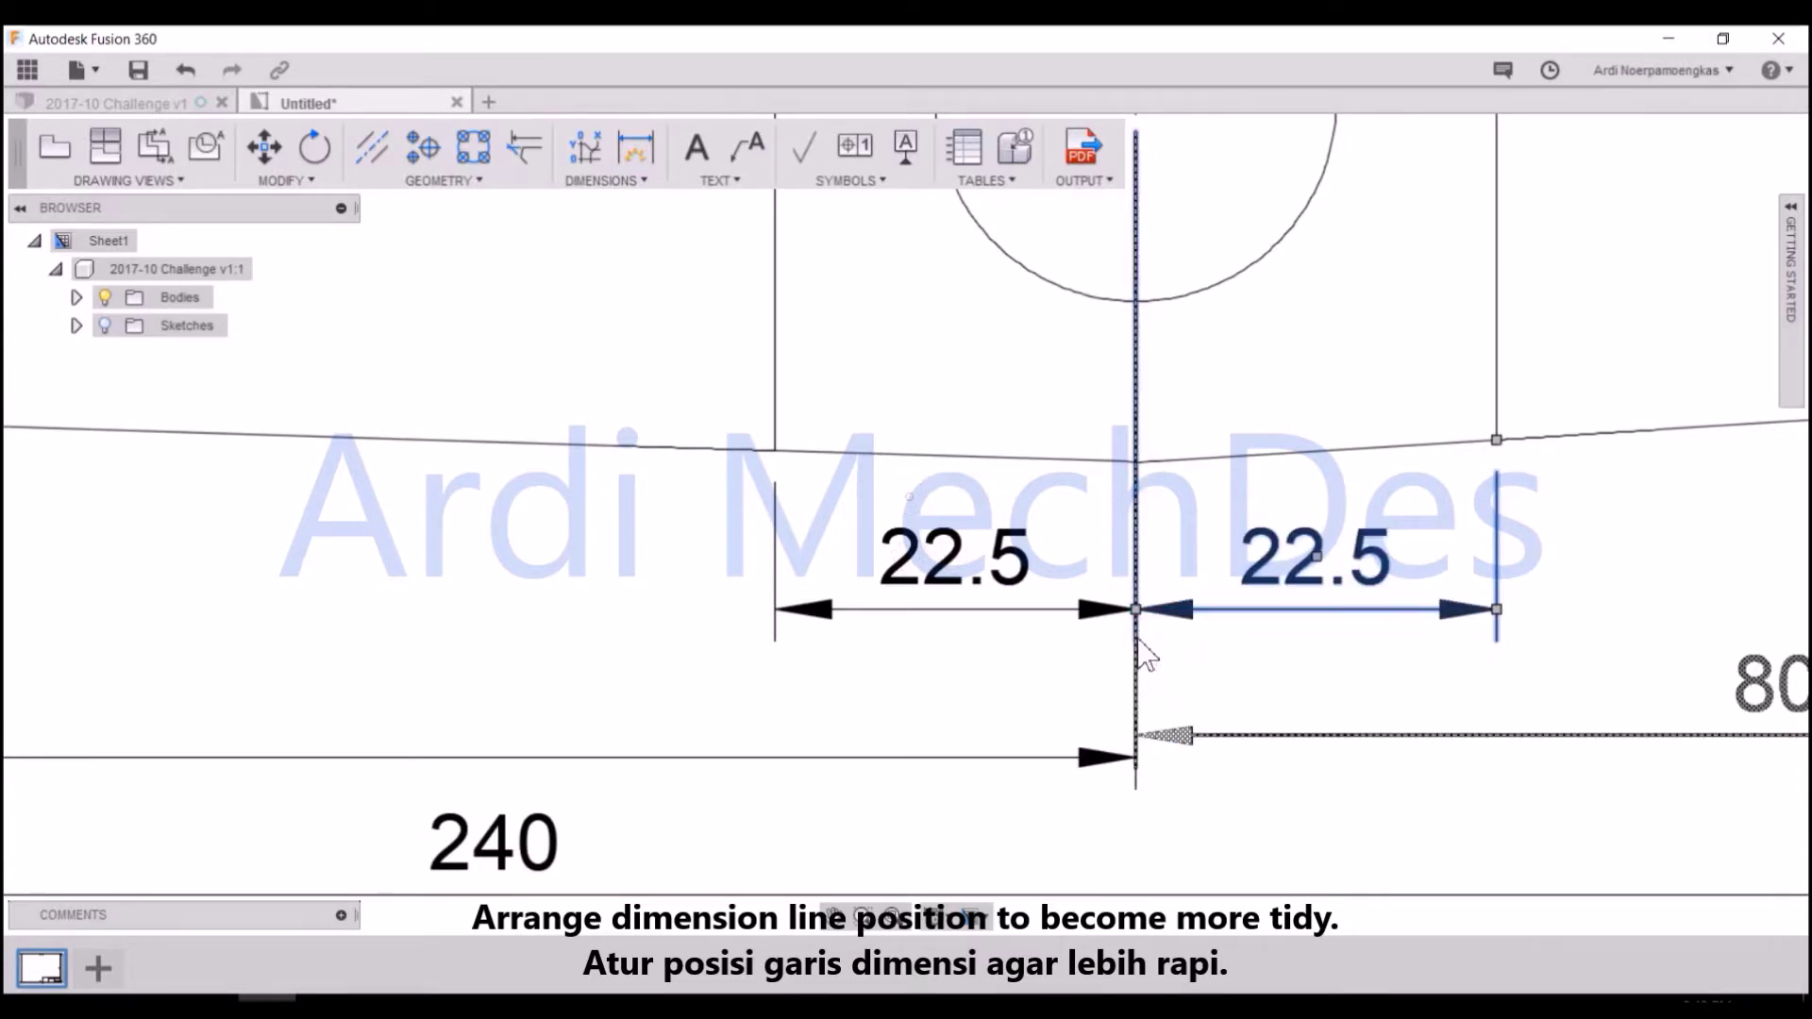
- Align the 80 dimension onto the same row as the 160
{"action": "left_click", "coordinate": [1180, 735]}
{"action": "left_click", "coordinate": [1136, 734]}
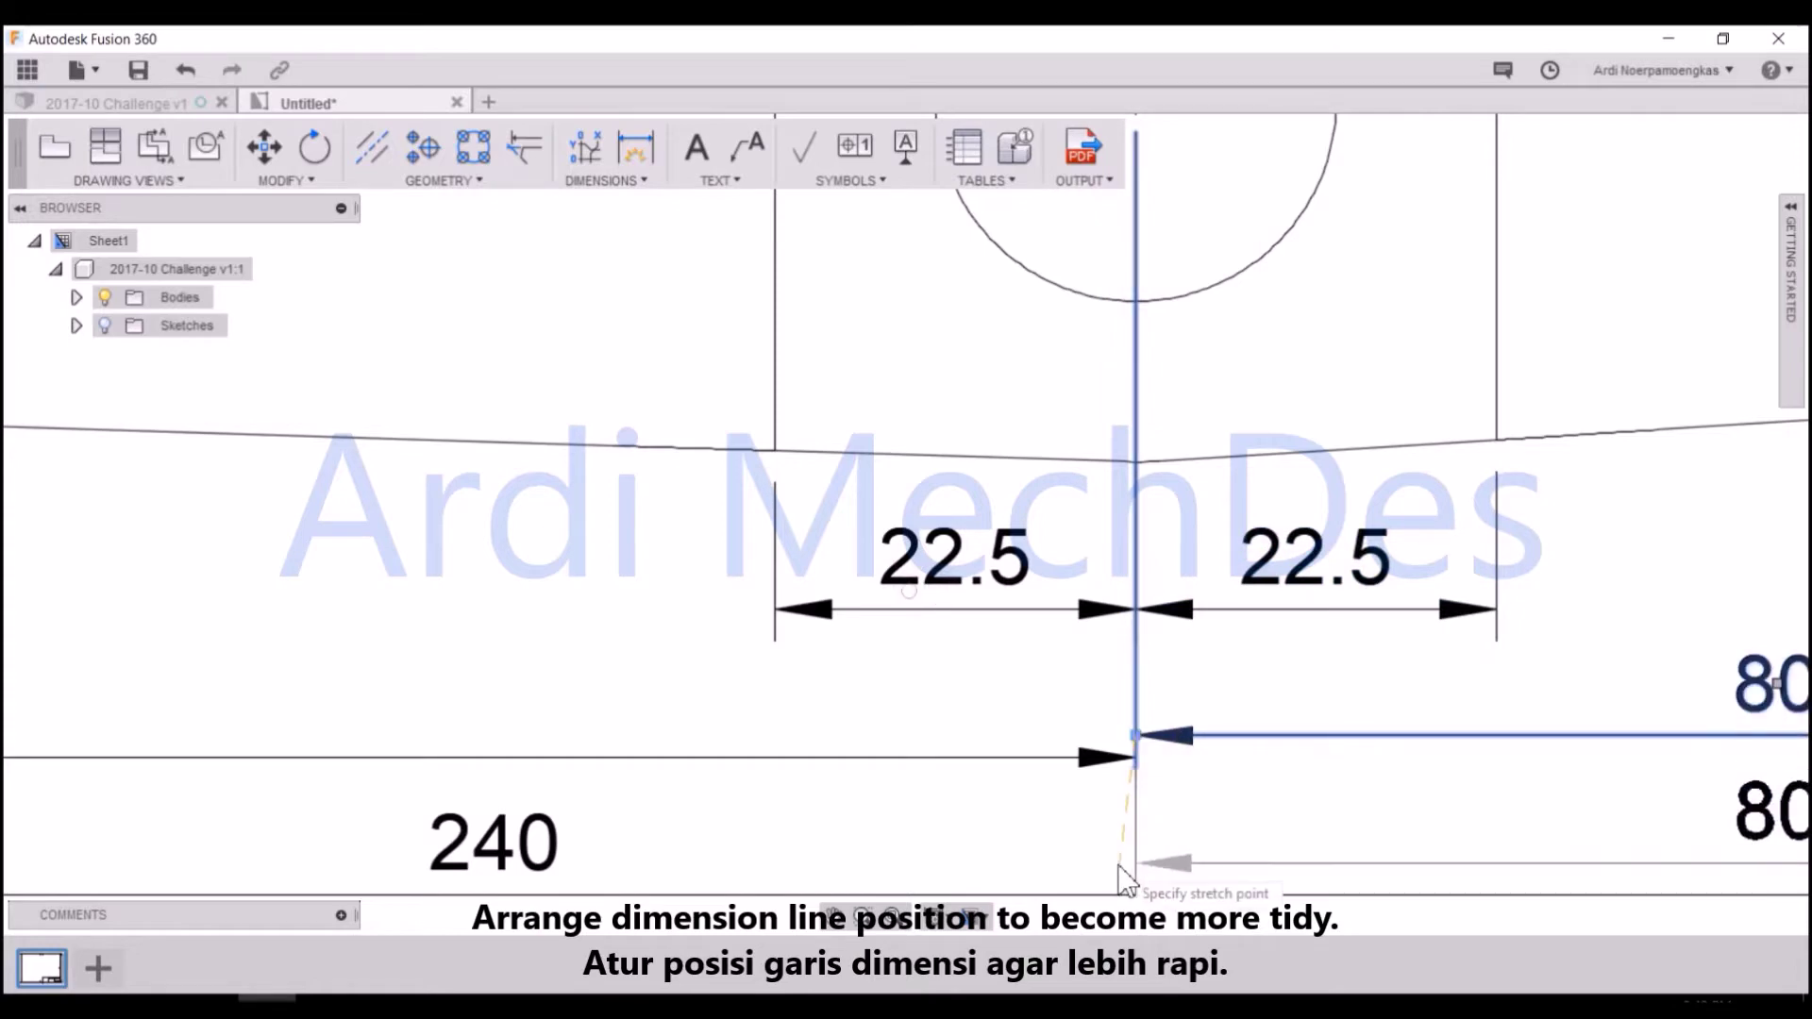
{"action": "left_click", "coordinate": [1136, 758]}
{"action": "scroll", "coordinate": [1135, 759], "scroll_direction": "down", "scroll_amount": 2}
{"action": "scroll", "coordinate": [1114, 751], "scroll_direction": "down", "scroll_amount": 2}
{"action": "scroll", "coordinate": [1095, 736], "scroll_direction": "down", "scroll_amount": 4}
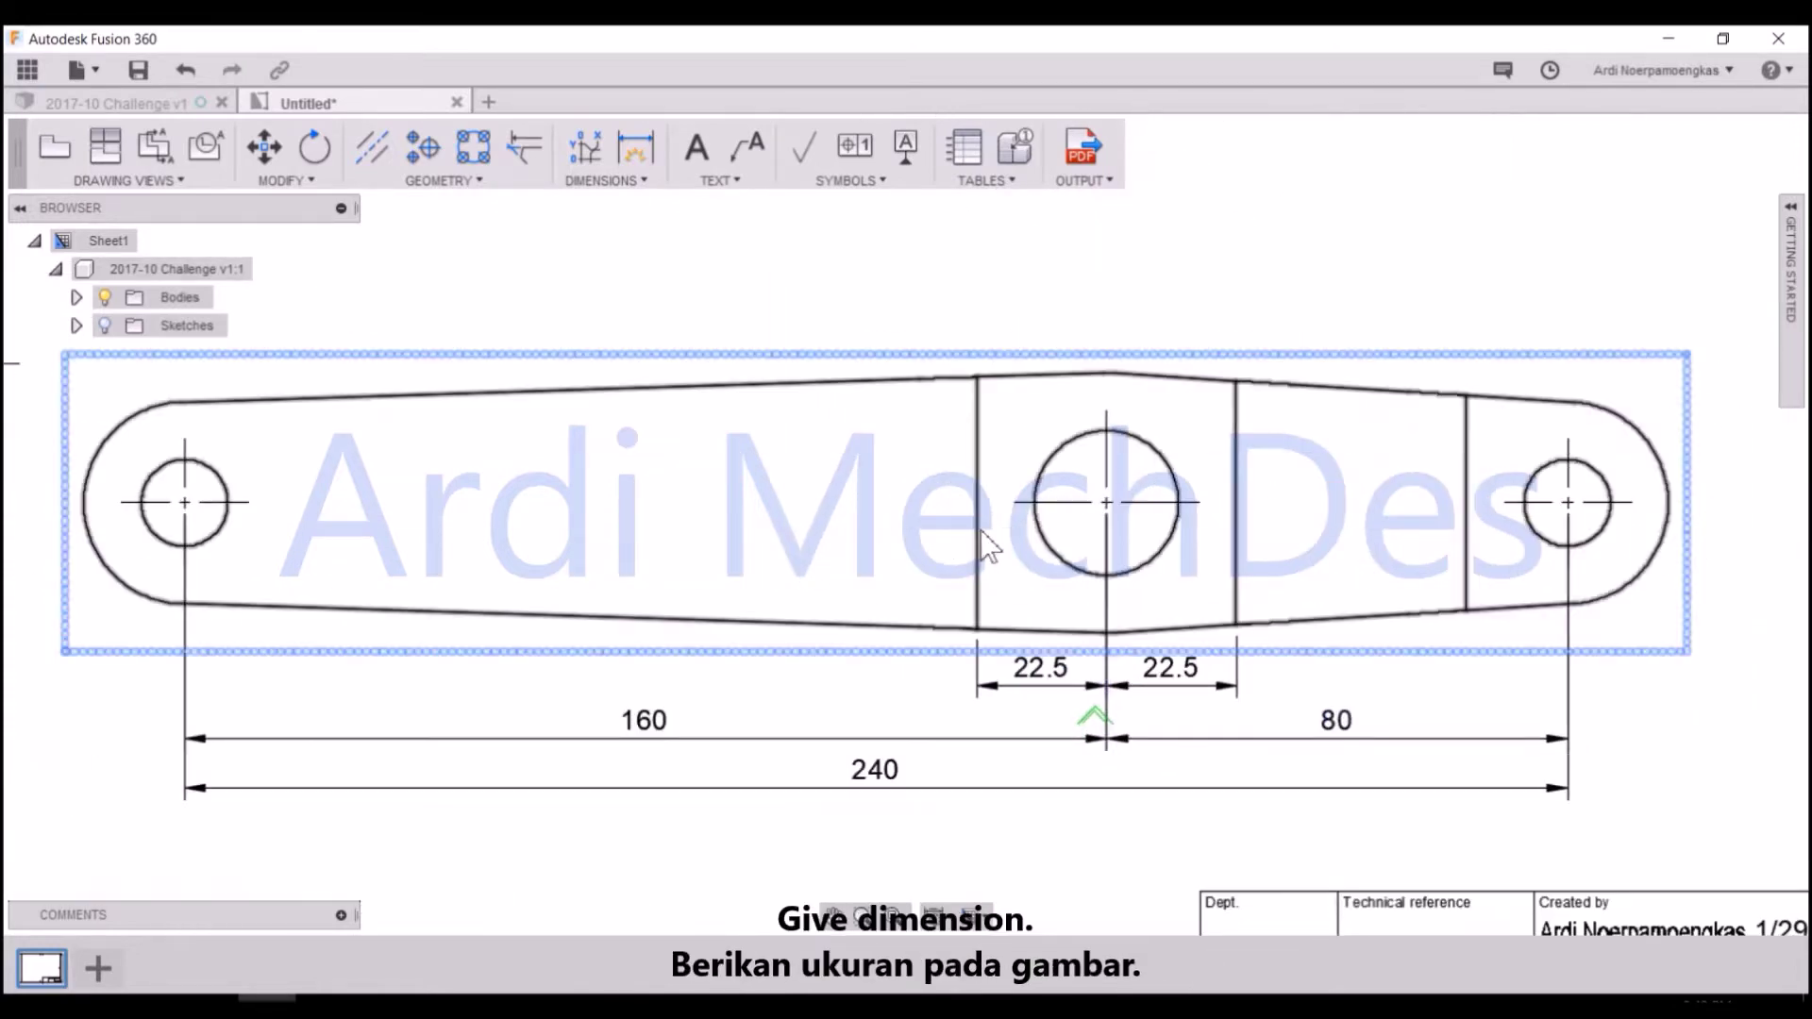
- Dimension the 45 central boss width and the Ø25 middle-hole diameter
{"action": "left_click", "coordinate": [648, 165]}
{"action": "scroll", "coordinate": [1207, 505], "scroll_direction": "up", "scroll_amount": 2}
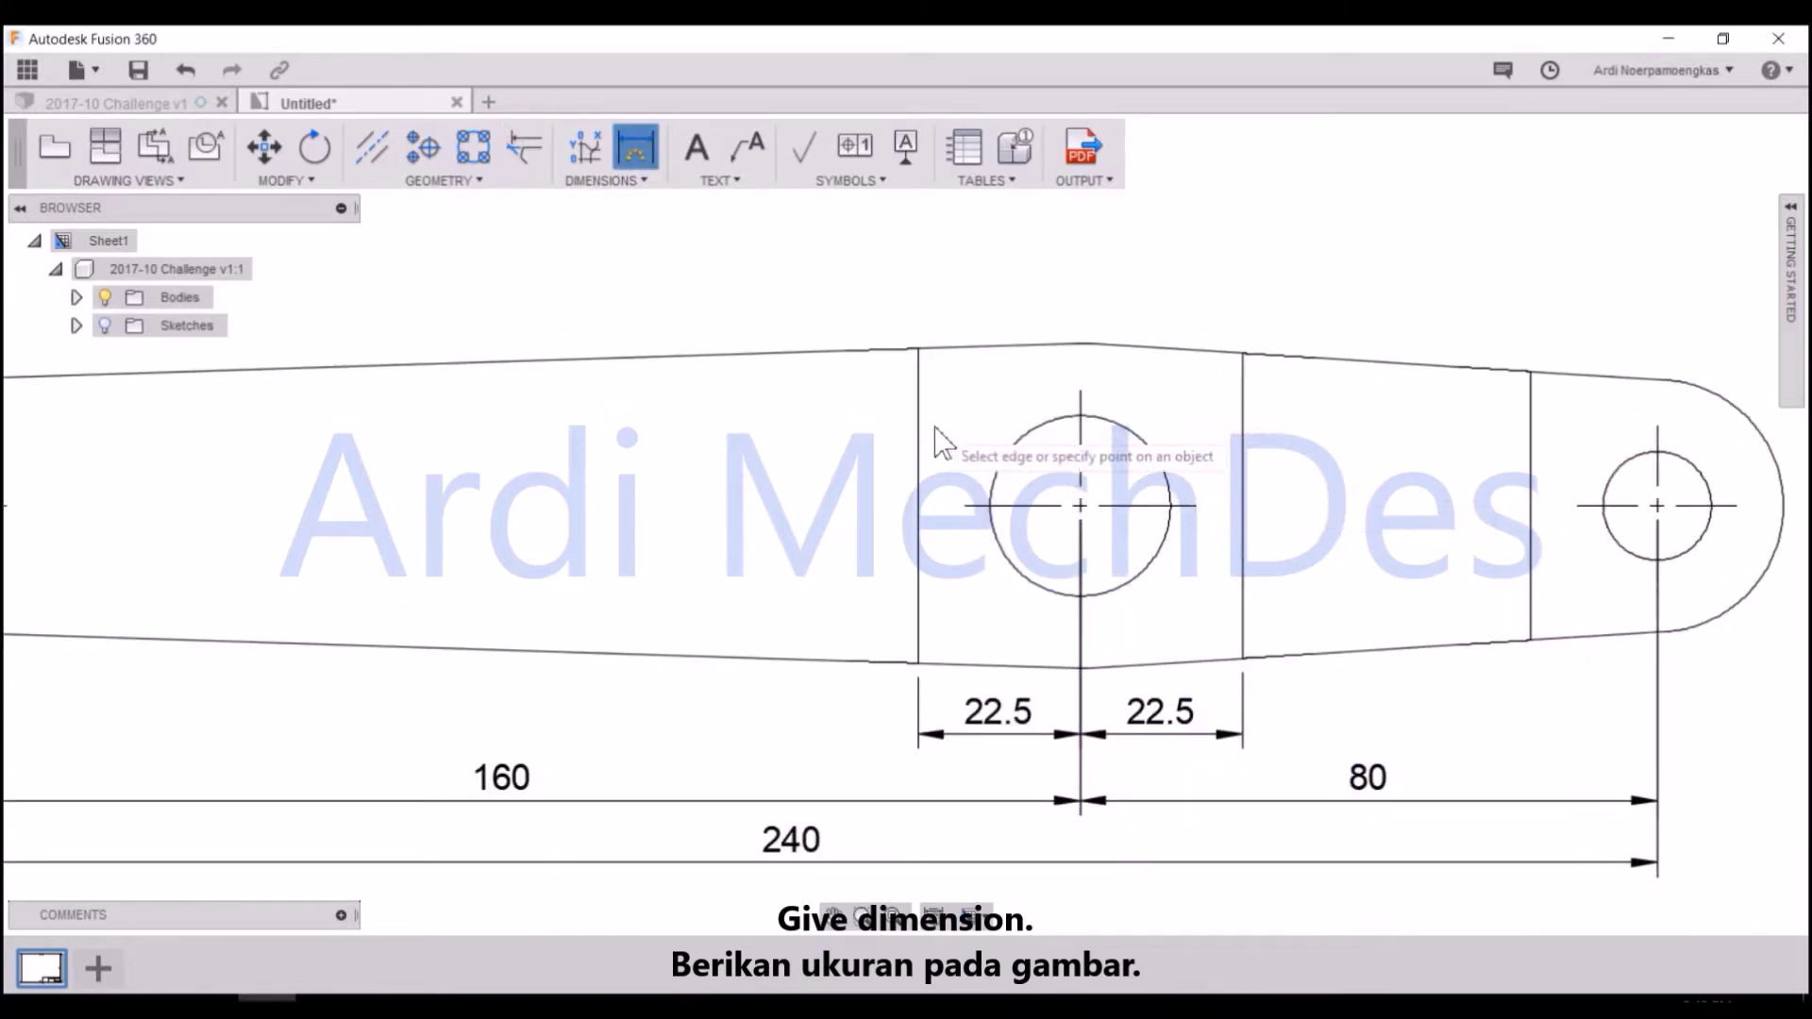
{"action": "left_click", "coordinate": [1242, 353]}
{"action": "key", "text": "Escape"}
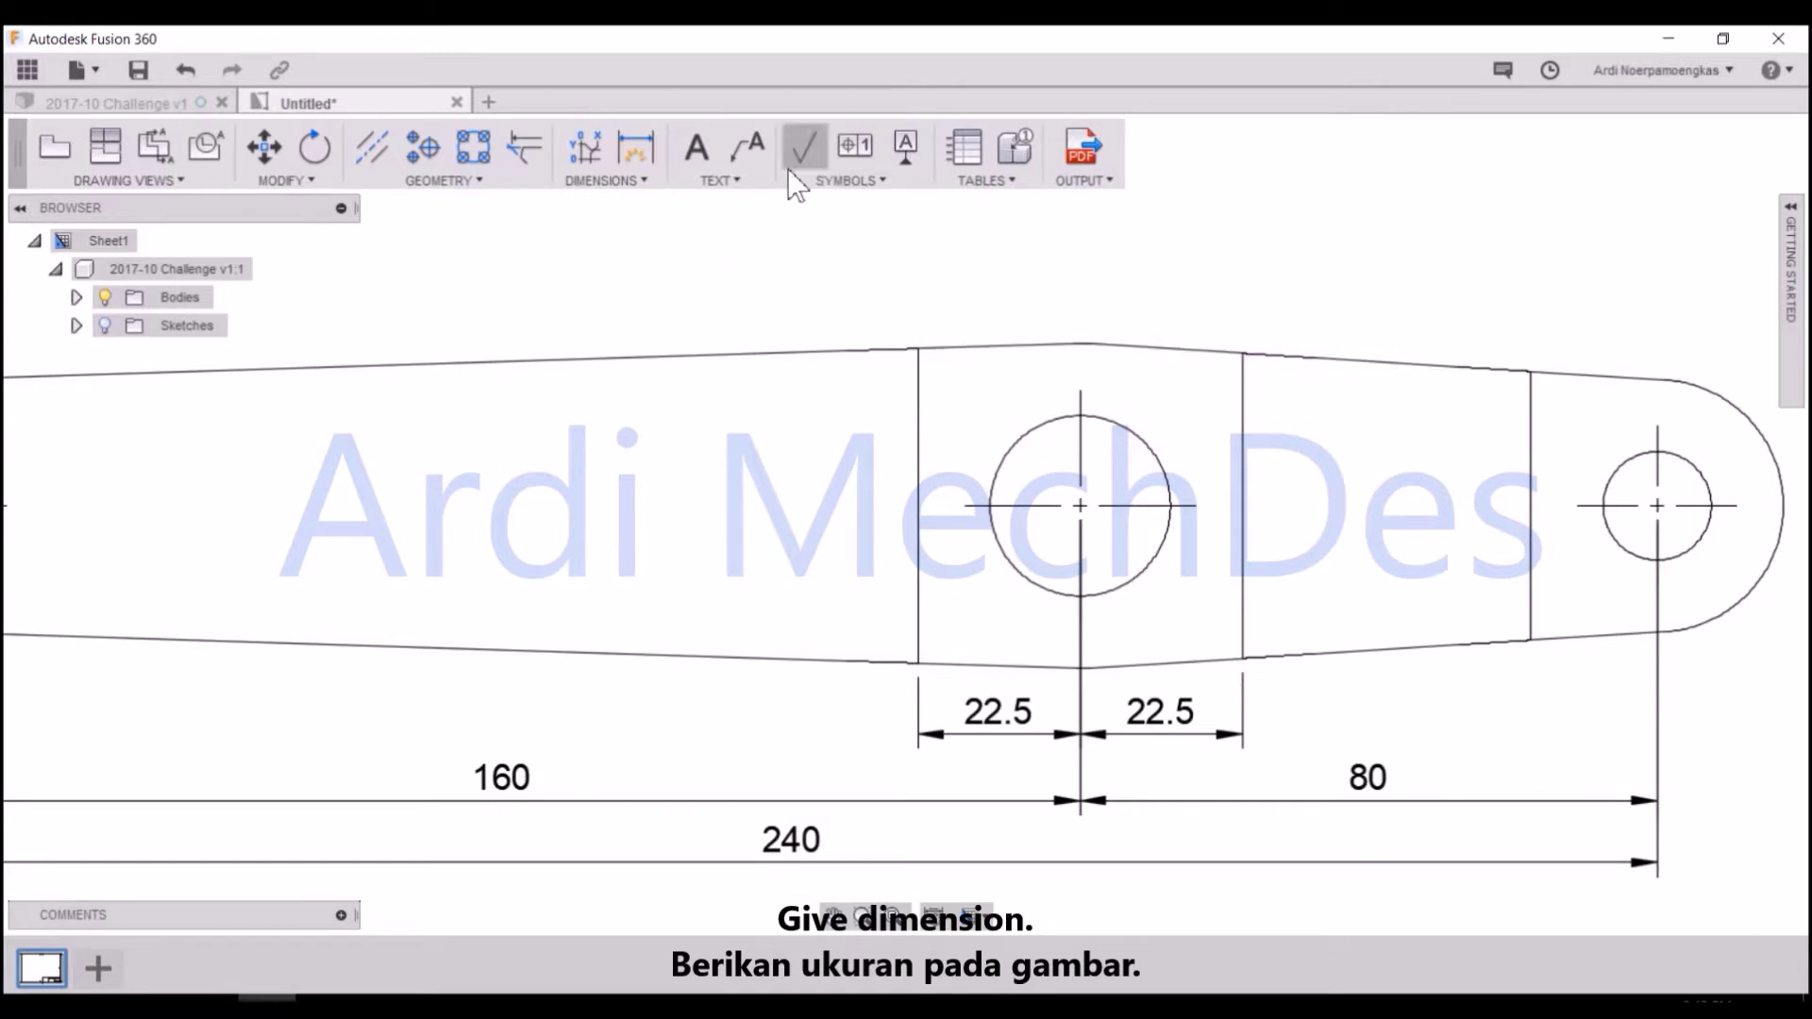
{"action": "left_click", "coordinate": [635, 146]}
{"action": "left_click", "coordinate": [919, 458]}
{"action": "left_click", "coordinate": [1246, 467]}
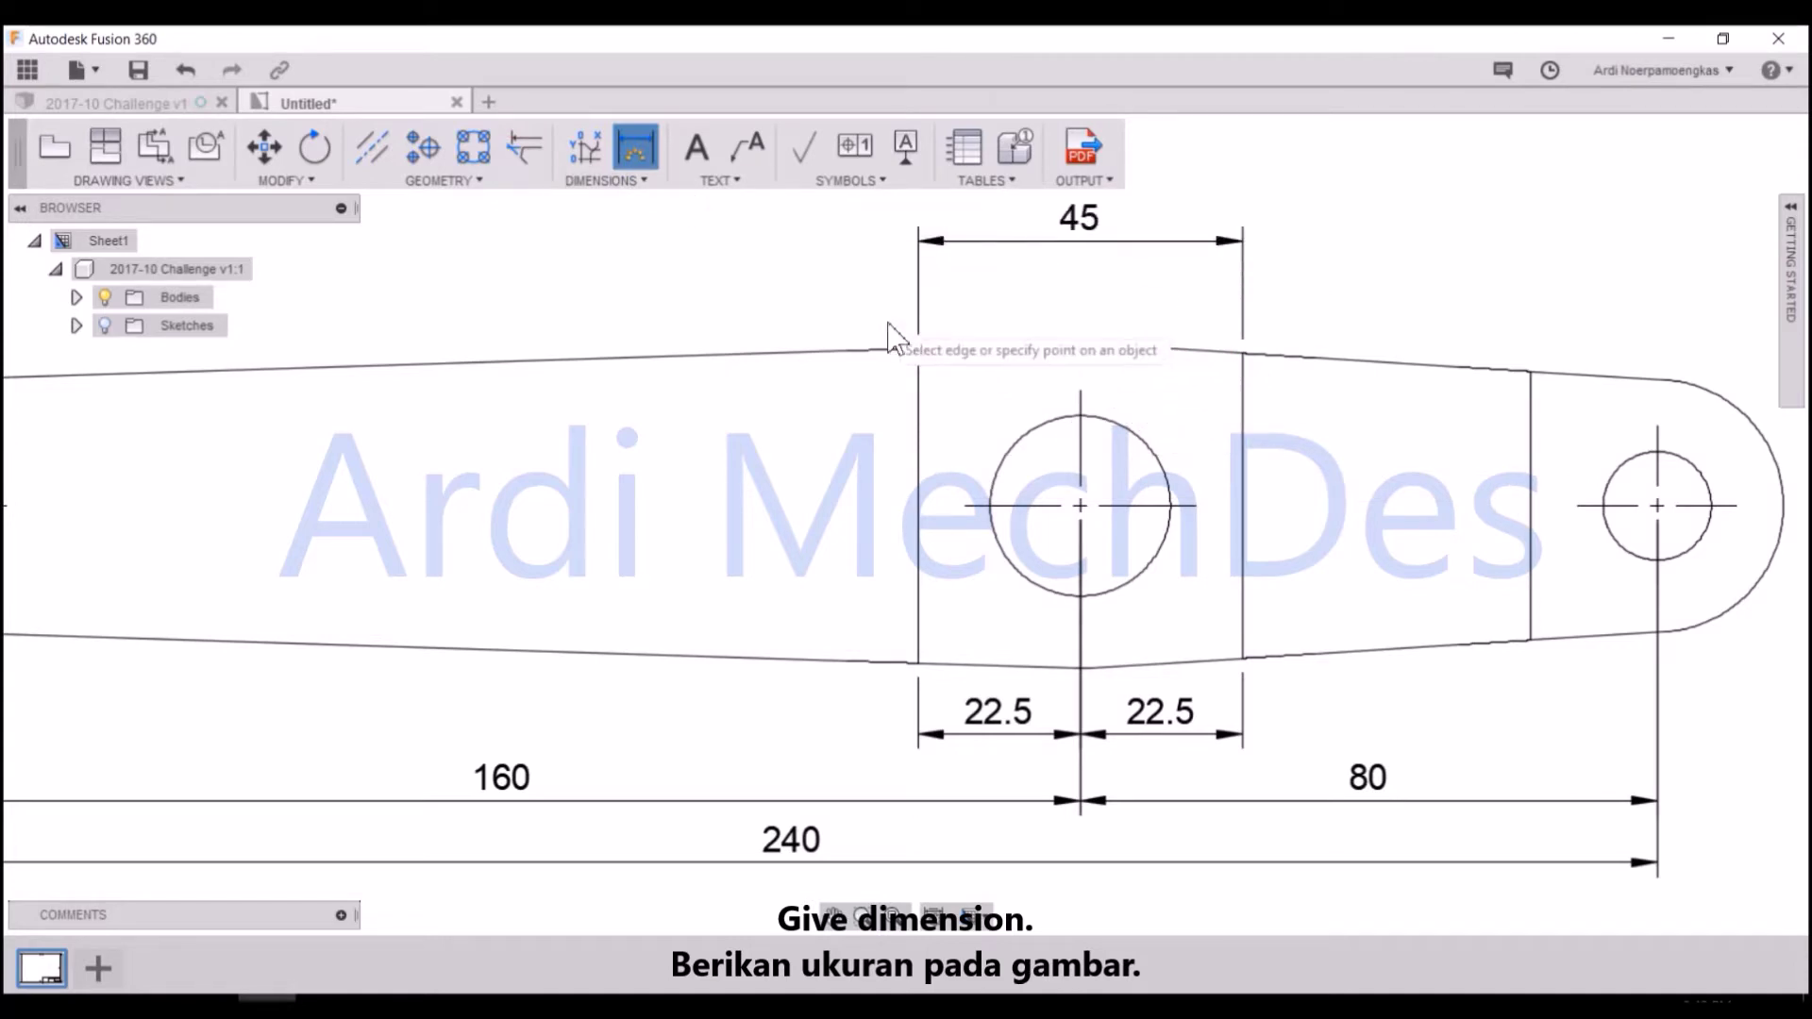
{"action": "left_click", "coordinate": [1017, 443]}
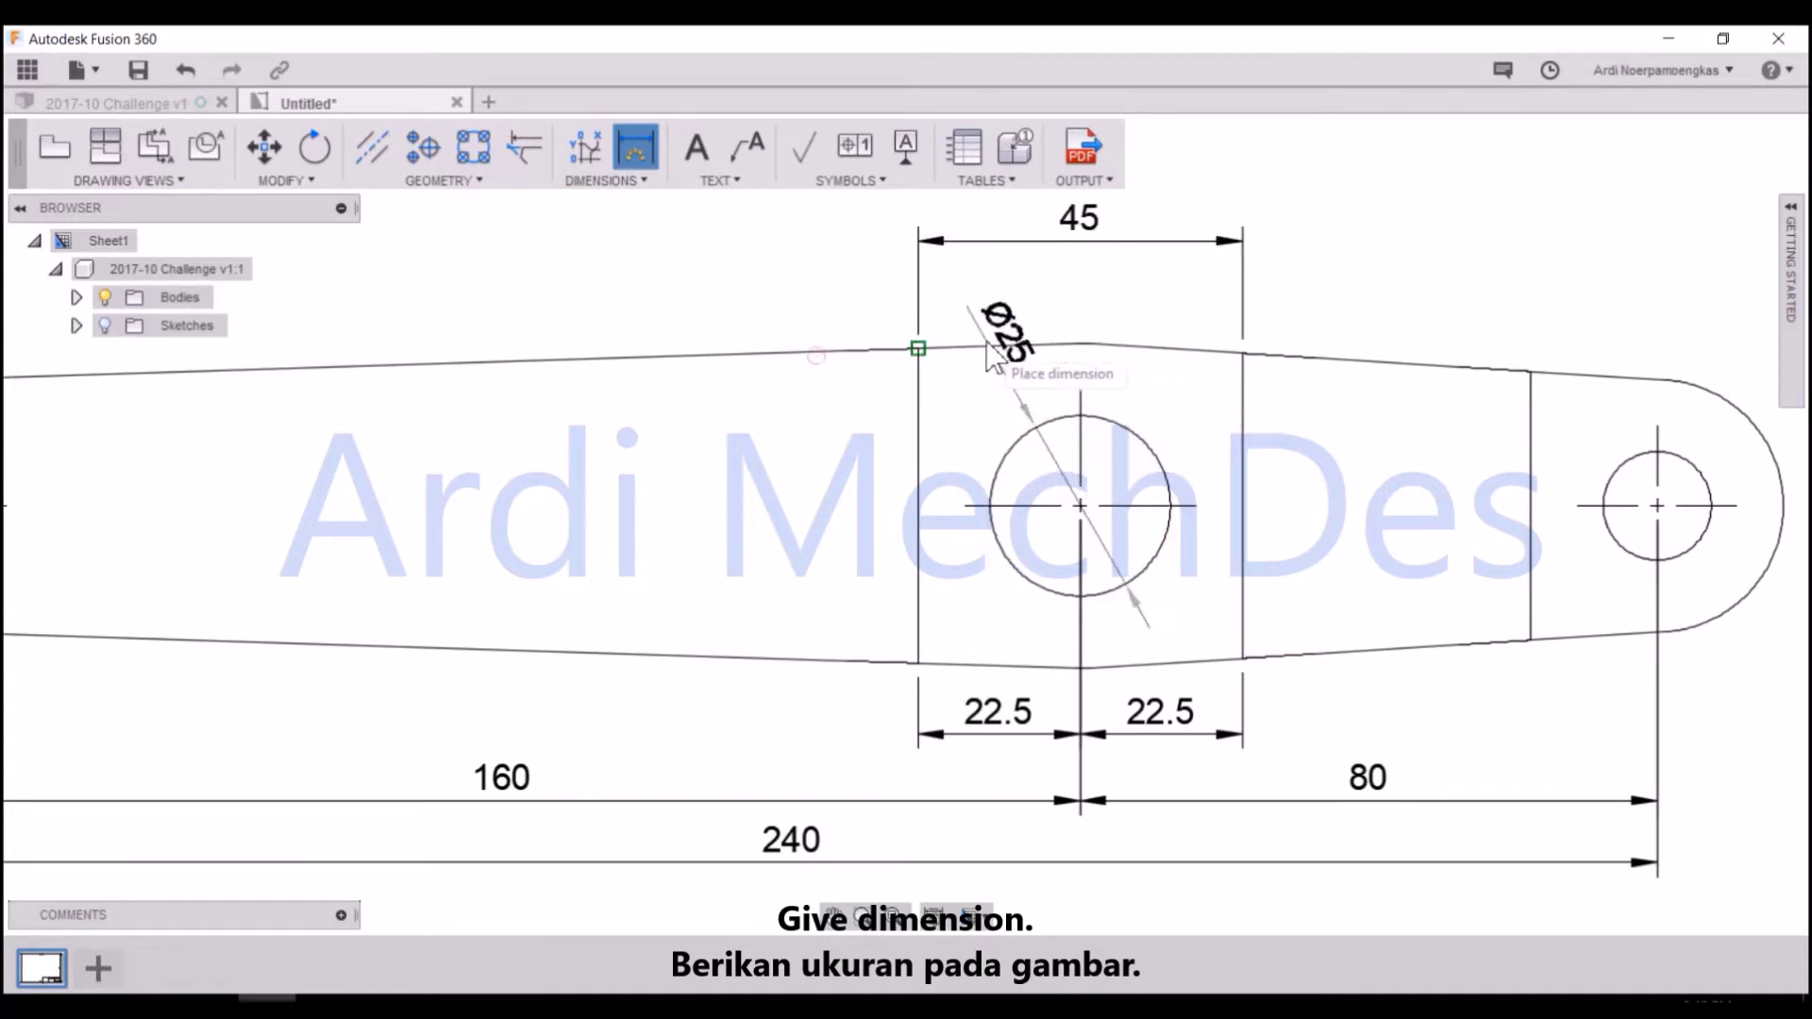
{"action": "left_click", "coordinate": [972, 321]}
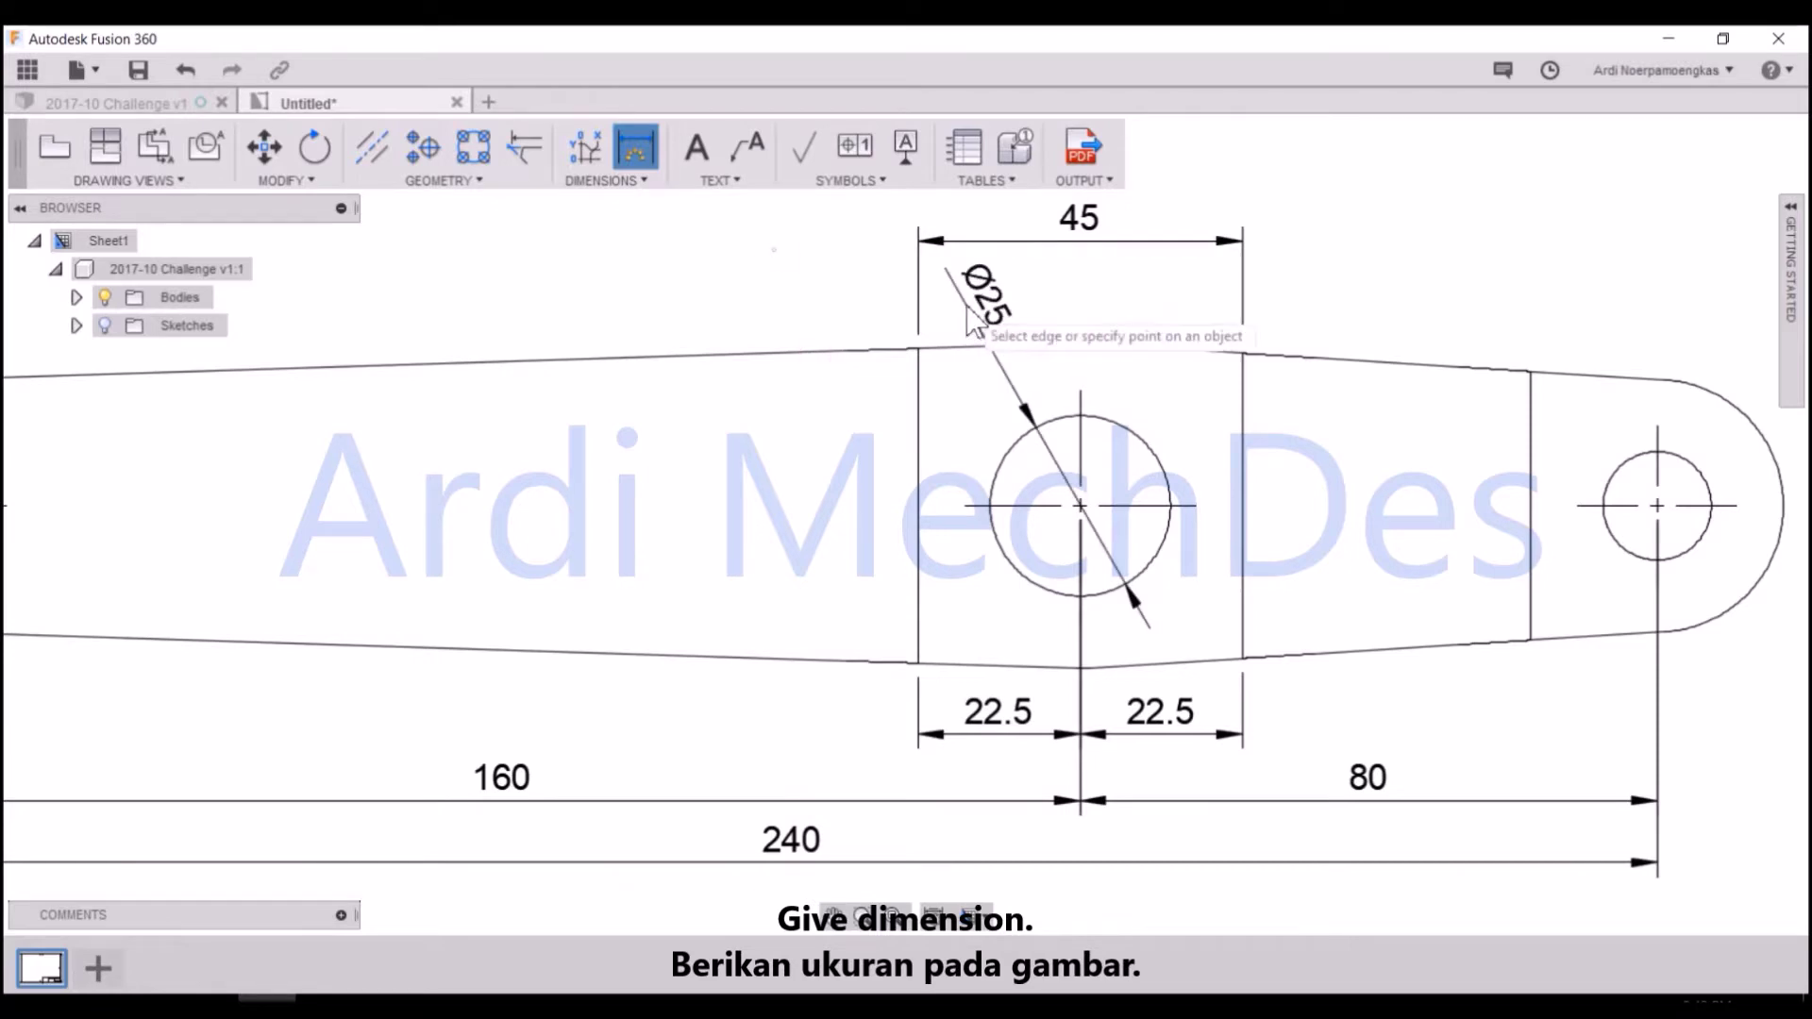
- Add an R22.5 radius dimension to the upper fillet arc
{"action": "scroll", "coordinate": [1095, 354], "scroll_direction": "up", "scroll_amount": 2}
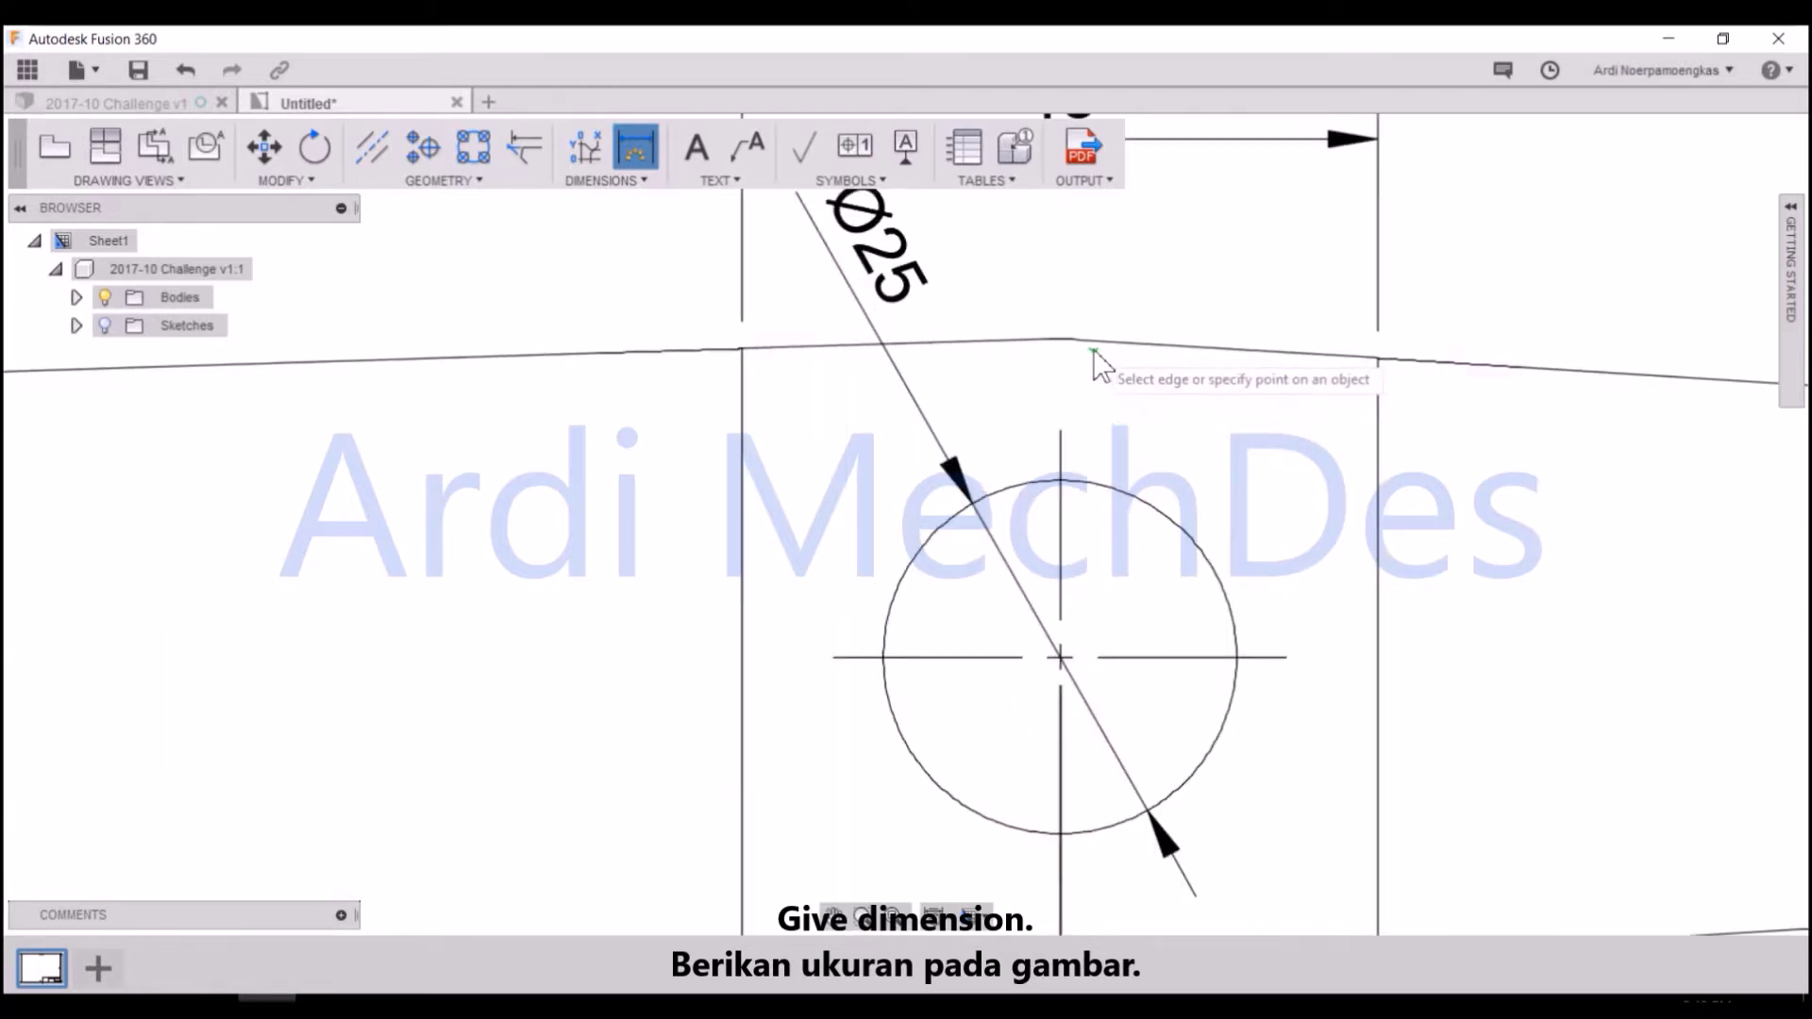
{"action": "scroll", "coordinate": [1095, 354], "scroll_direction": "up", "scroll_amount": 2}
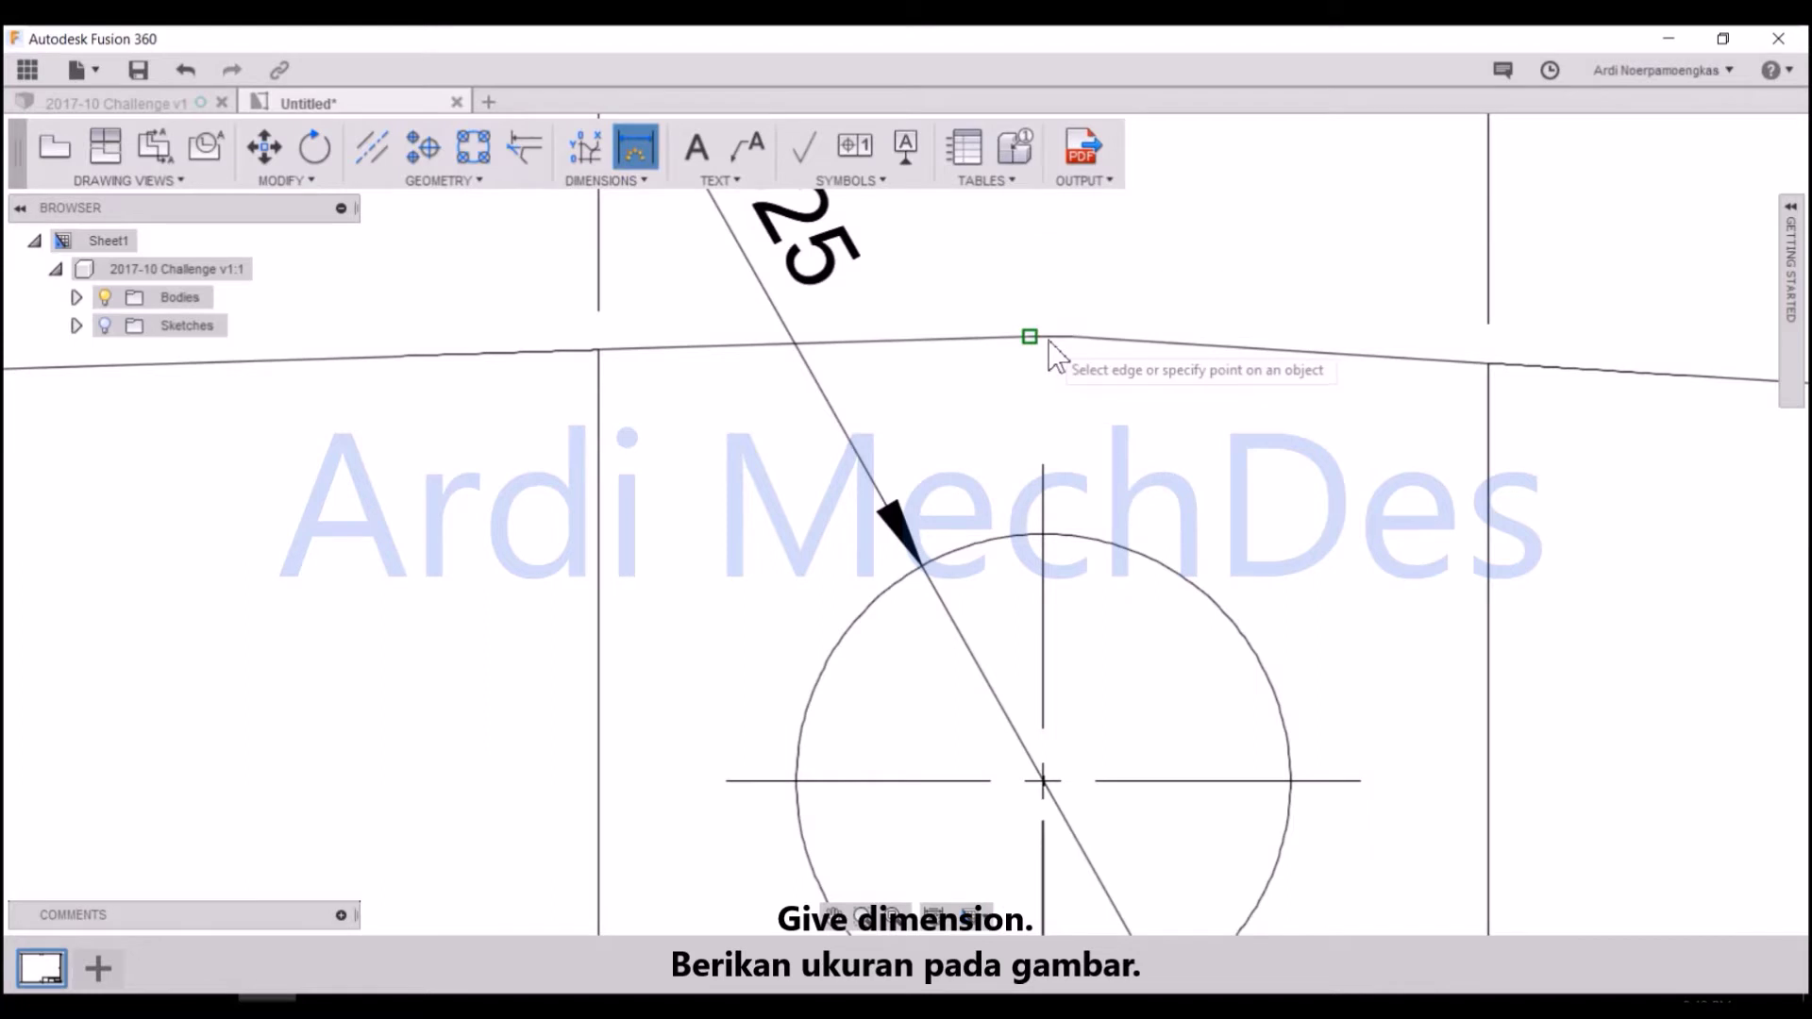
{"action": "scroll", "coordinate": [1050, 342], "scroll_direction": "up", "scroll_amount": 2}
{"action": "left_click", "coordinate": [1050, 343]}
{"action": "scroll", "coordinate": [1067, 368], "scroll_direction": "down", "scroll_amount": 3}
{"action": "scroll", "coordinate": [1227, 436], "scroll_direction": "down", "scroll_amount": 2}
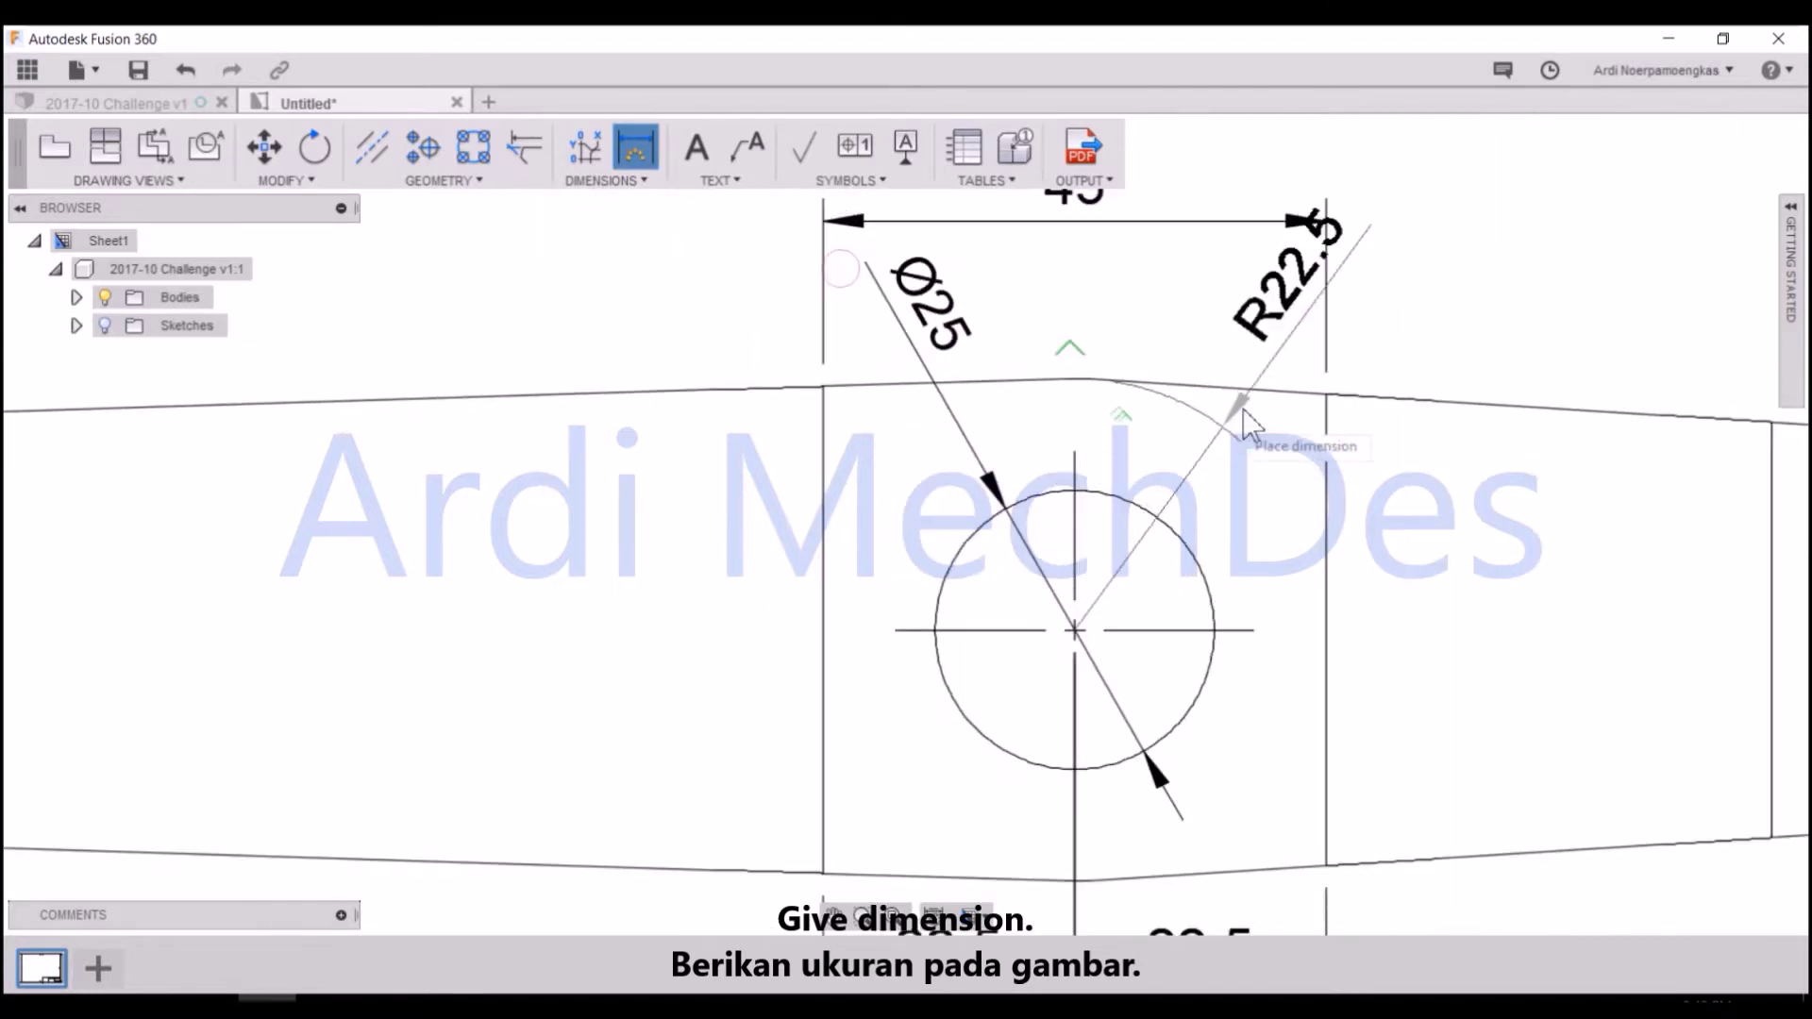
{"action": "left_click", "coordinate": [1433, 357]}
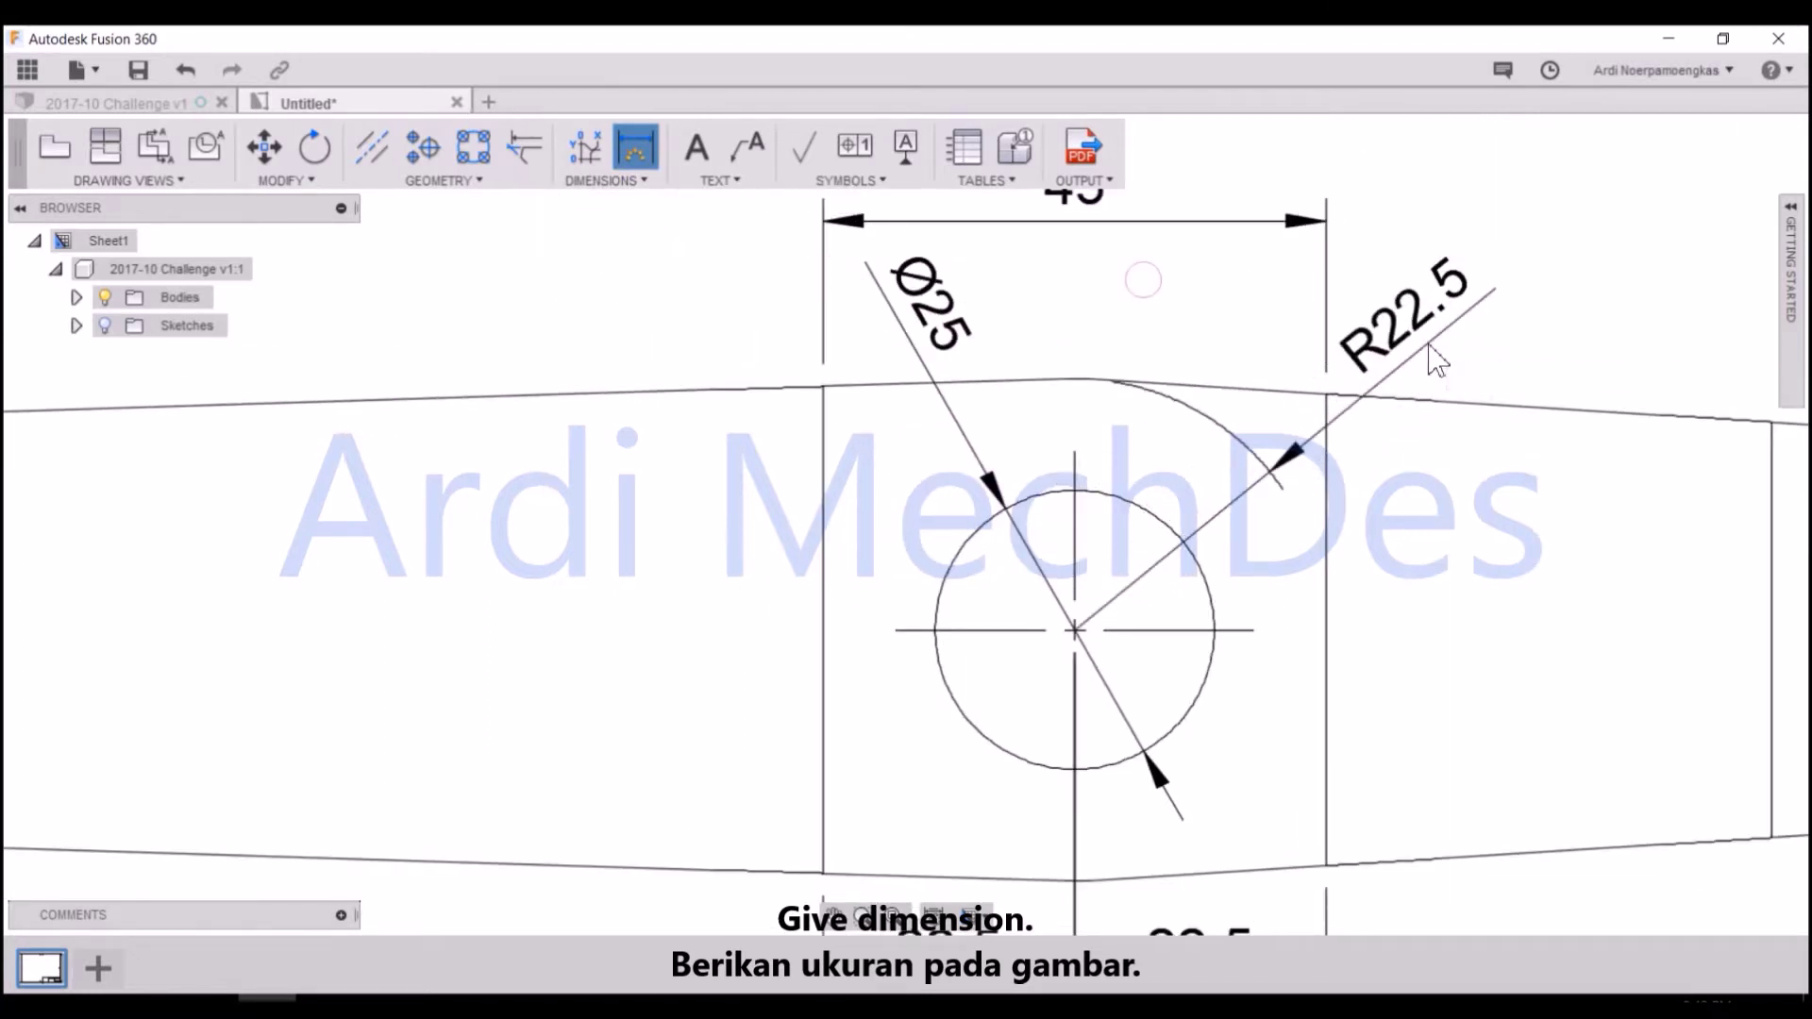
- Add an R22.5 radius dimension to the lower fillet arc
{"action": "middle_click_drag", "start_coordinate": [1092, 857], "coordinate": [1145, 635]}
{"action": "scroll", "coordinate": [1145, 636], "scroll_direction": "up", "scroll_amount": 3}
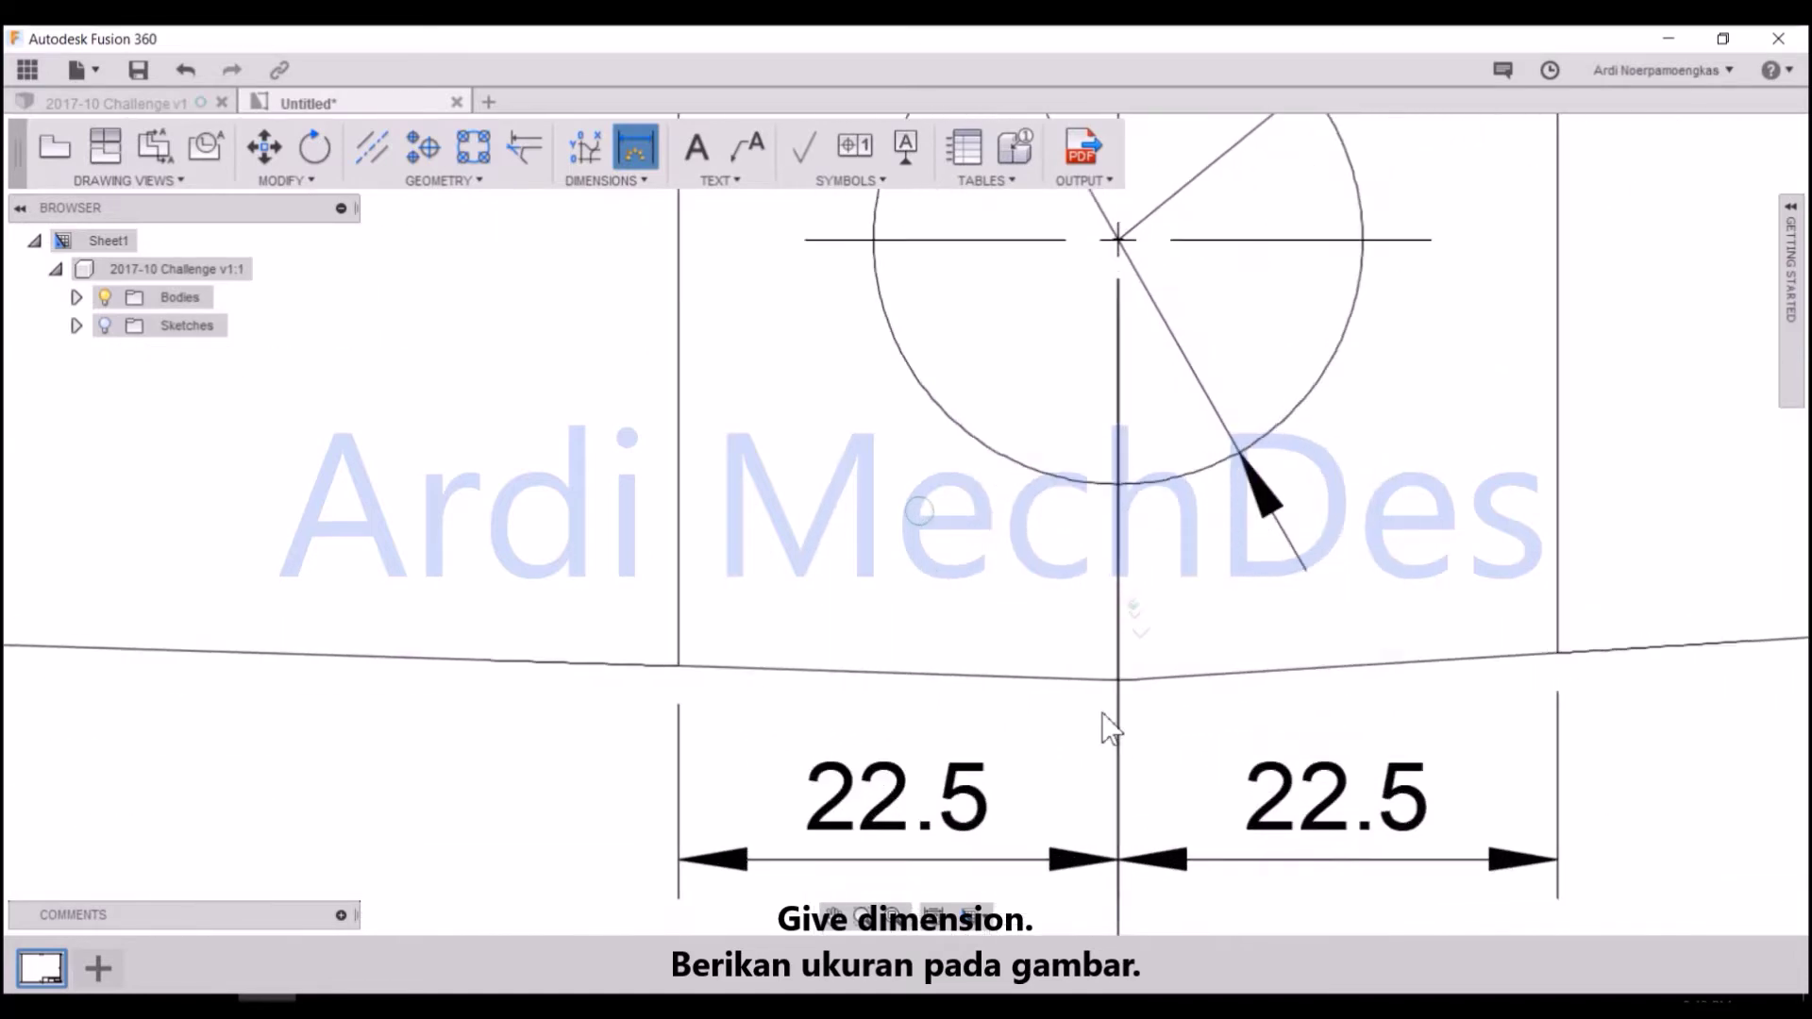
{"action": "scroll", "coordinate": [1112, 703], "scroll_direction": "up", "scroll_amount": 2}
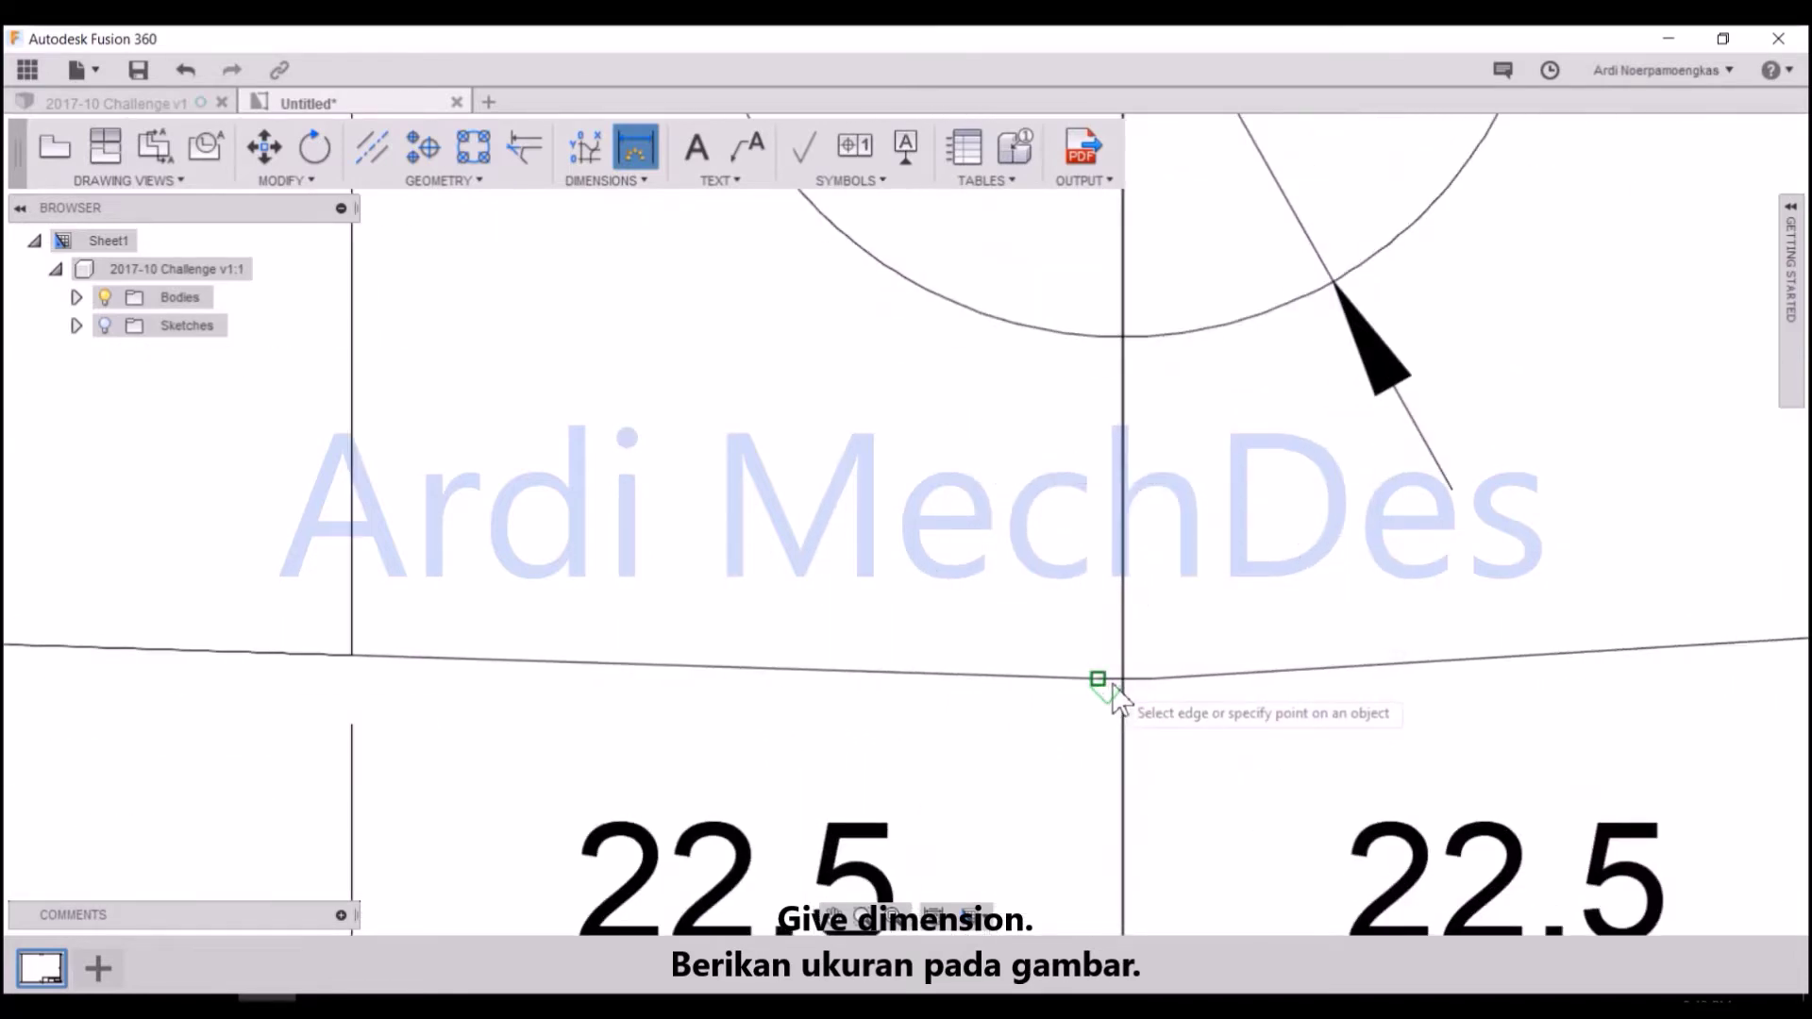
{"action": "left_click", "coordinate": [1123, 661]}
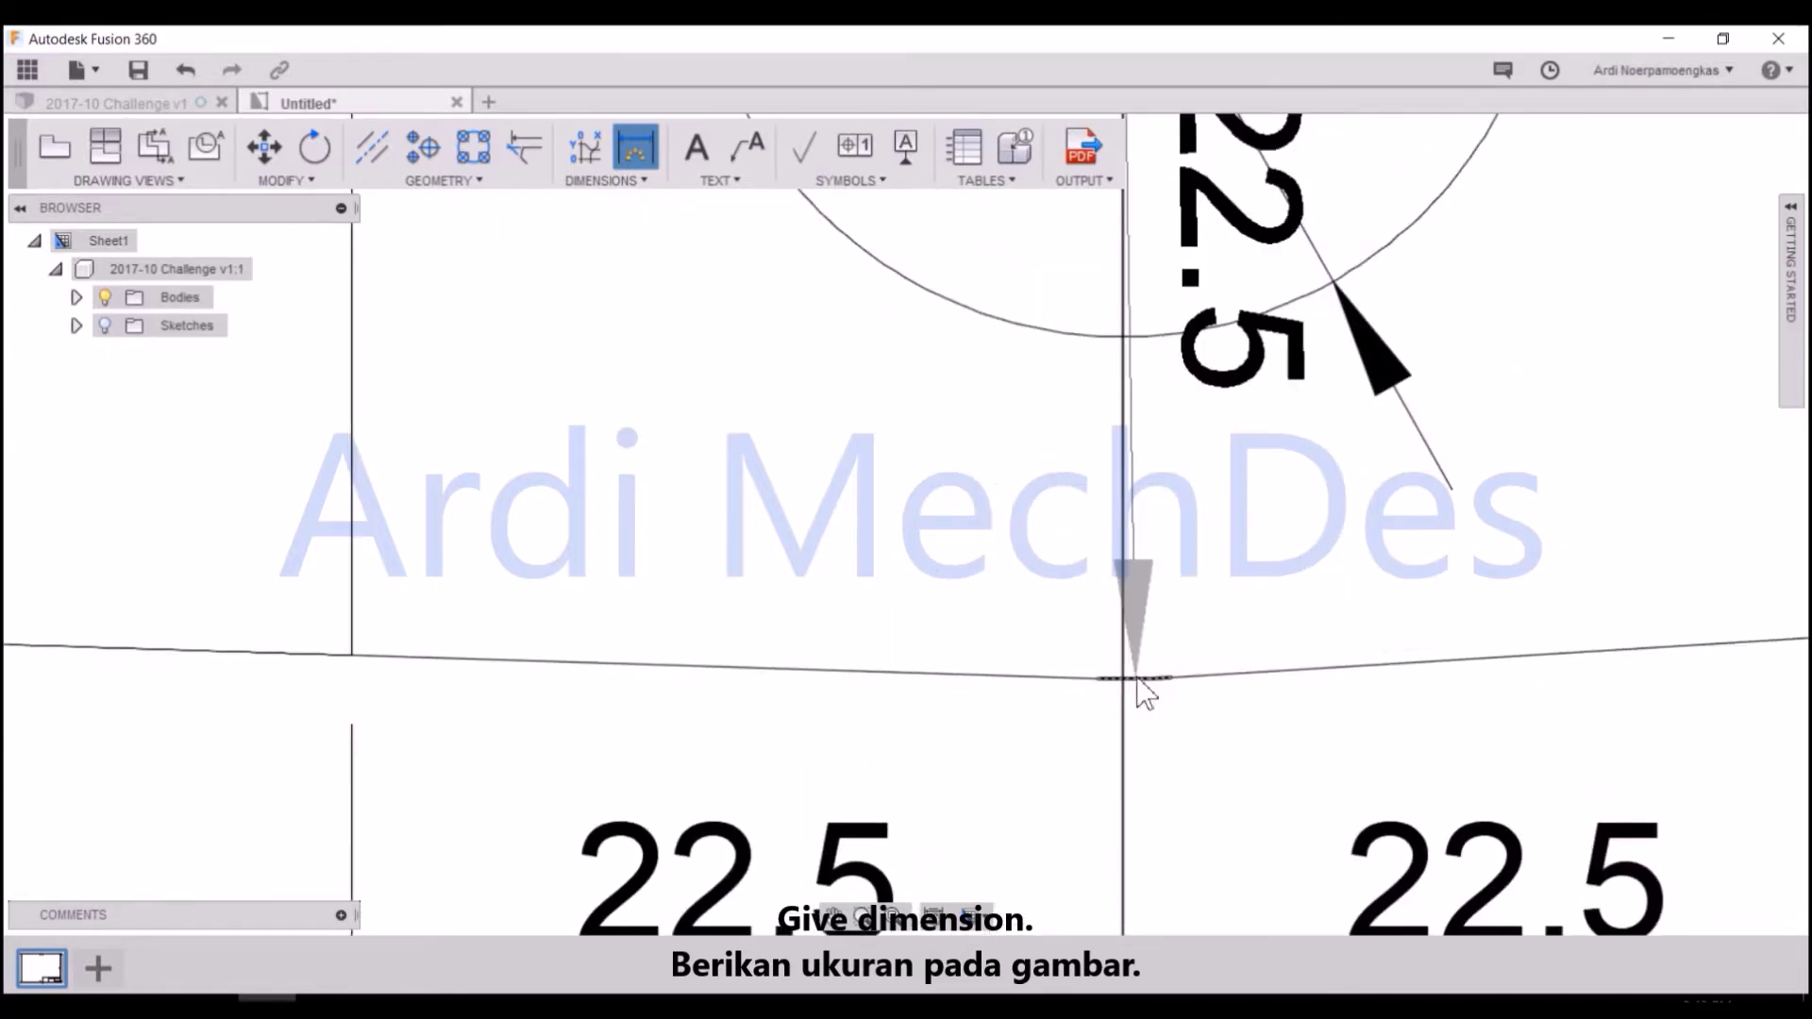
{"action": "scroll", "coordinate": [1092, 698], "scroll_direction": "down", "scroll_amount": 1}
{"action": "scroll", "coordinate": [1091, 698], "scroll_direction": "down", "scroll_amount": 2}
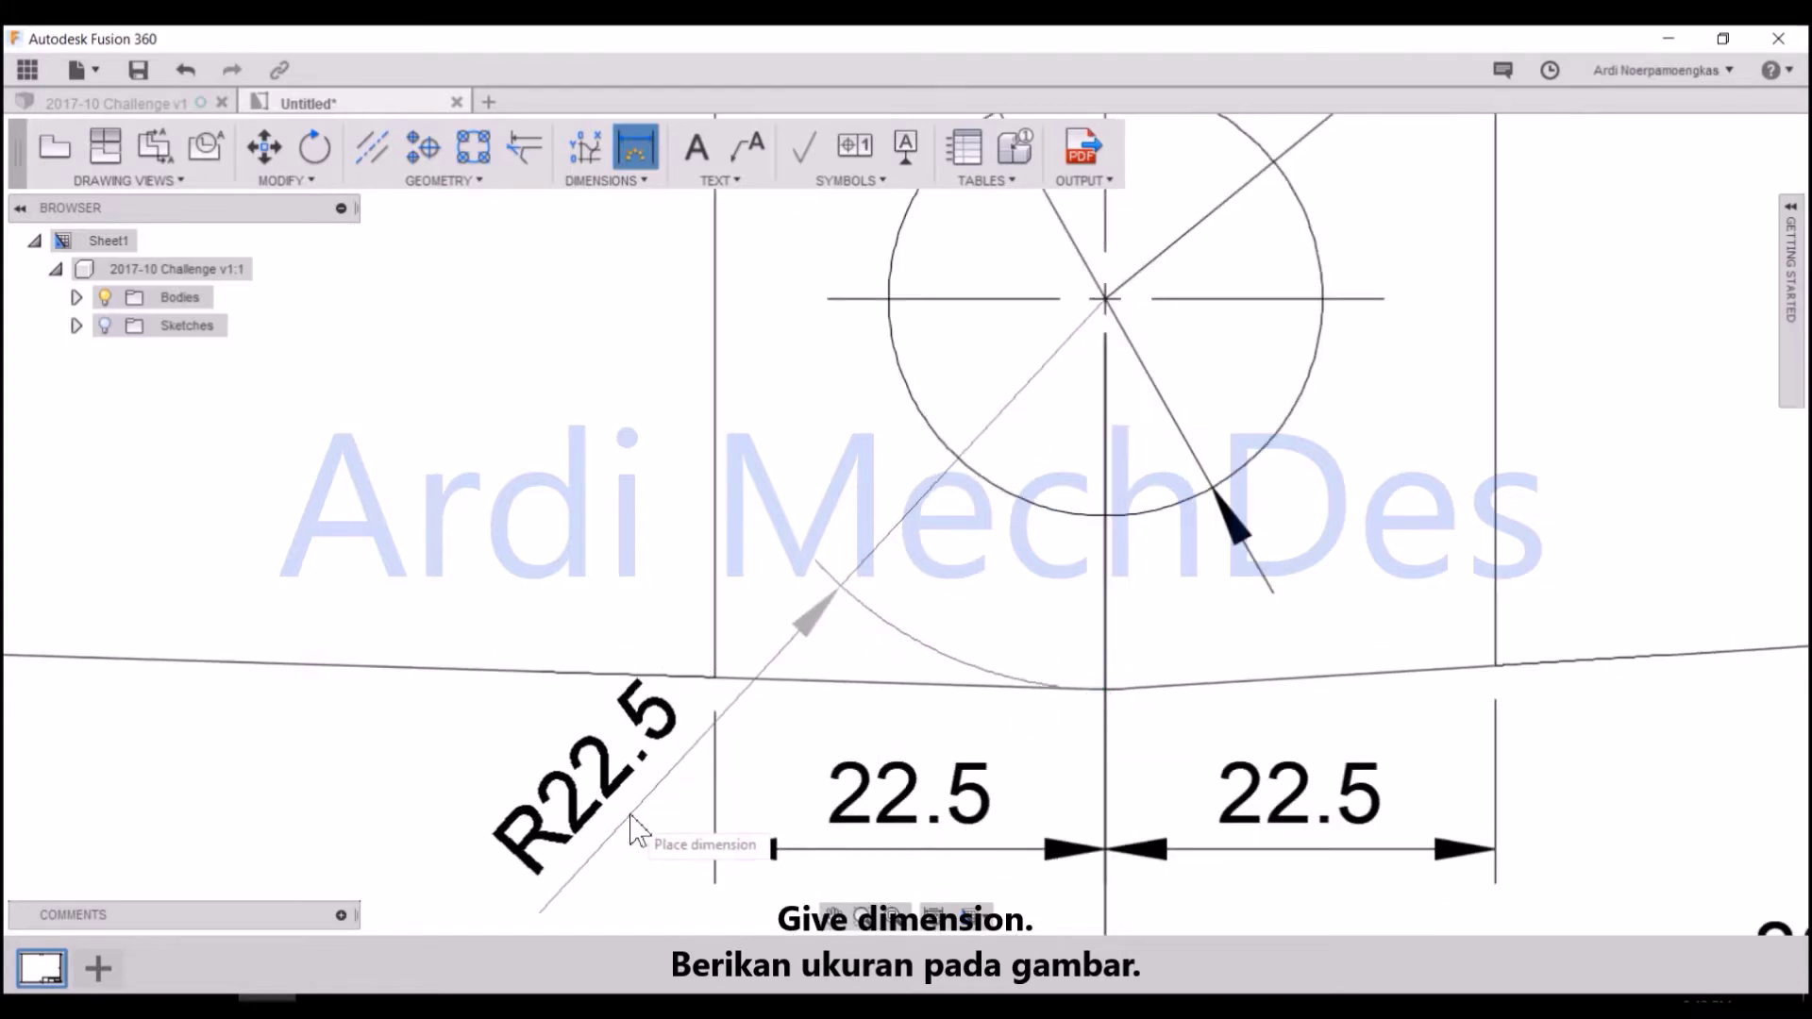
{"action": "left_click", "coordinate": [600, 831]}
{"action": "scroll", "coordinate": [661, 803], "scroll_direction": "down", "scroll_amount": 3}
{"action": "scroll", "coordinate": [912, 698], "scroll_direction": "down", "scroll_amount": 2}
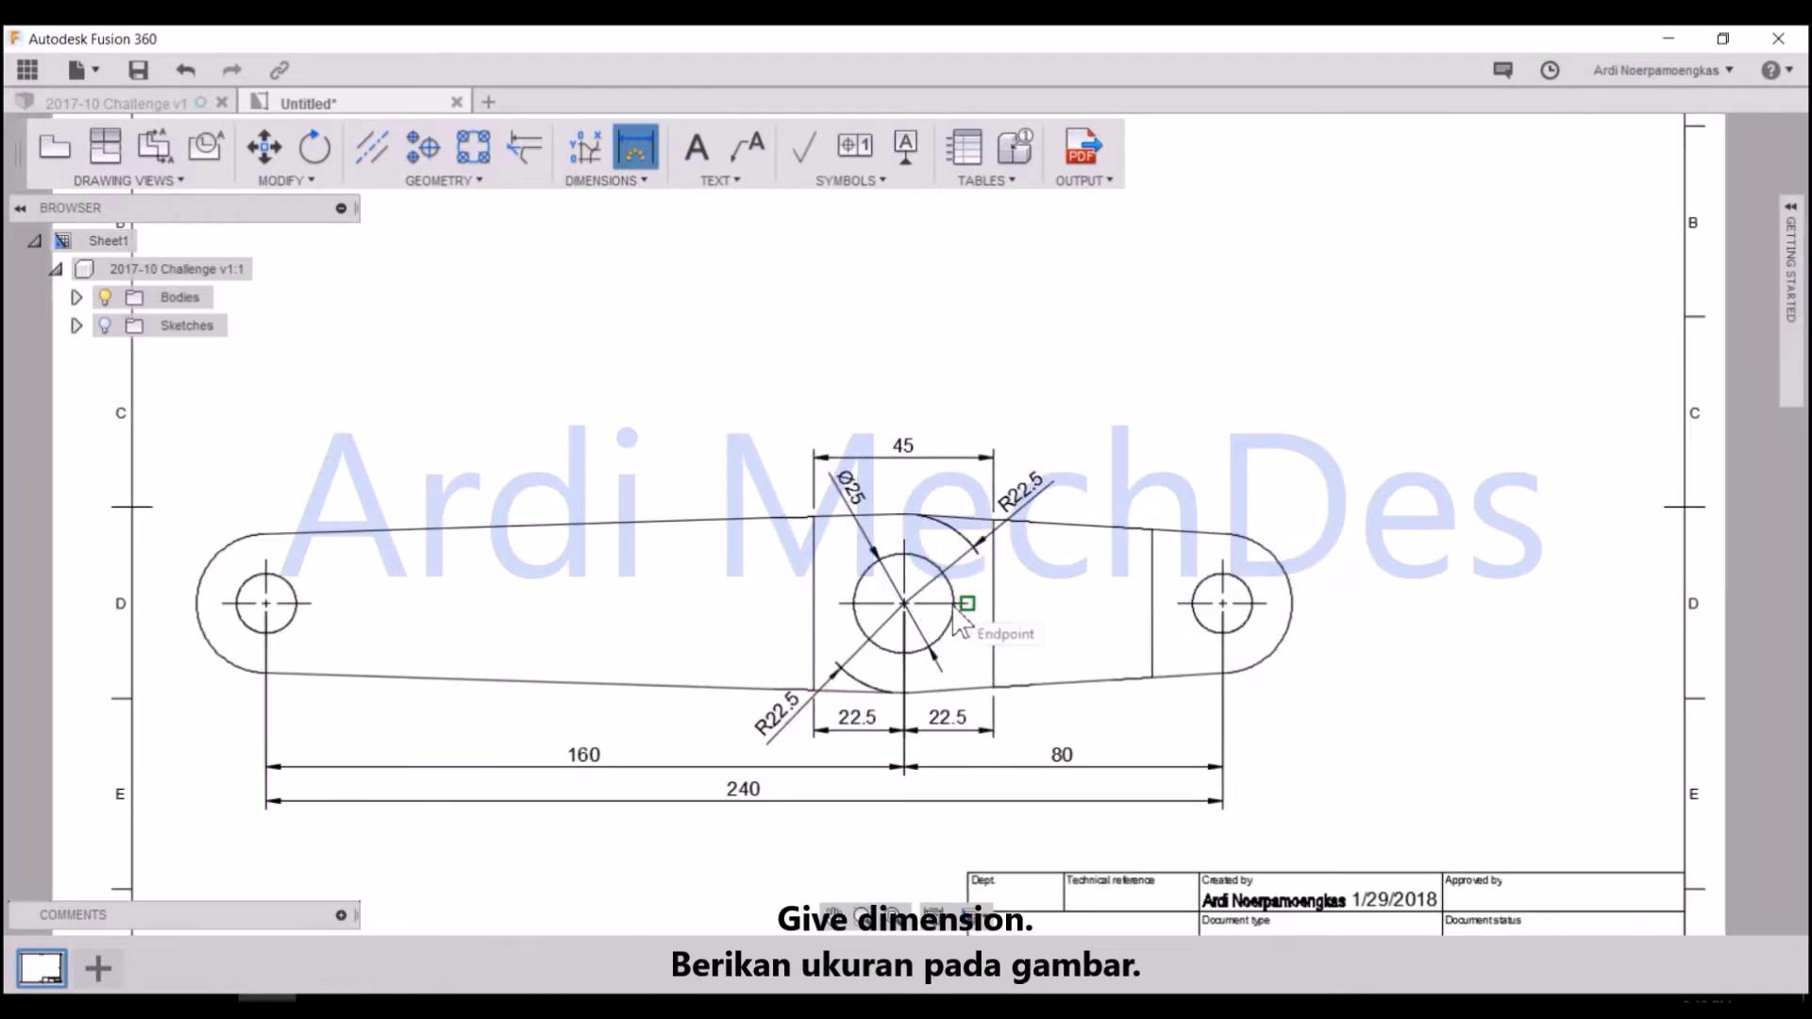
- Dimension the right end hole as Ø15 with an R17.5 outer radius
{"action": "scroll", "coordinate": [1109, 628], "scroll_direction": "up", "scroll_amount": 3}
{"action": "left_click", "coordinate": [1242, 600]}
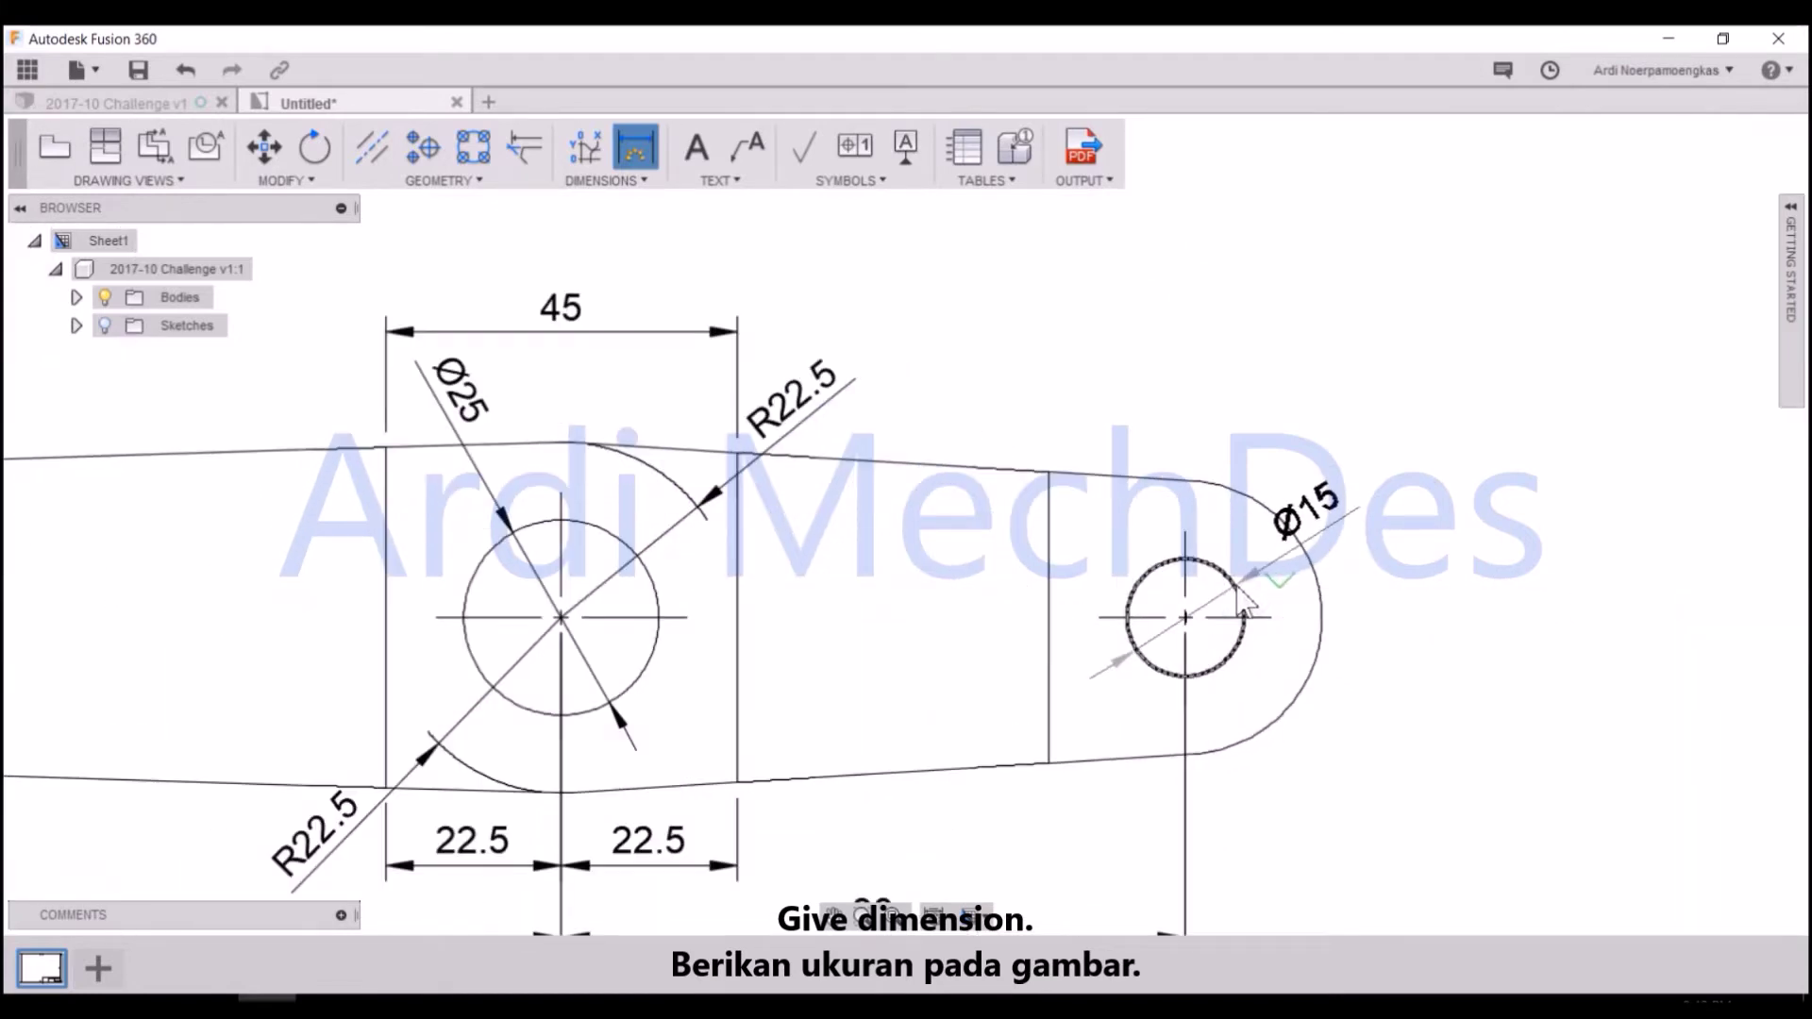
{"action": "left_click", "coordinate": [1333, 517]}
{"action": "left_click", "coordinate": [1258, 500]}
{"action": "left_click", "coordinate": [1293, 463]}
{"action": "scroll", "coordinate": [1218, 613], "scroll_direction": "down", "scroll_amount": 3}
- Dimension the left end hole as Ø15 with an R17.5 outer radius
{"action": "mouse_move", "coordinate": [741, 595]}
{"action": "middle_mouse_down"}
{"action": "mouse_move", "coordinate": [1460, 635]}
{"action": "mouse_move", "coordinate": [1441, 593]}
{"action": "middle_mouse_up"}
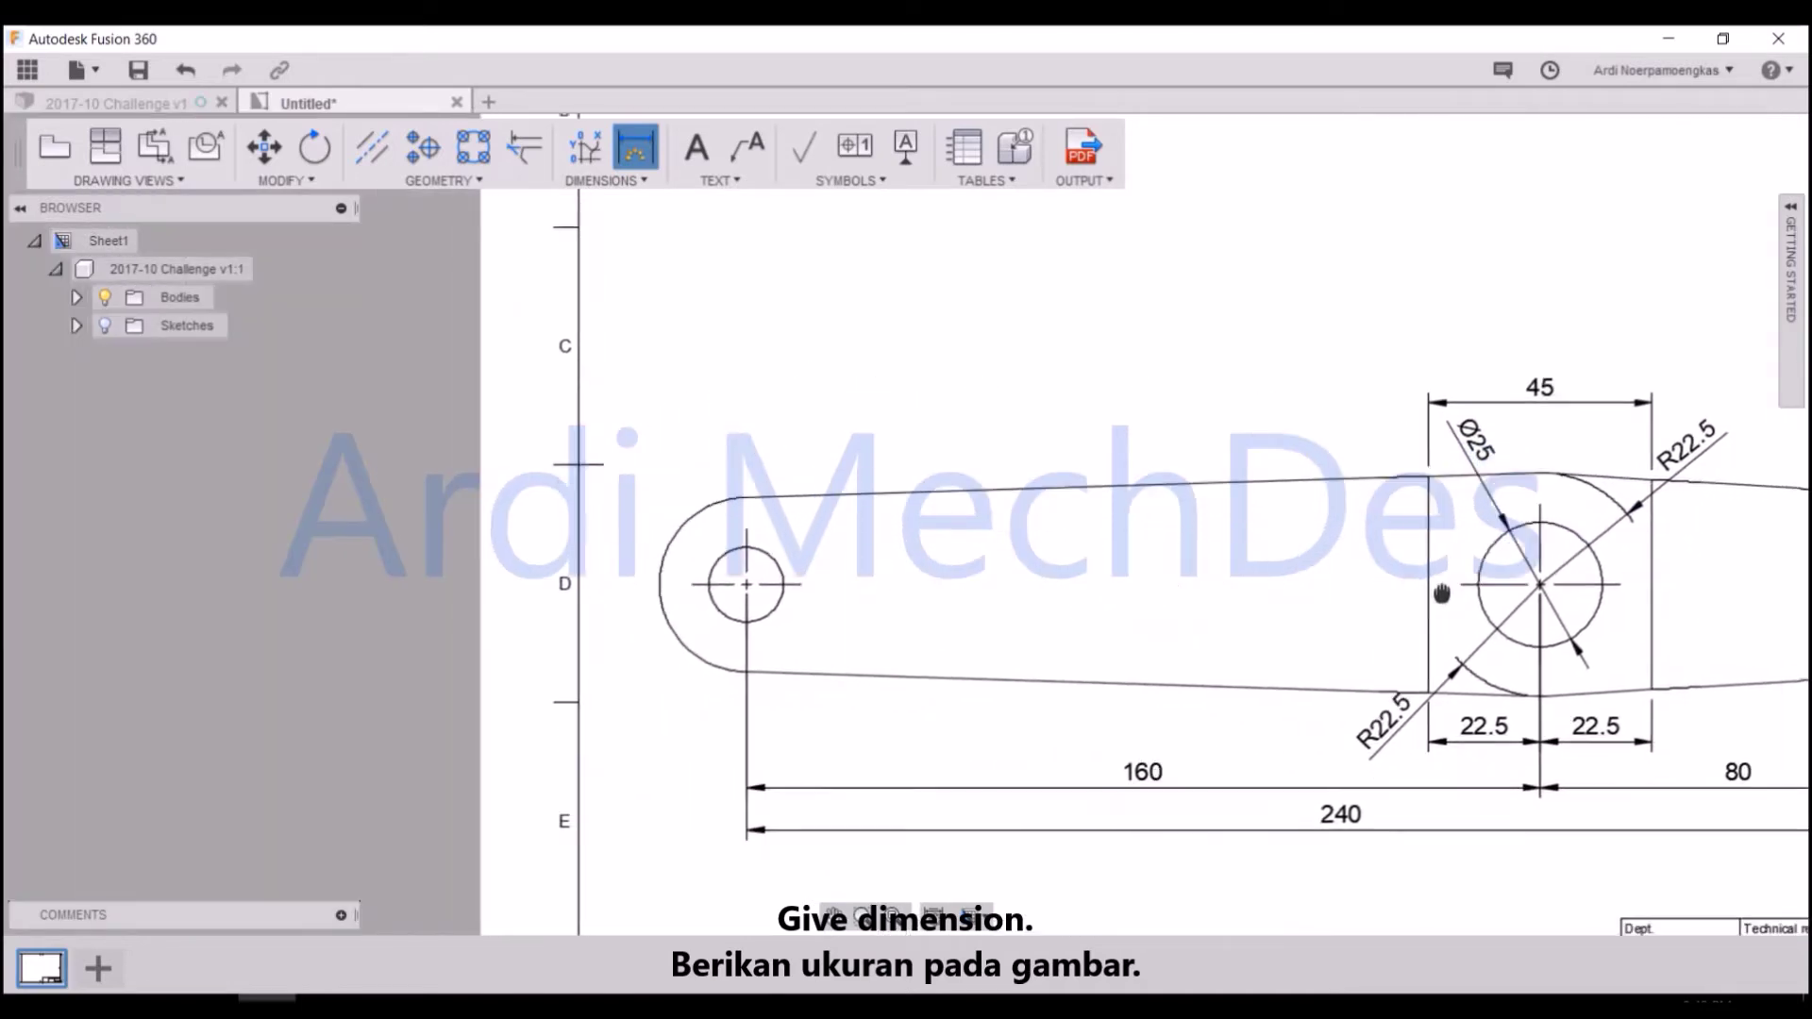
{"action": "scroll", "coordinate": [728, 579], "scroll_direction": "up", "scroll_amount": 3}
{"action": "left_click", "coordinate": [663, 567]}
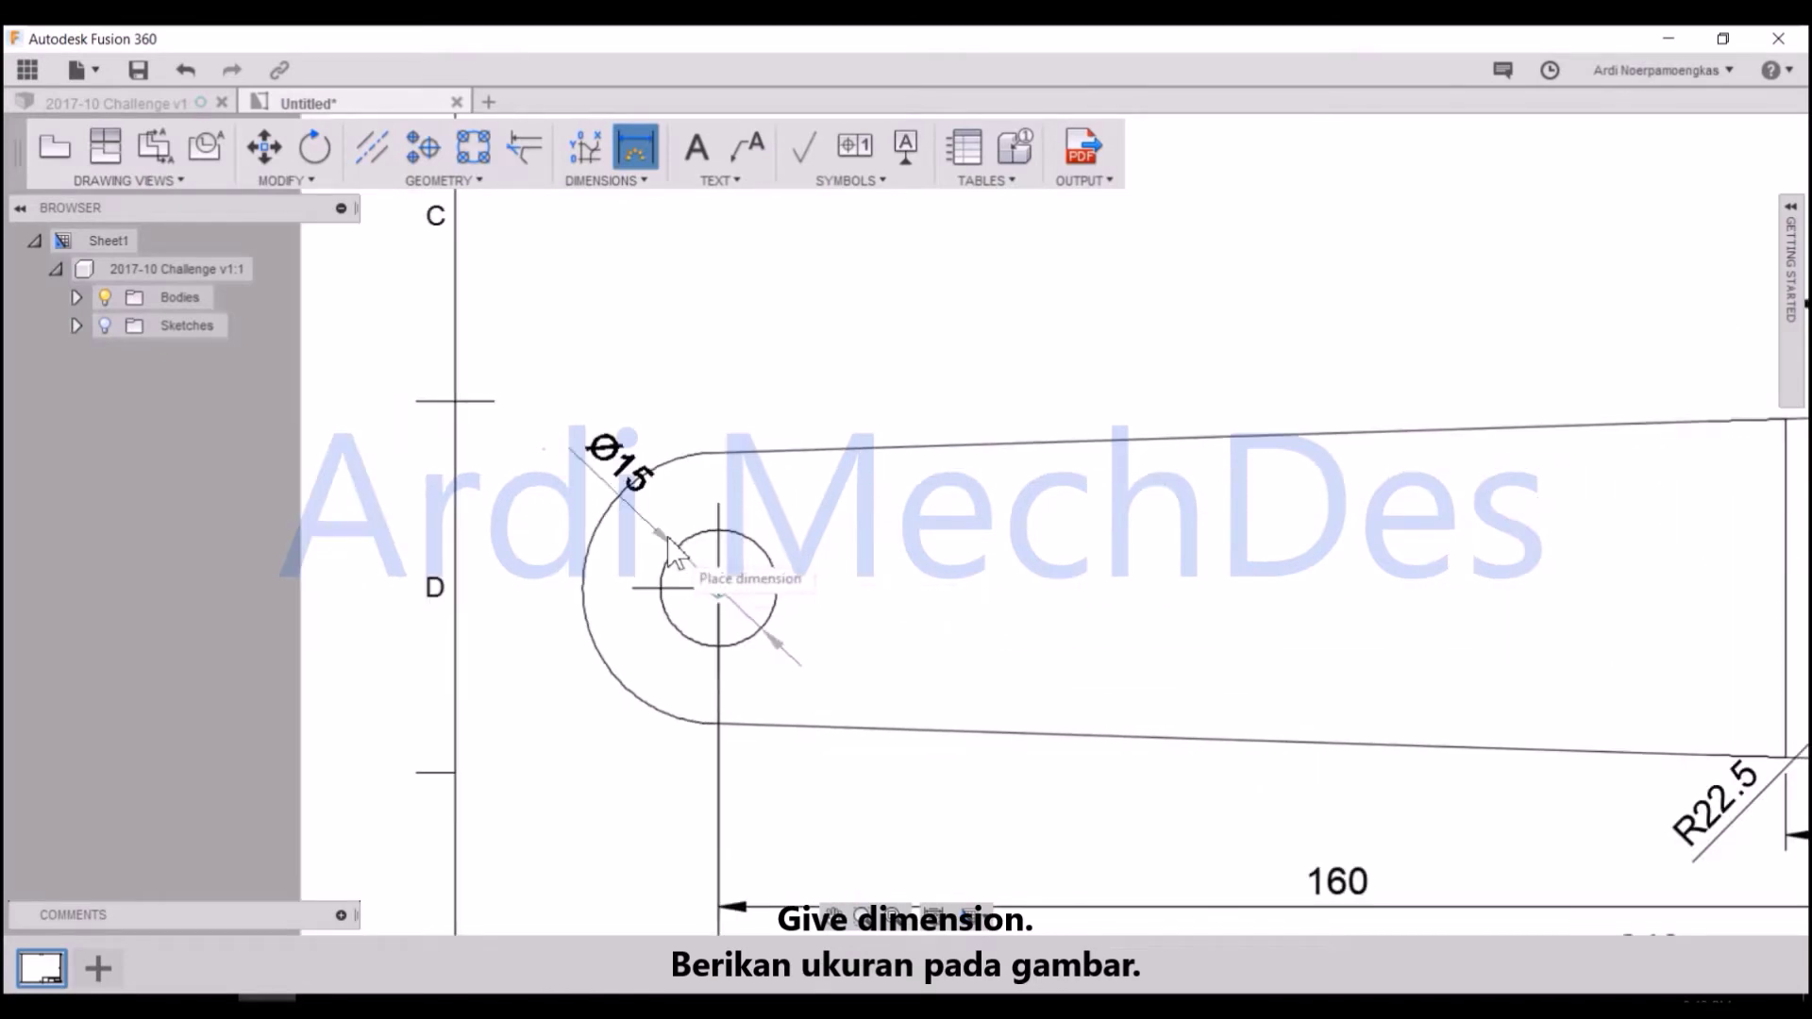
{"action": "left_click", "coordinate": [593, 477]}
{"action": "left_click", "coordinate": [623, 492]}
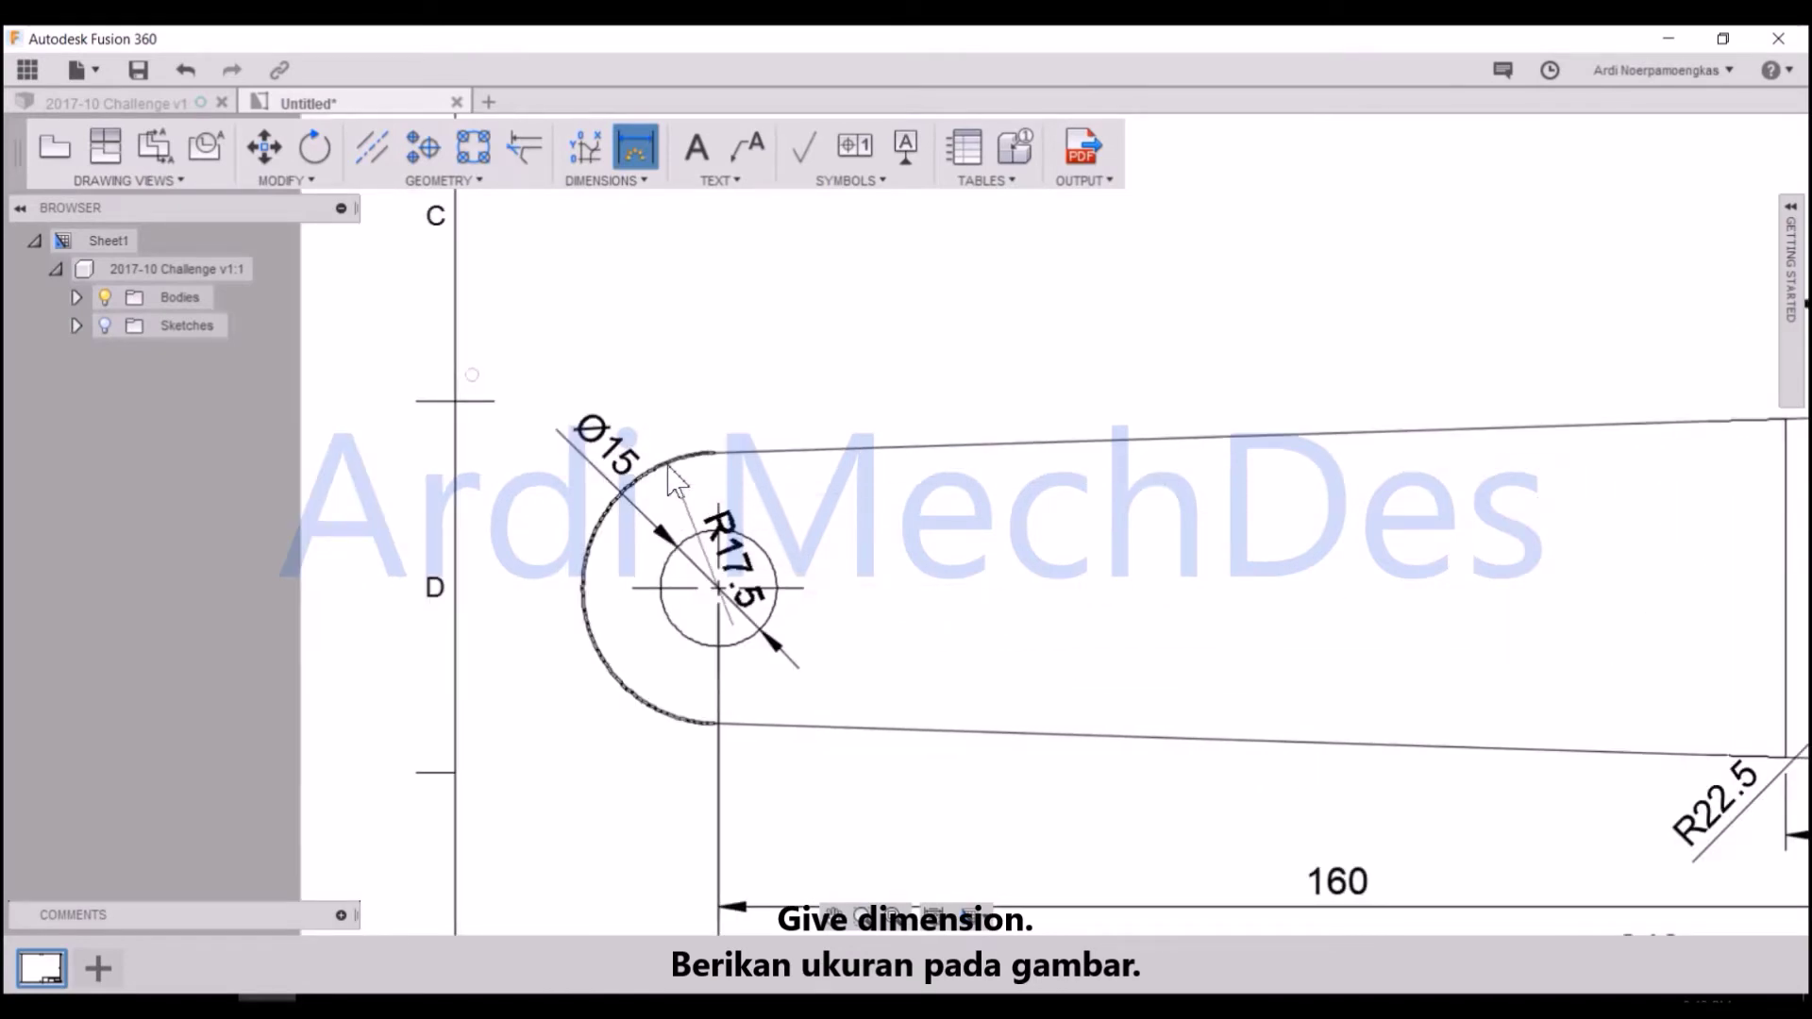
{"action": "left_click", "coordinate": [629, 402]}
{"action": "scroll", "coordinate": [821, 506], "scroll_direction": "down", "scroll_amount": 3}
{"action": "key", "text": "Escape"}
{"action": "scroll", "coordinate": [1060, 518], "scroll_direction": "down", "scroll_amount": 2}
{"action": "mouse_move", "coordinate": [1060, 518]}
{"action": "middle_mouse_down"}
{"action": "mouse_move", "coordinate": [1038, 486]}
{"action": "mouse_move", "coordinate": [842, 530]}
{"action": "middle_mouse_up"}
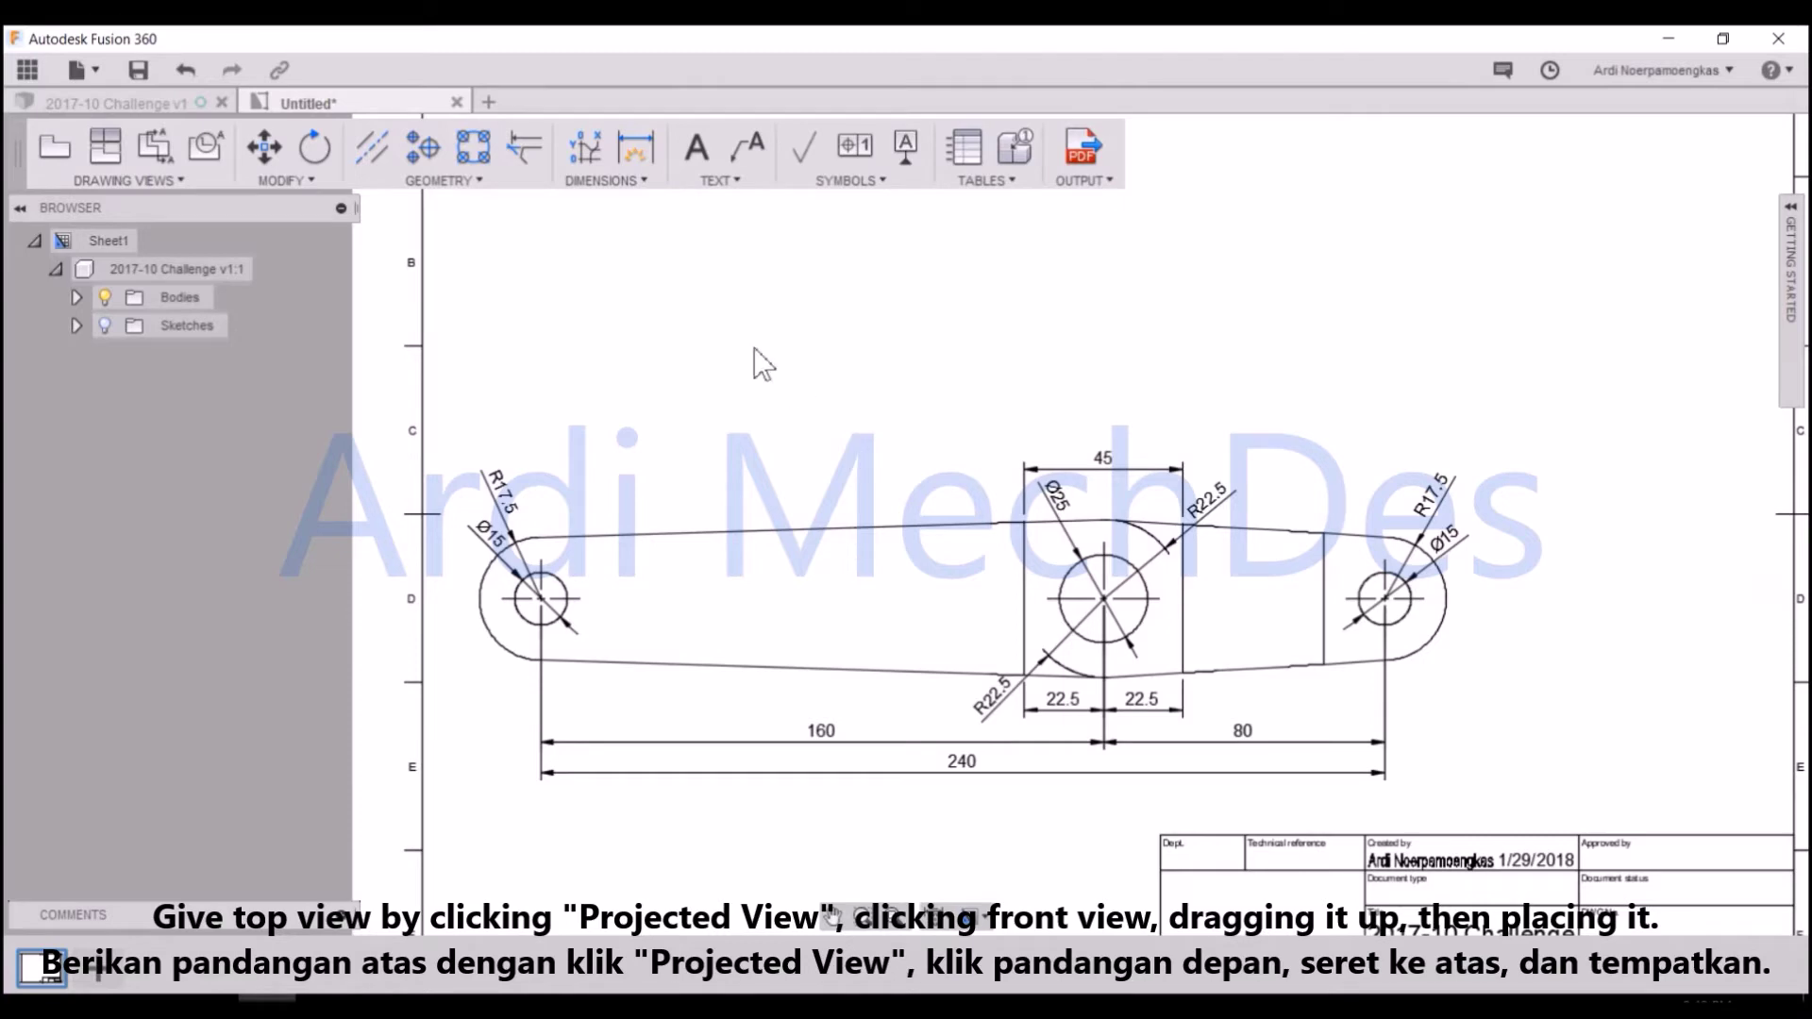
- Project a top view from the front view and place it above it
{"action": "left_click", "coordinate": [104, 146]}
{"action": "left_click", "coordinate": [805, 642]}
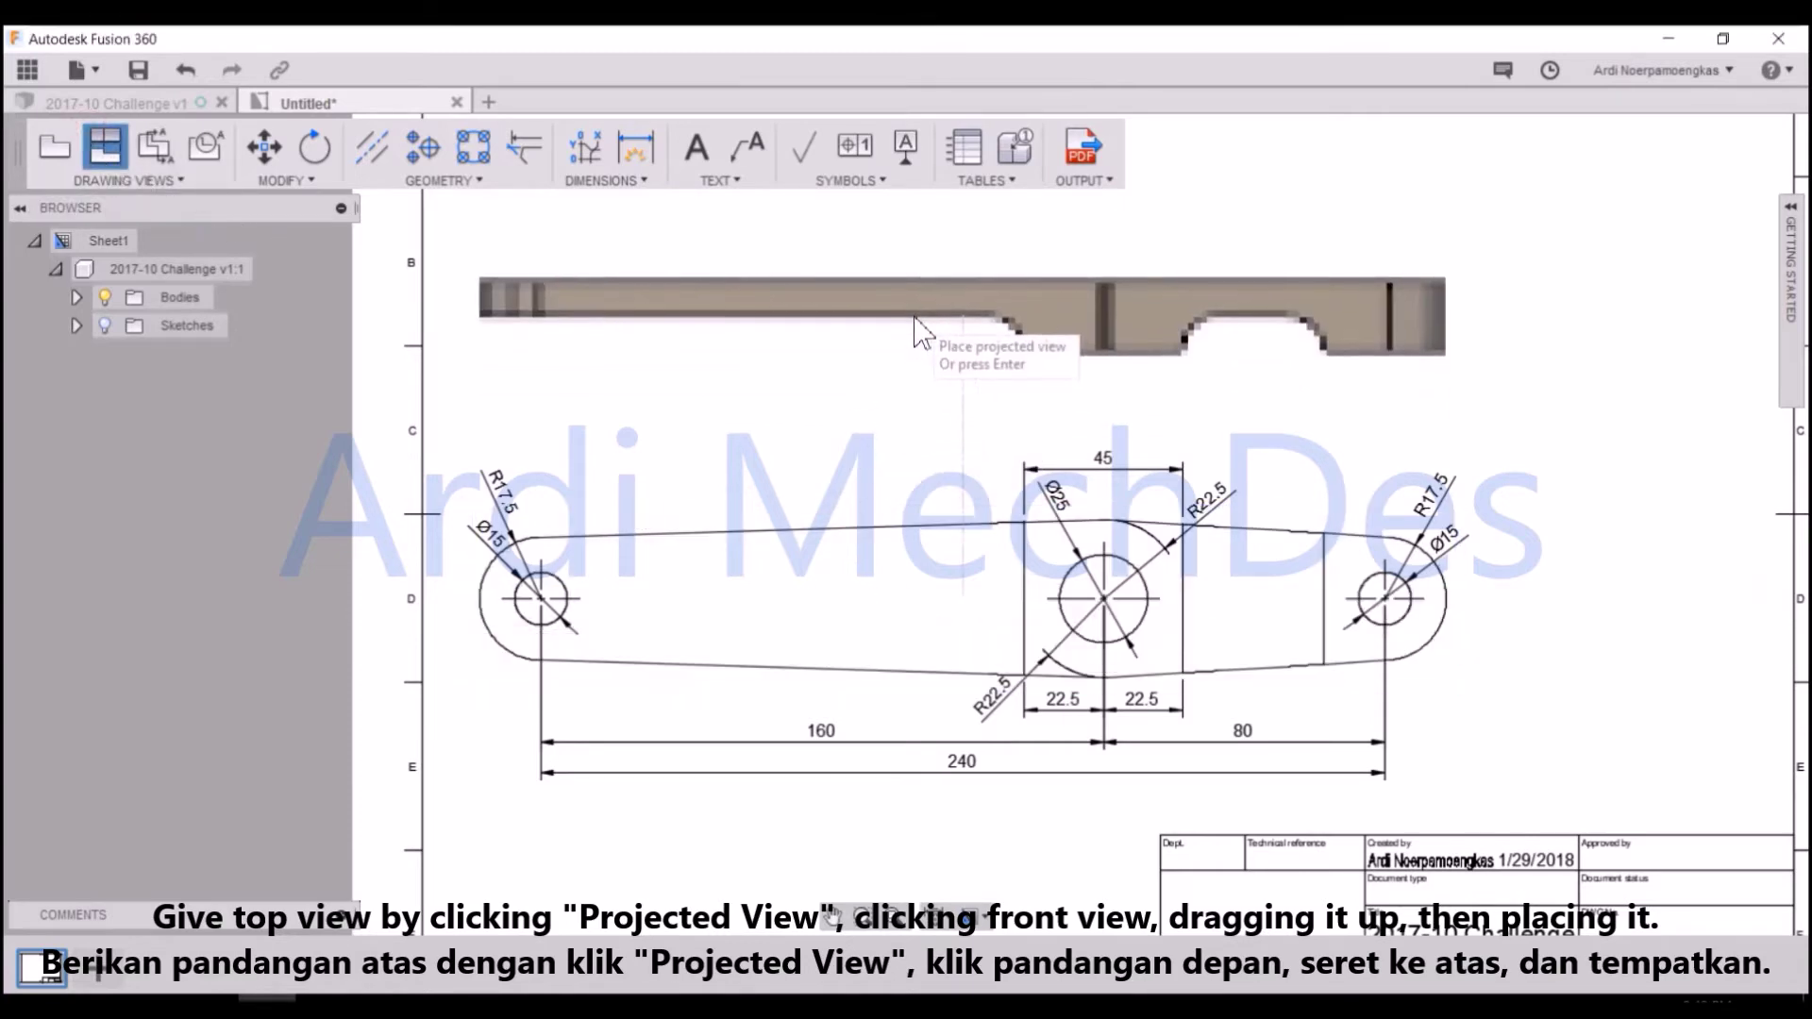
{"action": "right_click", "coordinate": [955, 349]}
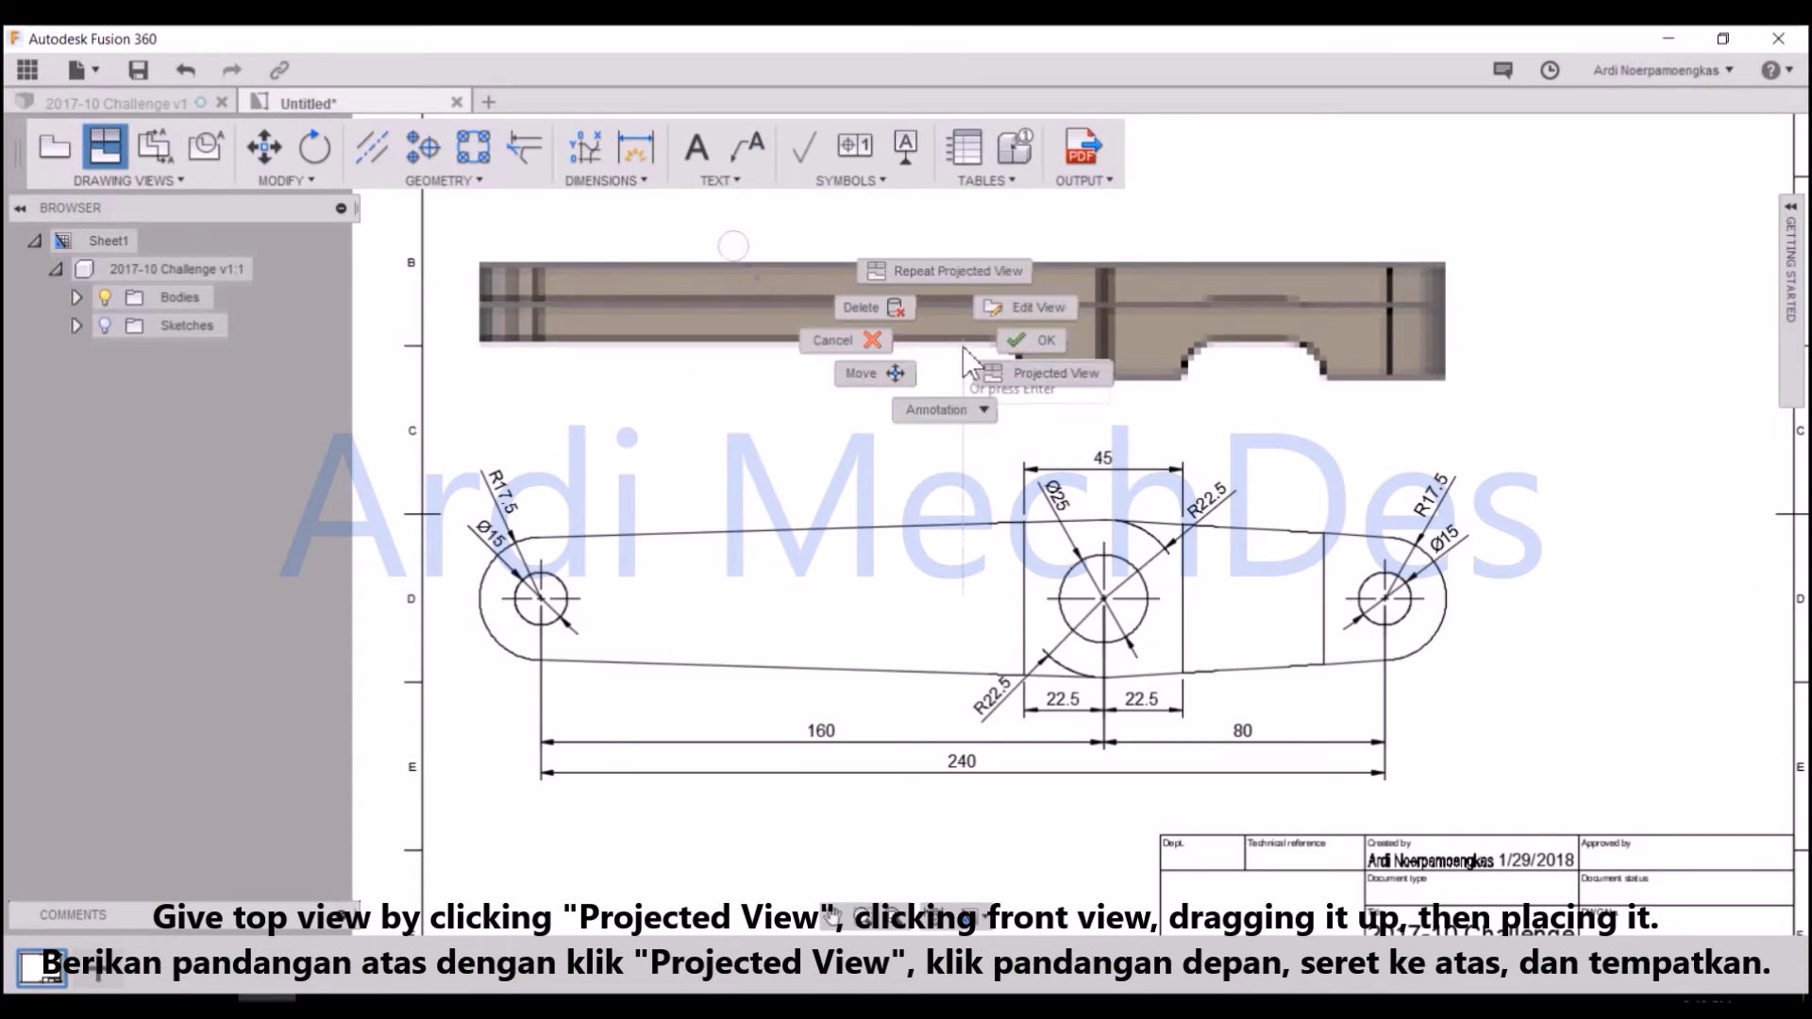
{"action": "left_click", "coordinate": [1029, 340]}
{"action": "scroll", "coordinate": [680, 337], "scroll_direction": "up", "scroll_amount": 1}
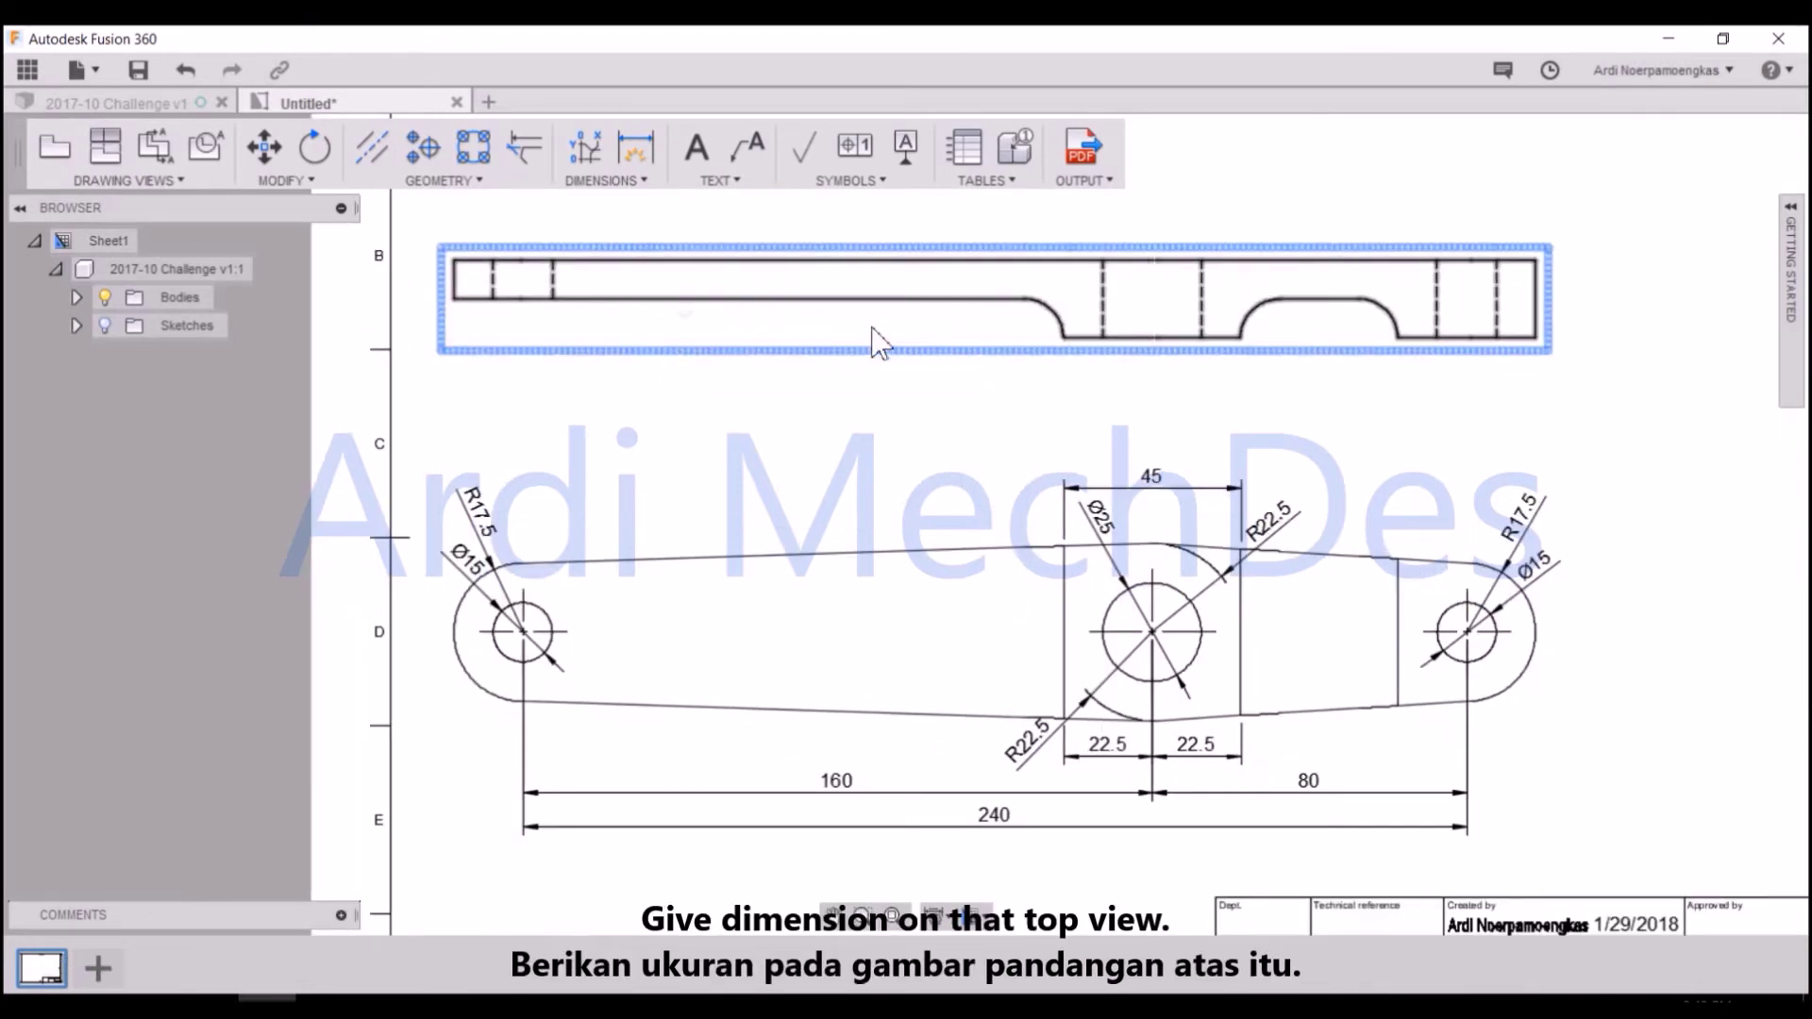
- Add the 275 overall length above the top view and pick the left-end thickness edge
{"action": "scroll", "coordinate": [874, 336], "scroll_direction": "up", "scroll_amount": 1}
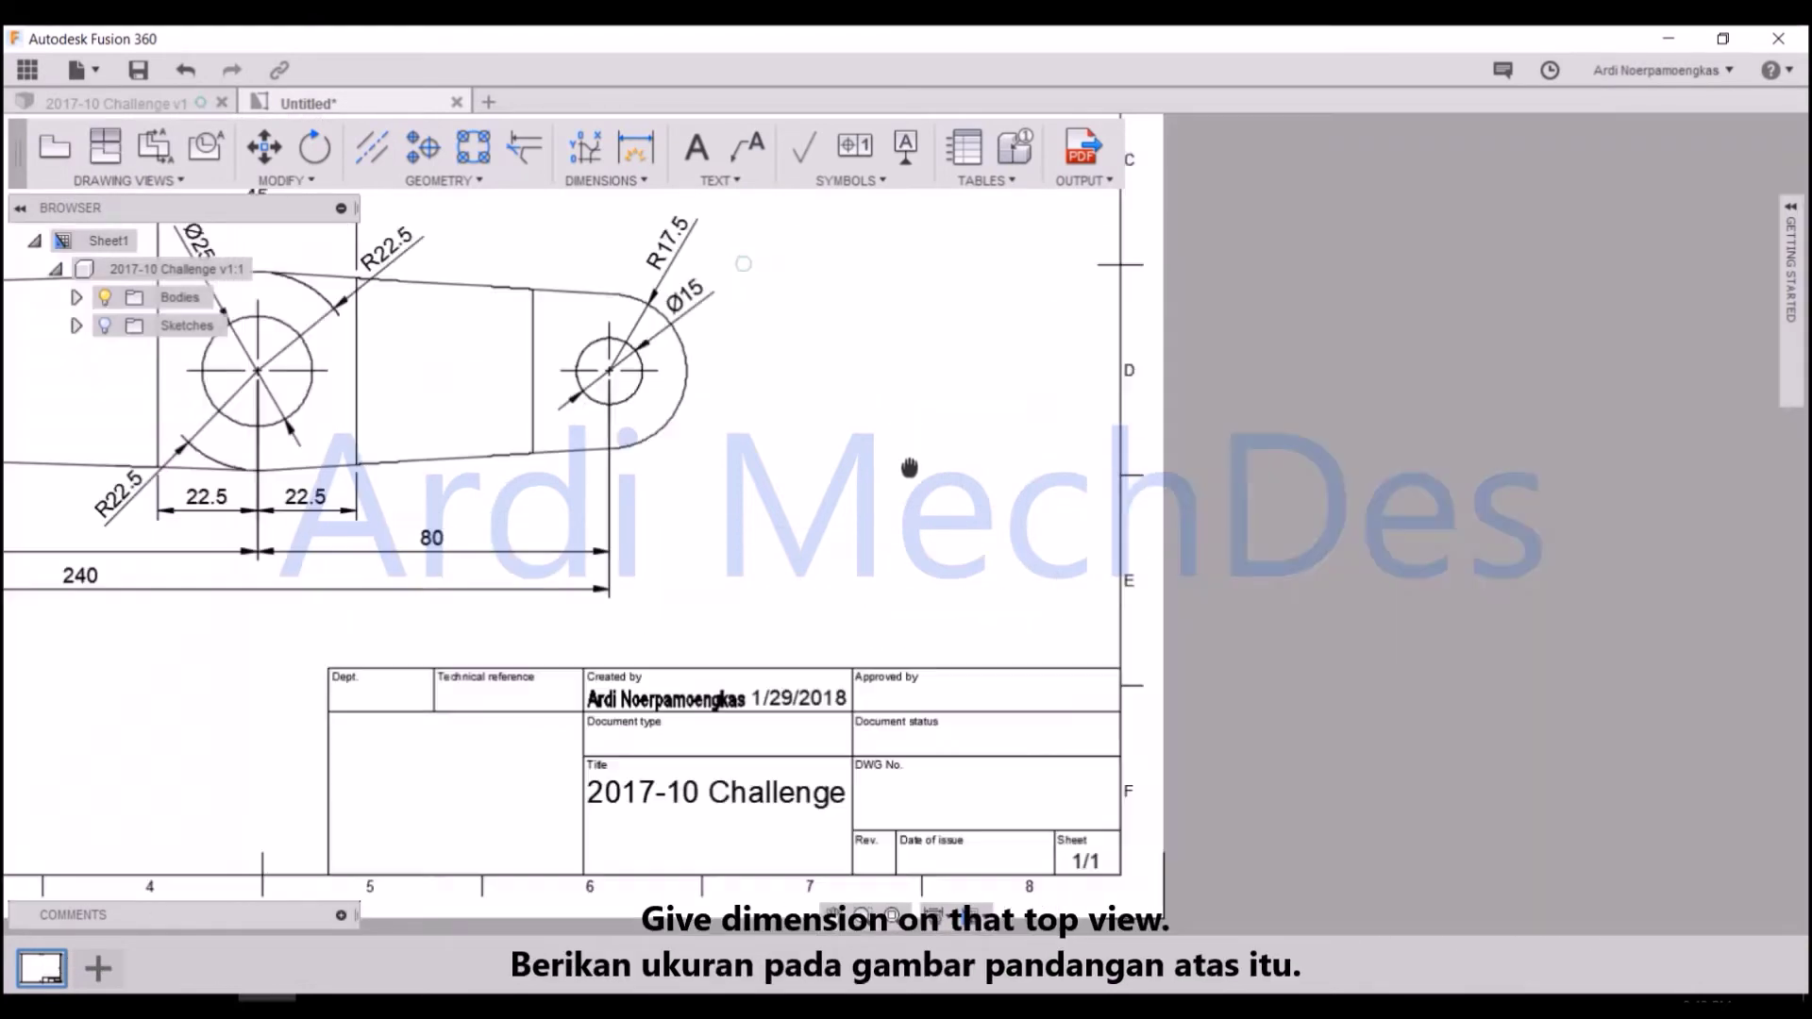
{"action": "middle_click_drag", "start_coordinate": [892, 340], "coordinate": [592, 325]}
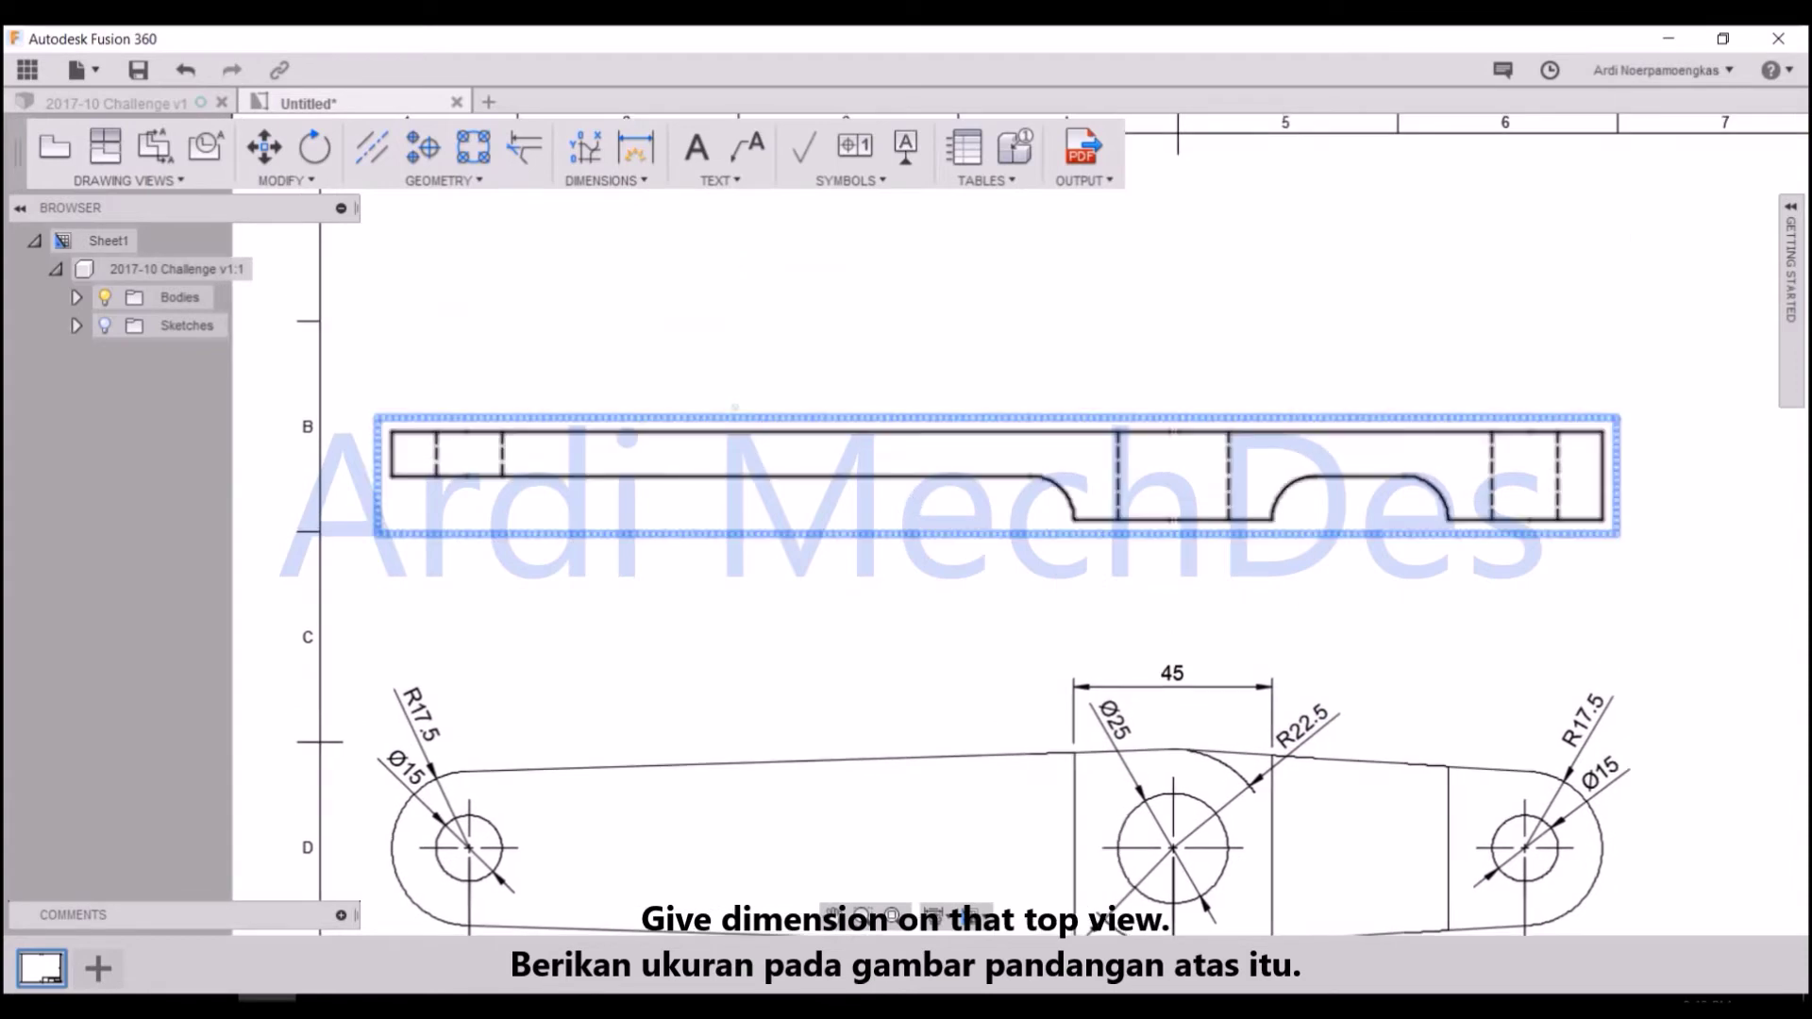
{"action": "left_click", "coordinate": [634, 151]}
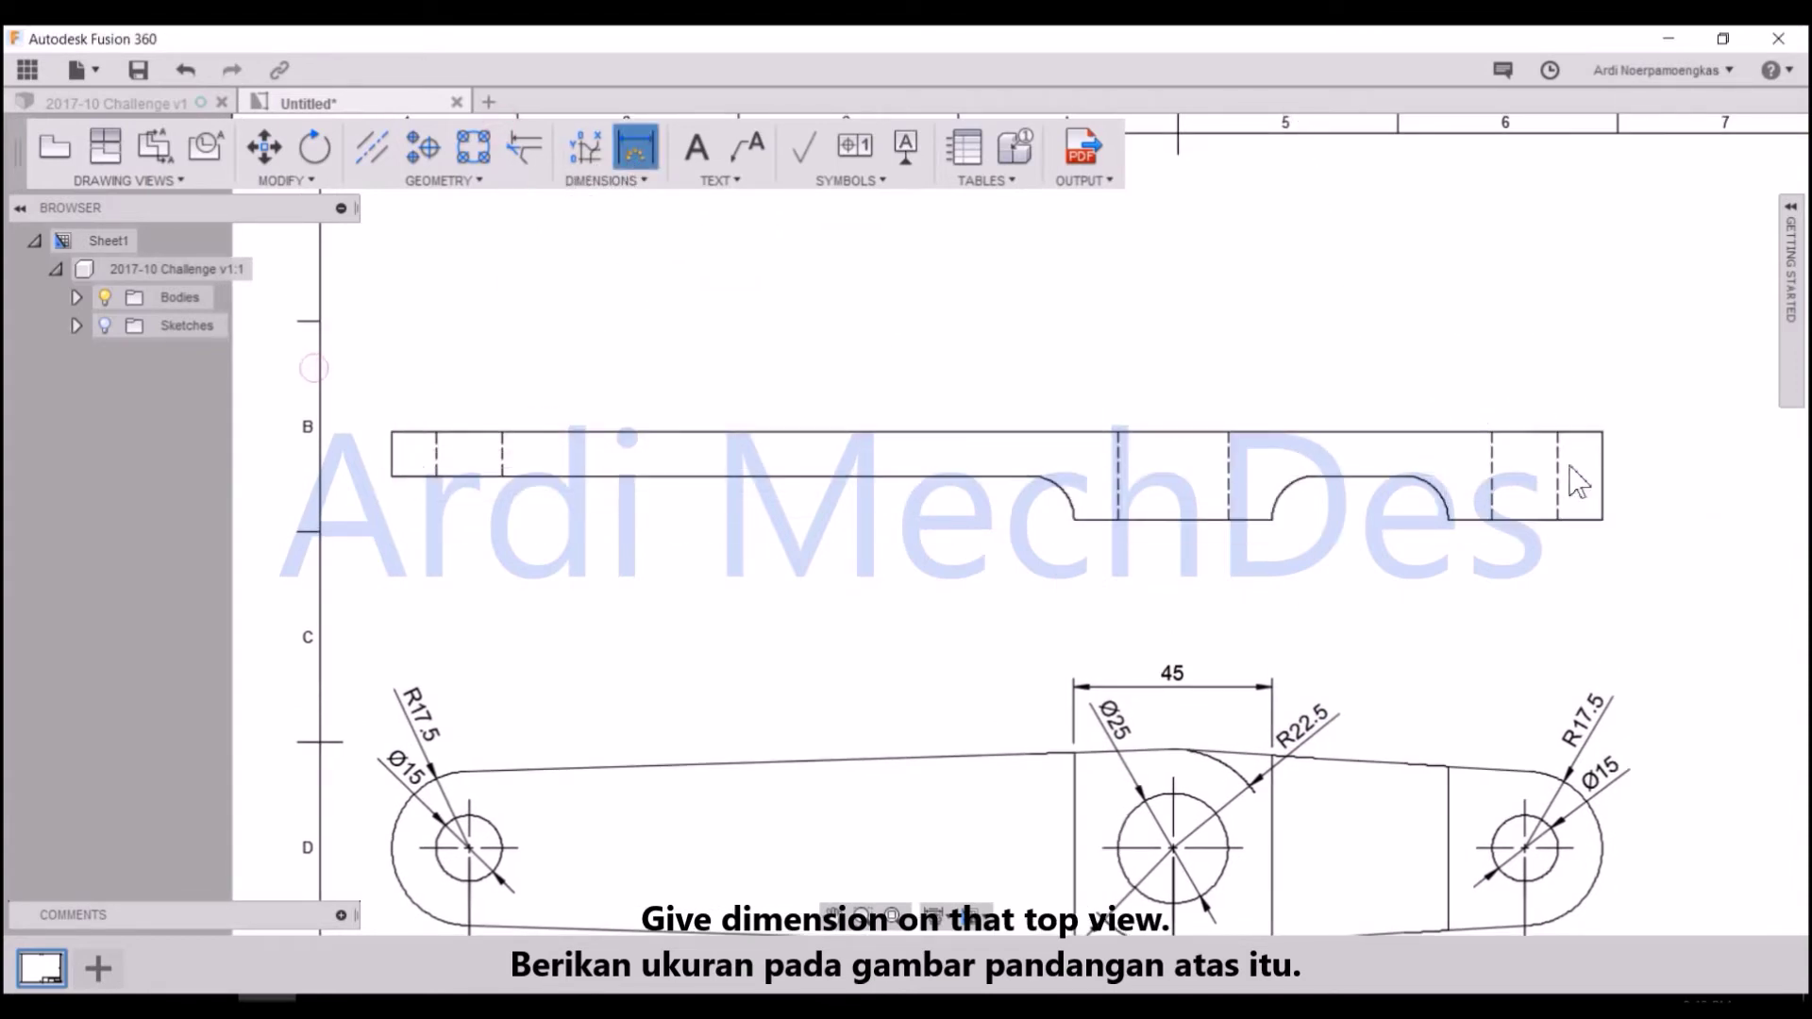
{"action": "left_click", "coordinate": [1602, 469]}
{"action": "left_click", "coordinate": [1362, 388]}
{"action": "left_click", "coordinate": [394, 458]}
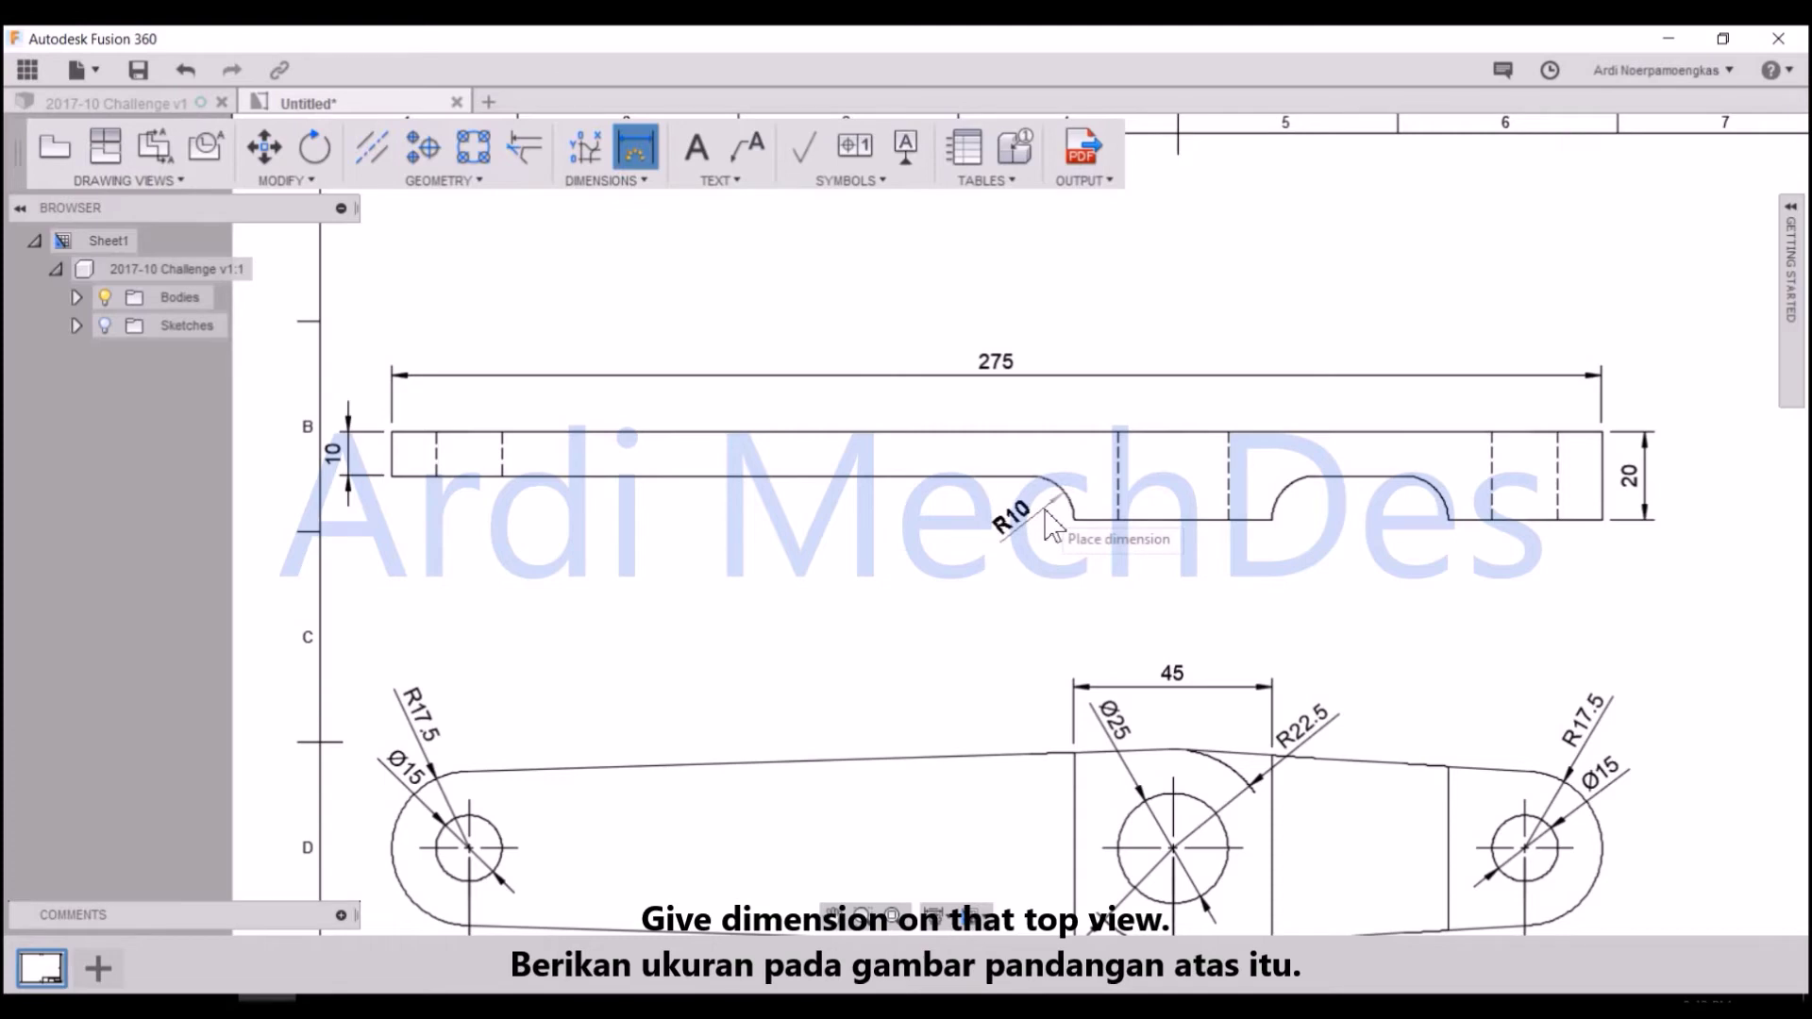
- Add the R10 notch radius, the notch depth and the 20 cutout height
{"action": "left_click", "coordinate": [1290, 498]}
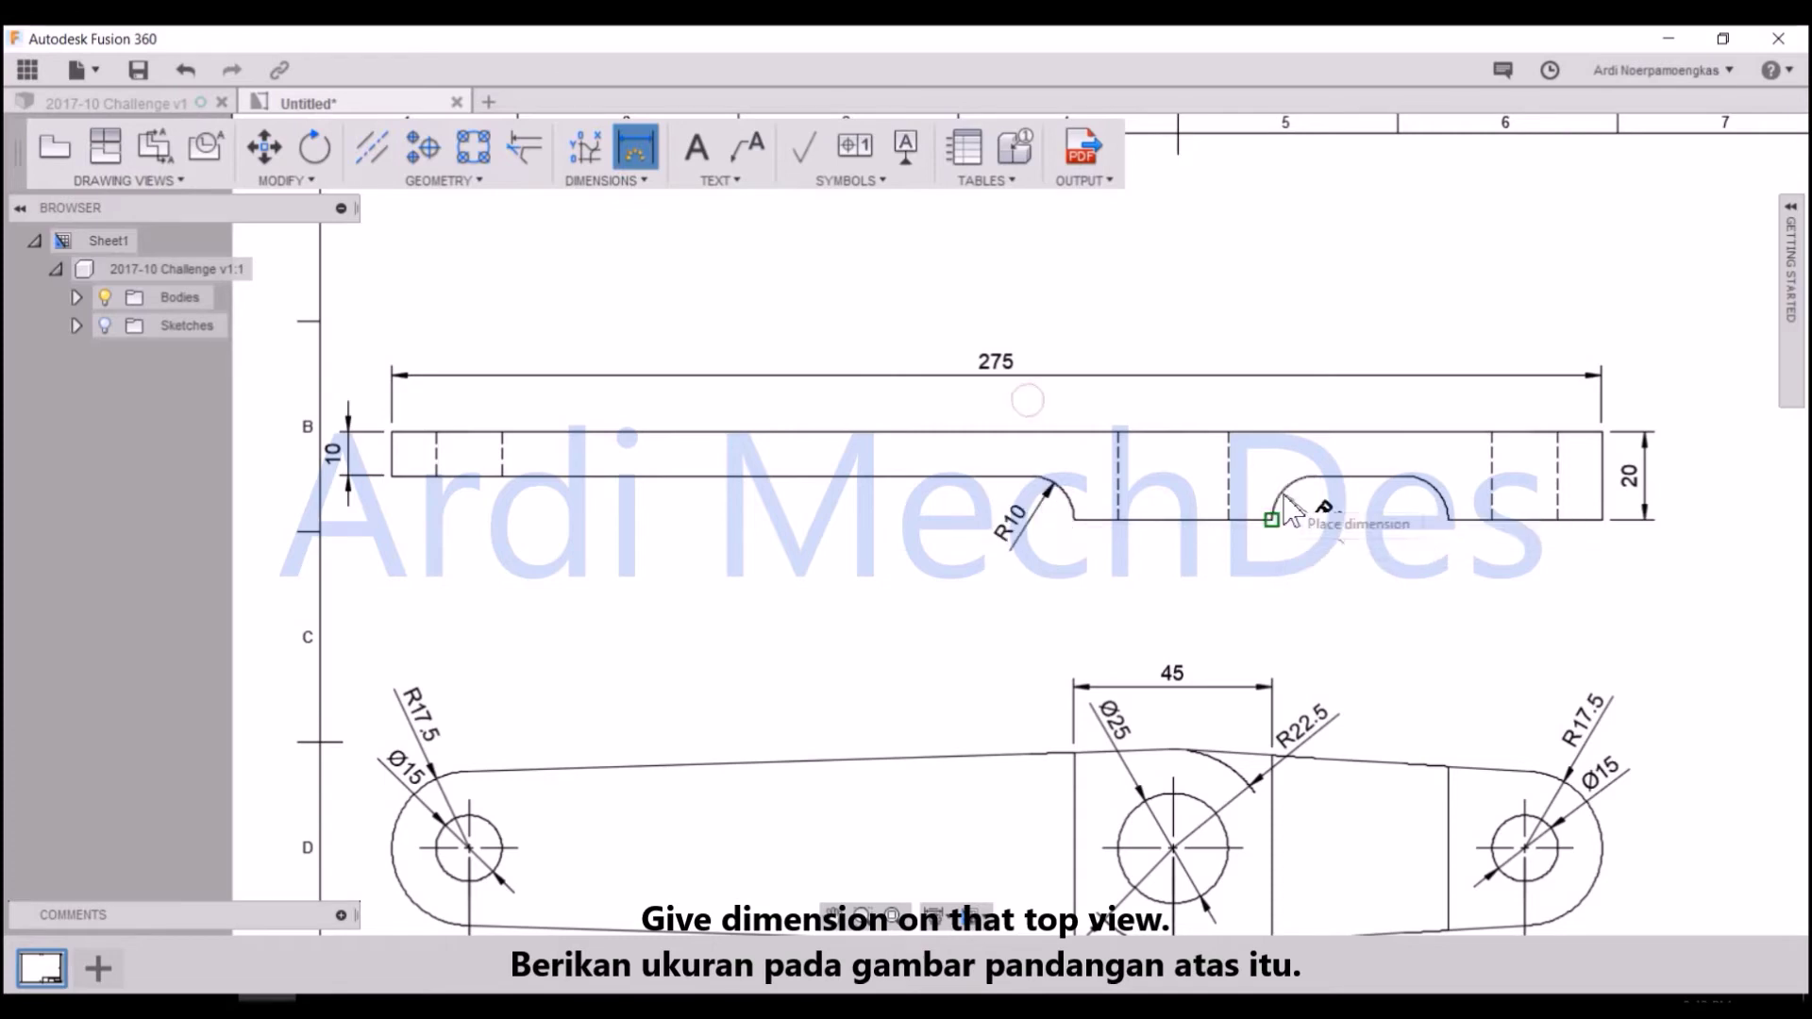
{"action": "left_click", "coordinate": [1299, 515]}
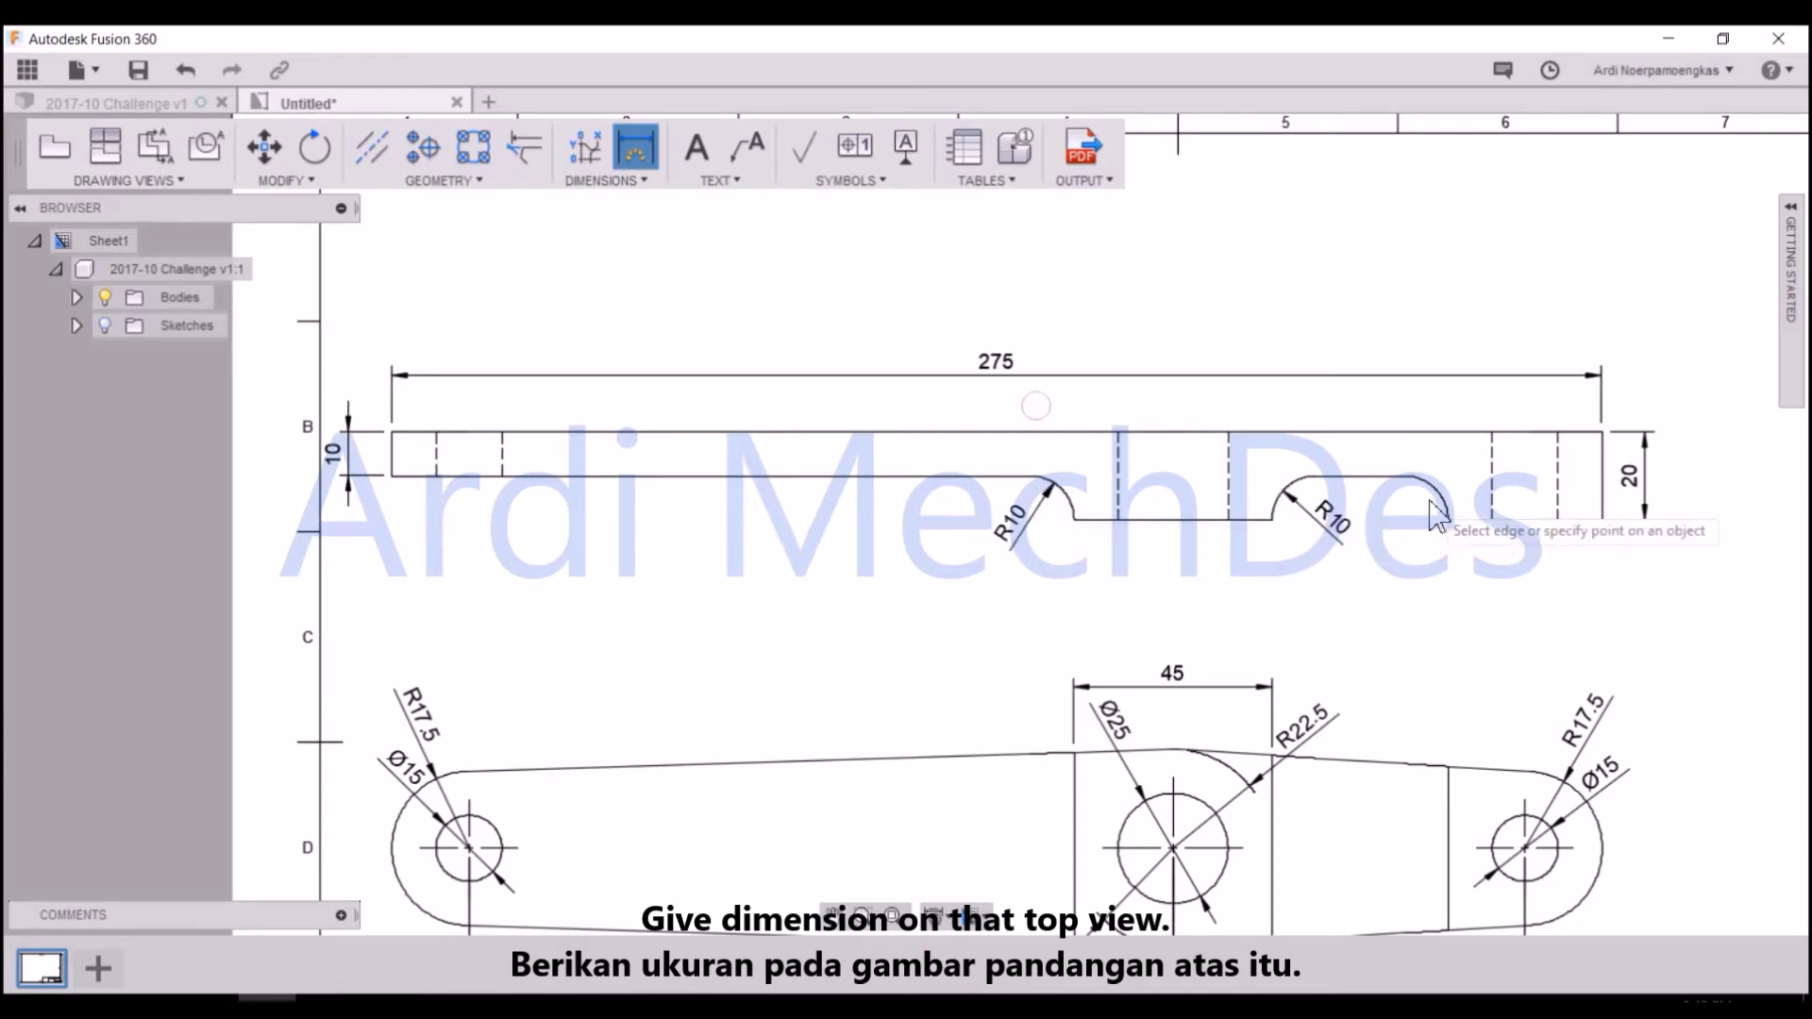
{"action": "left_click", "coordinate": [1370, 488]}
{"action": "left_click", "coordinate": [1179, 431]}
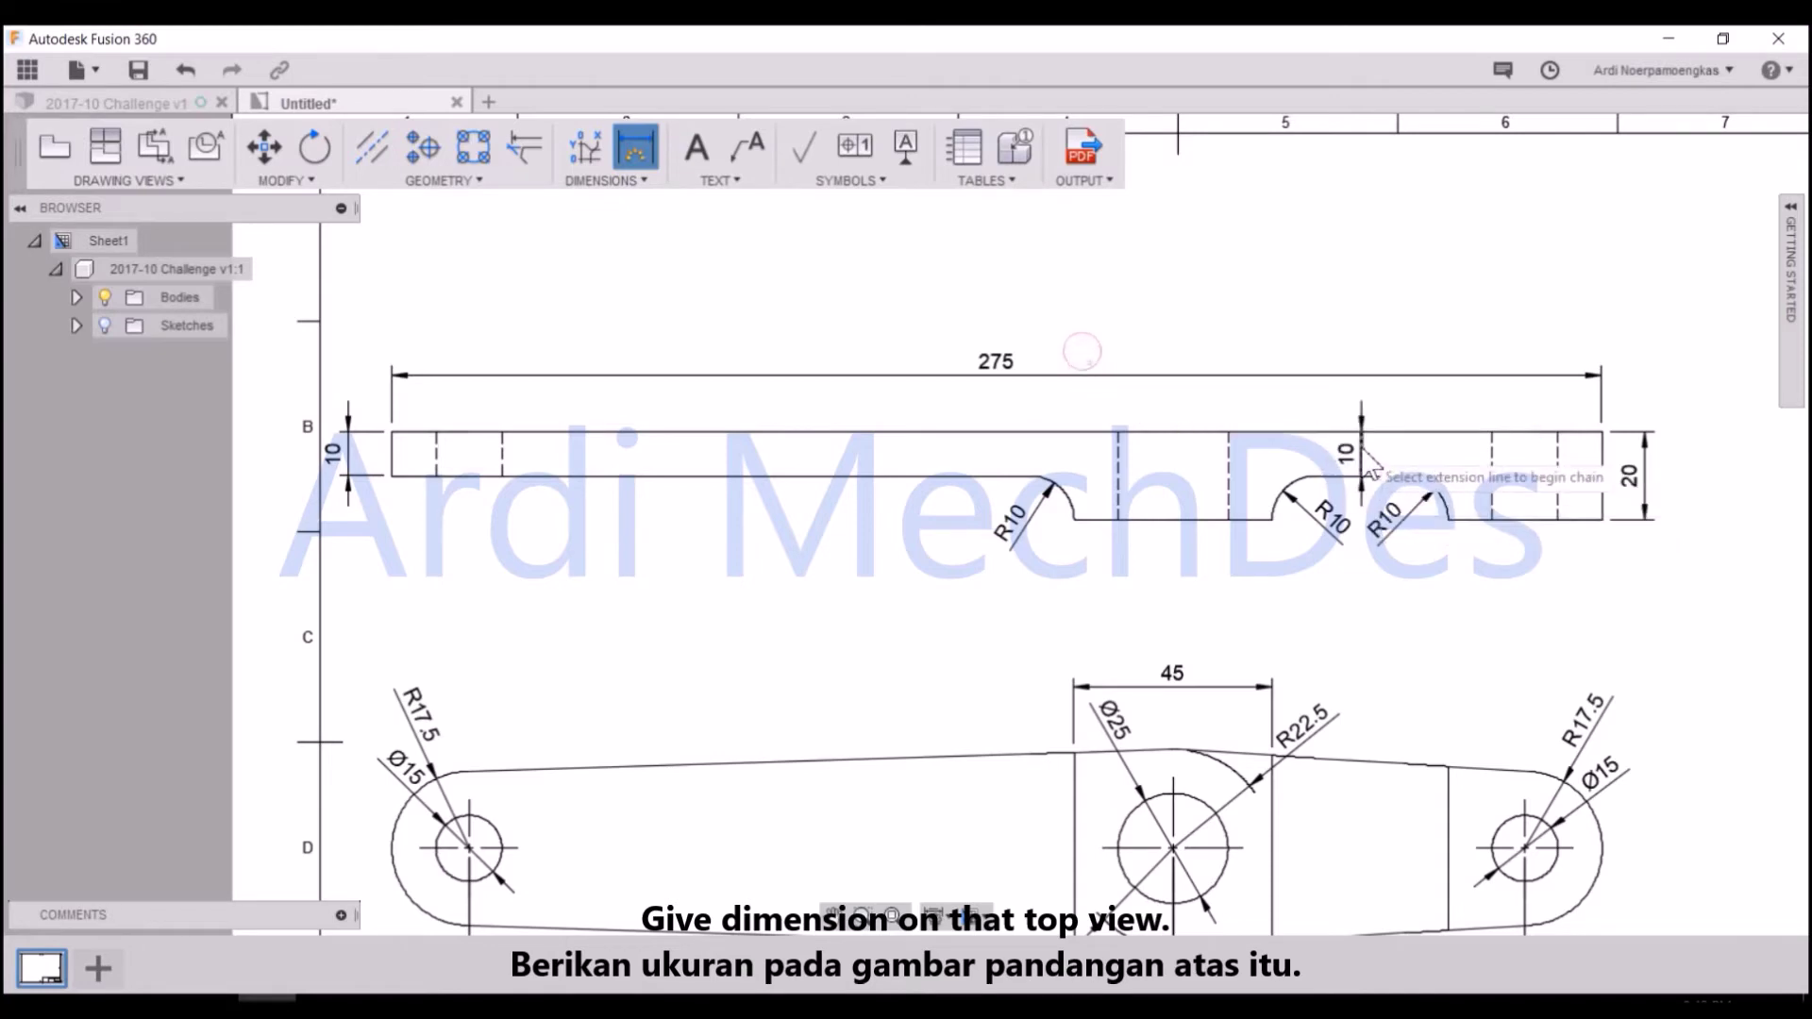
{"action": "left_click", "coordinate": [1114, 522]}
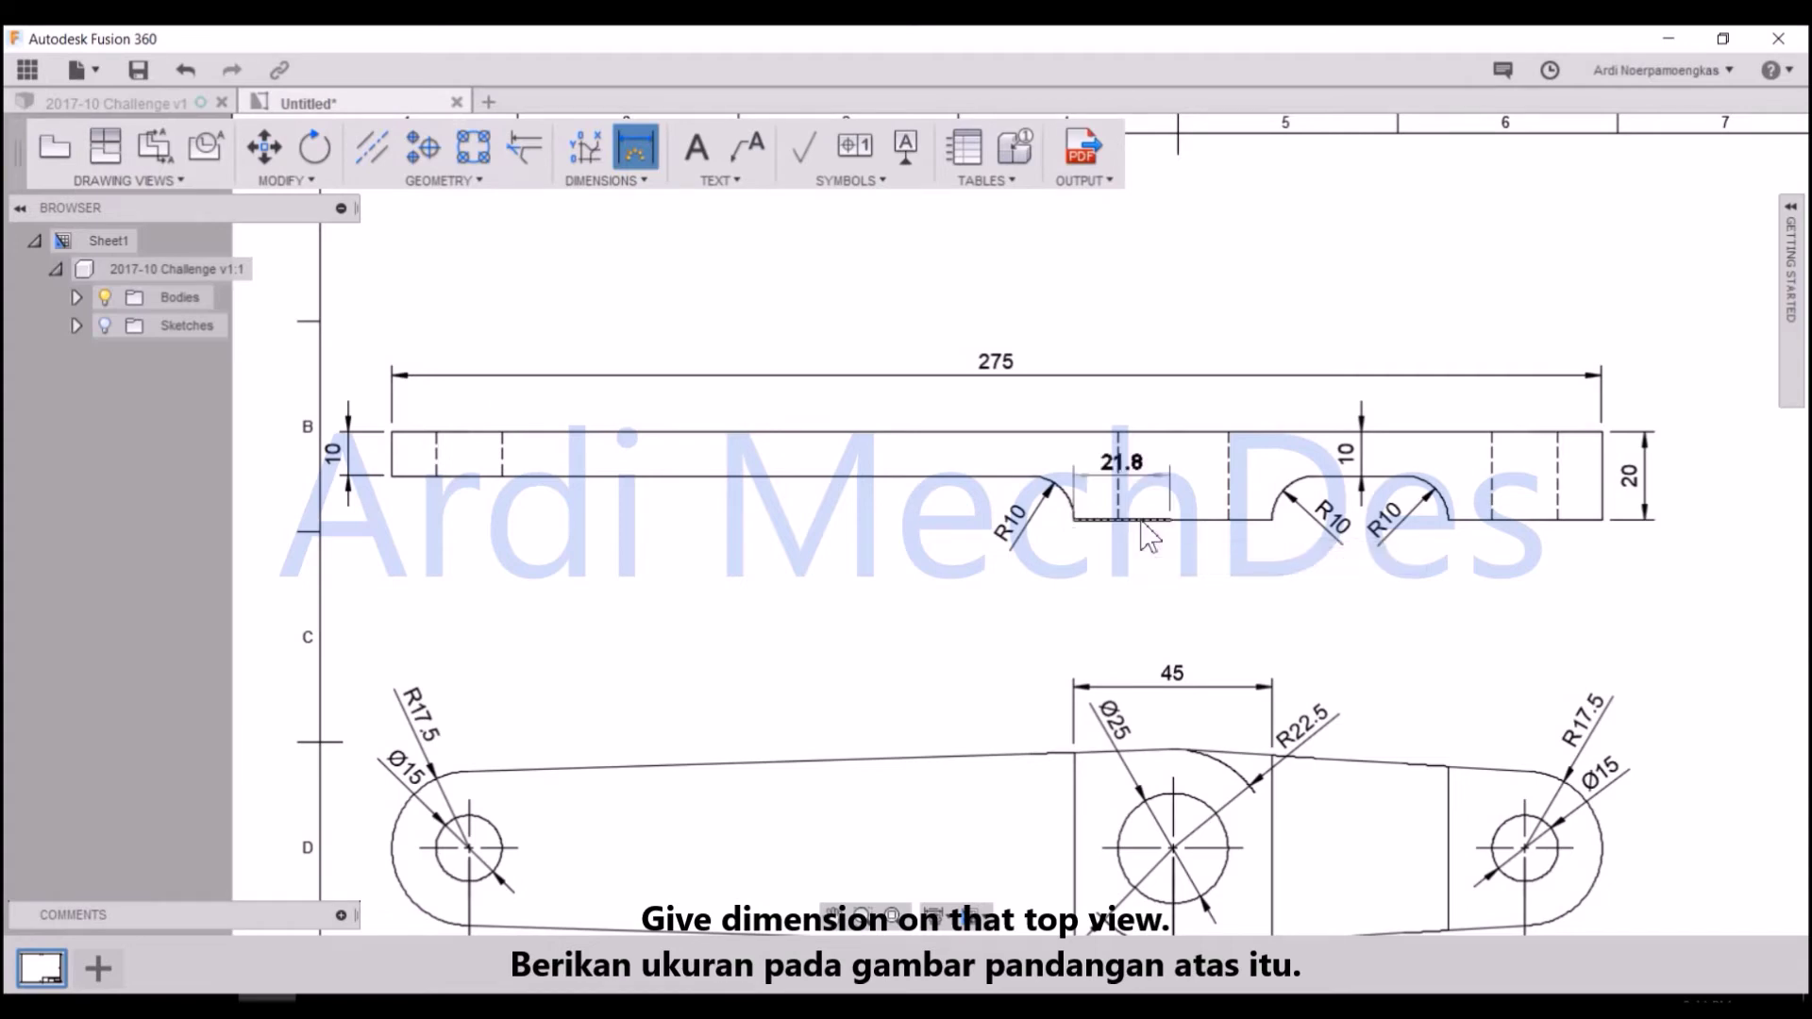
{"action": "left_click", "coordinate": [1085, 433]}
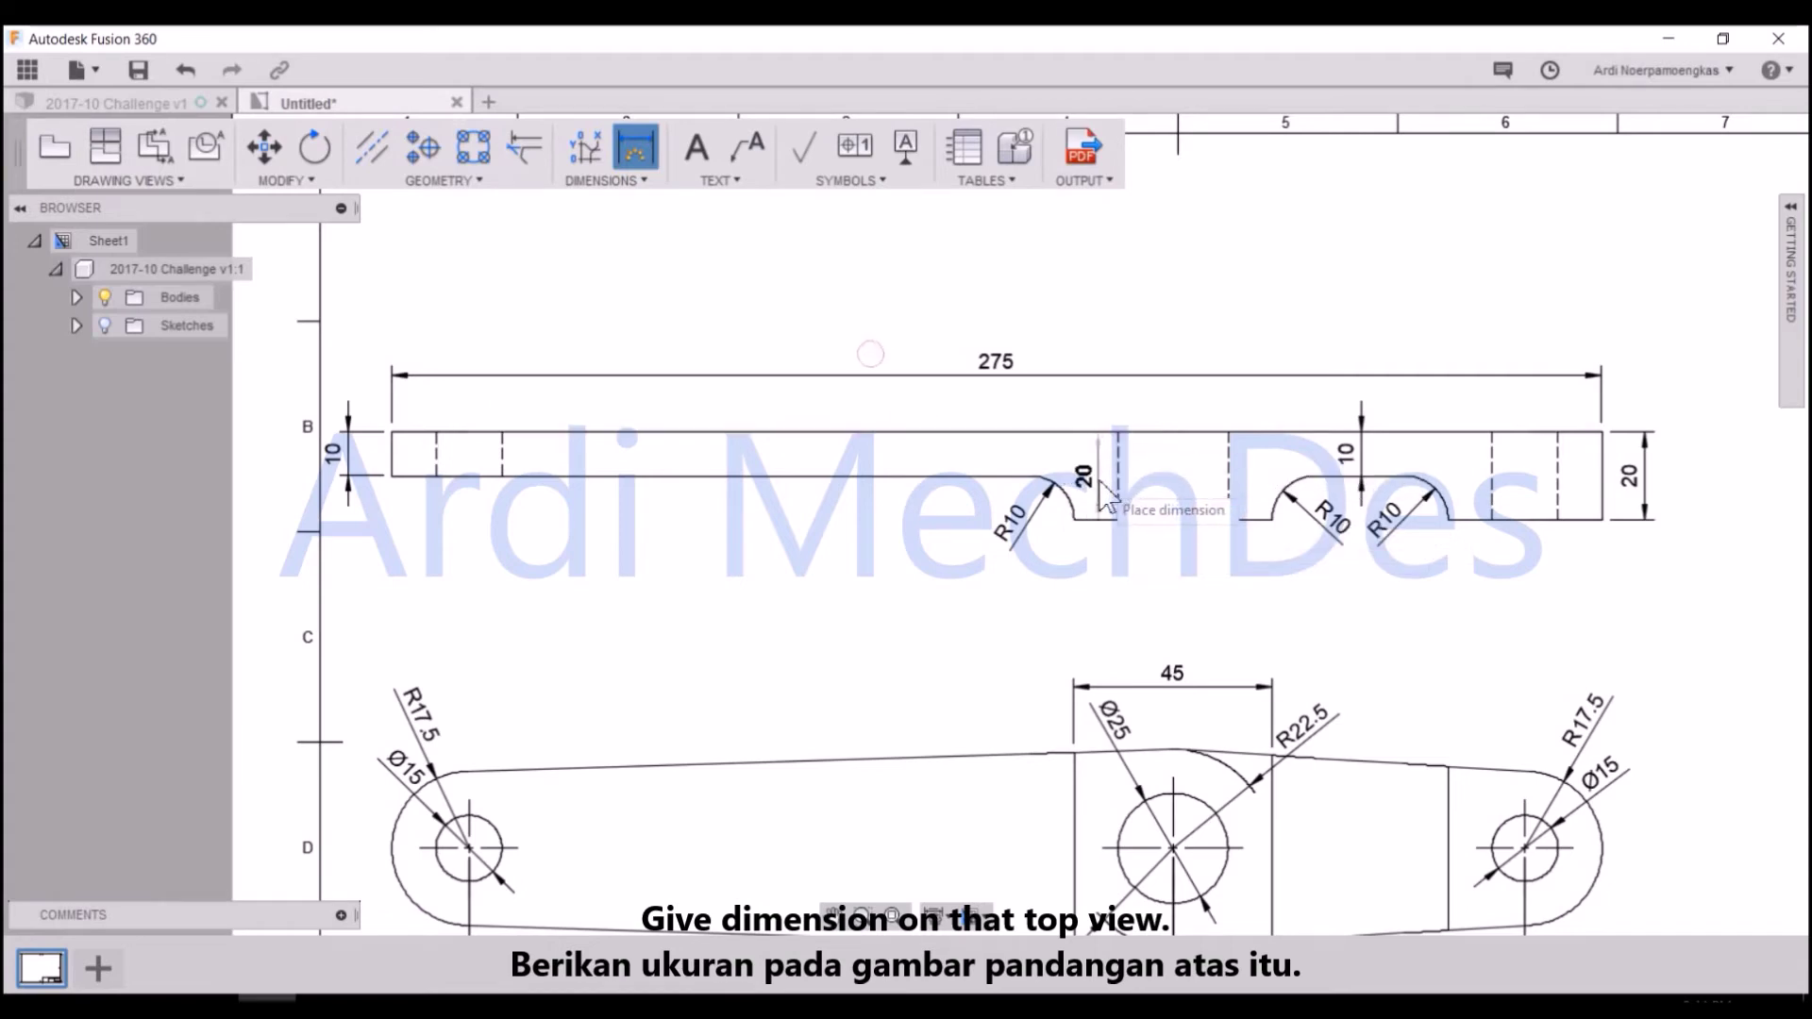
{"action": "left_click", "coordinate": [1107, 495]}
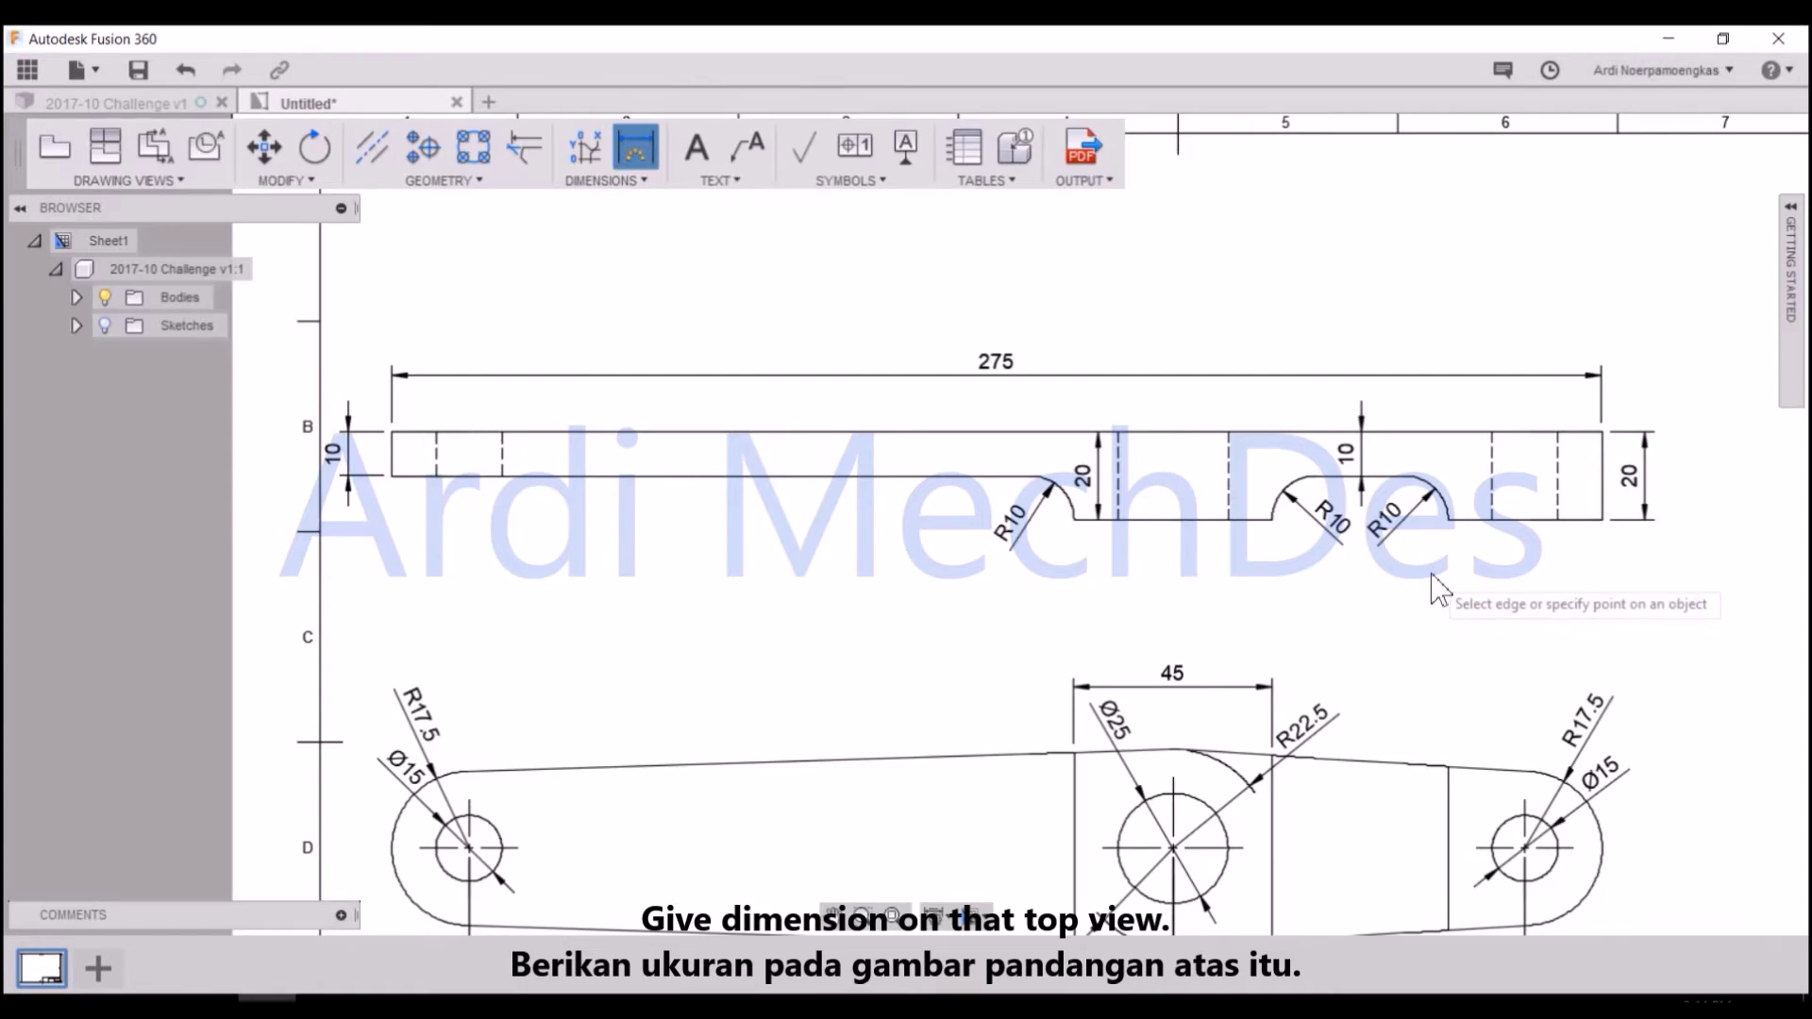
- Exit Dimension, move the front view slightly lower and the top view down
{"action": "scroll", "coordinate": [1430, 675], "scroll_direction": "down", "scroll_amount": 3}
{"action": "scroll", "coordinate": [1421, 661], "scroll_direction": "up", "scroll_amount": 1}
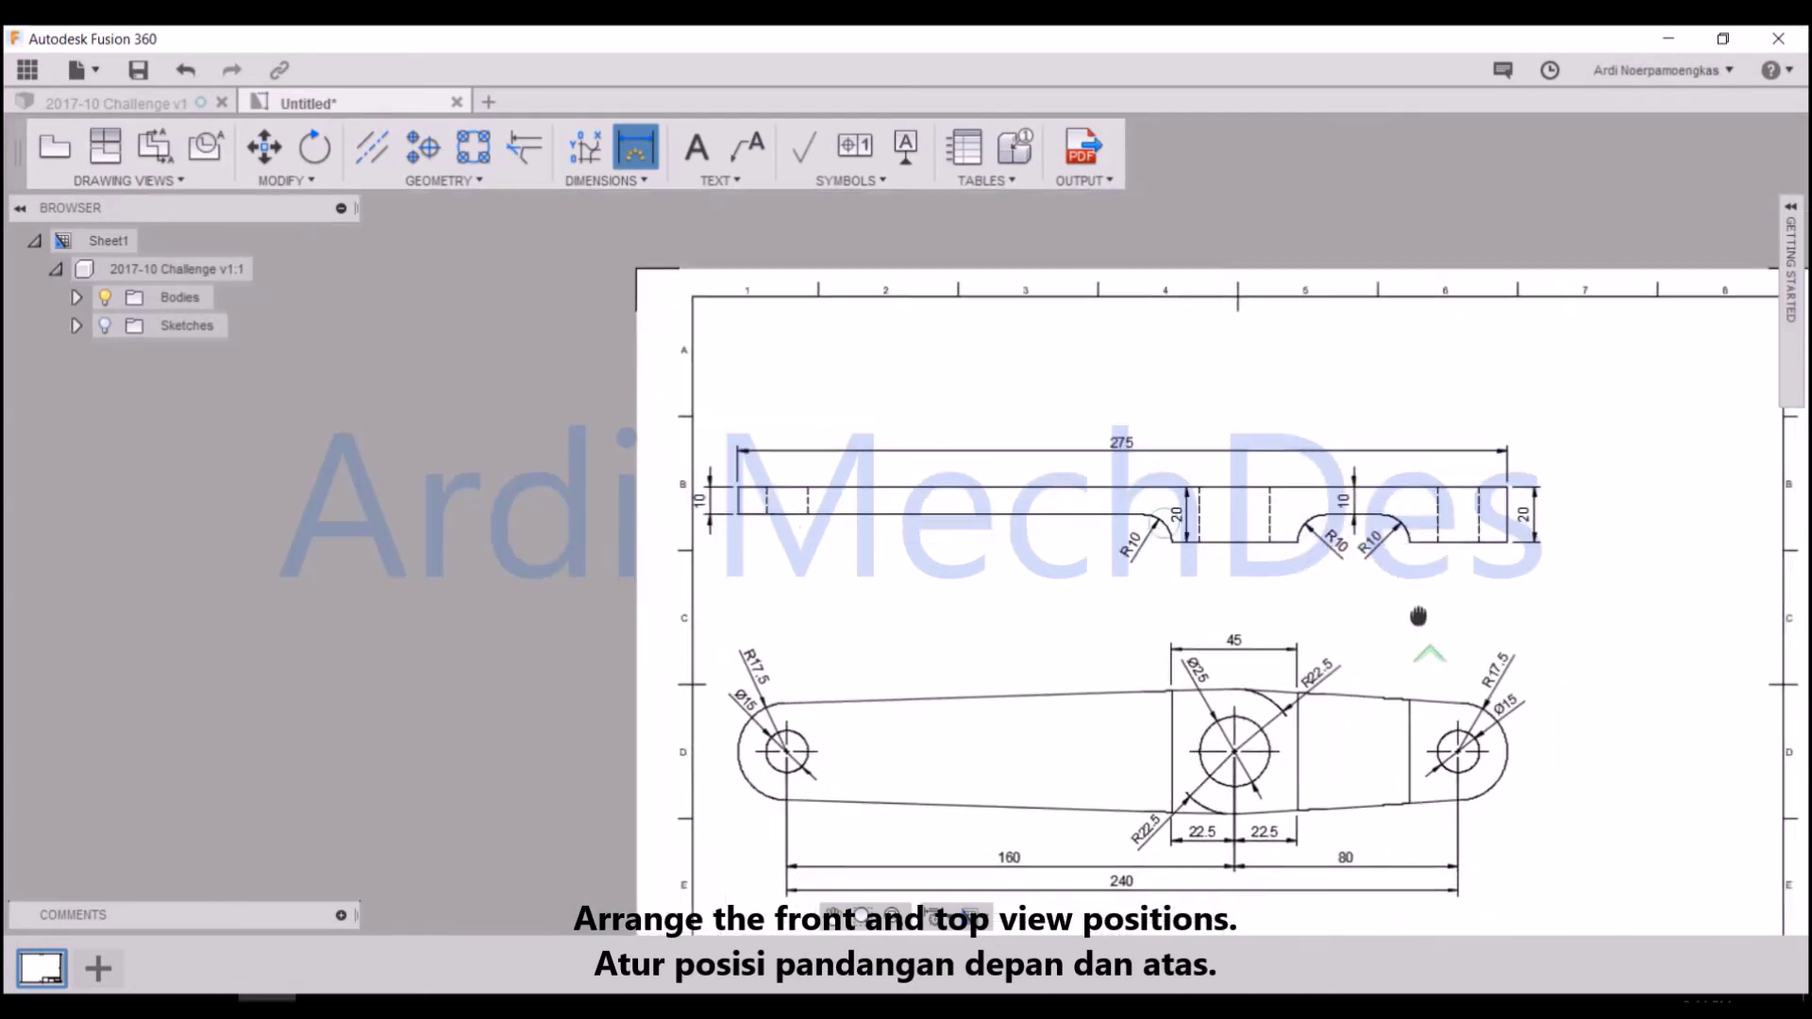
{"action": "mouse_move", "coordinate": [1415, 614]}
{"action": "middle_mouse_down"}
{"action": "mouse_move", "coordinate": [1297, 524]}
{"action": "mouse_move", "coordinate": [1201, 644]}
{"action": "middle_mouse_up"}
{"action": "key", "text": "Escape"}
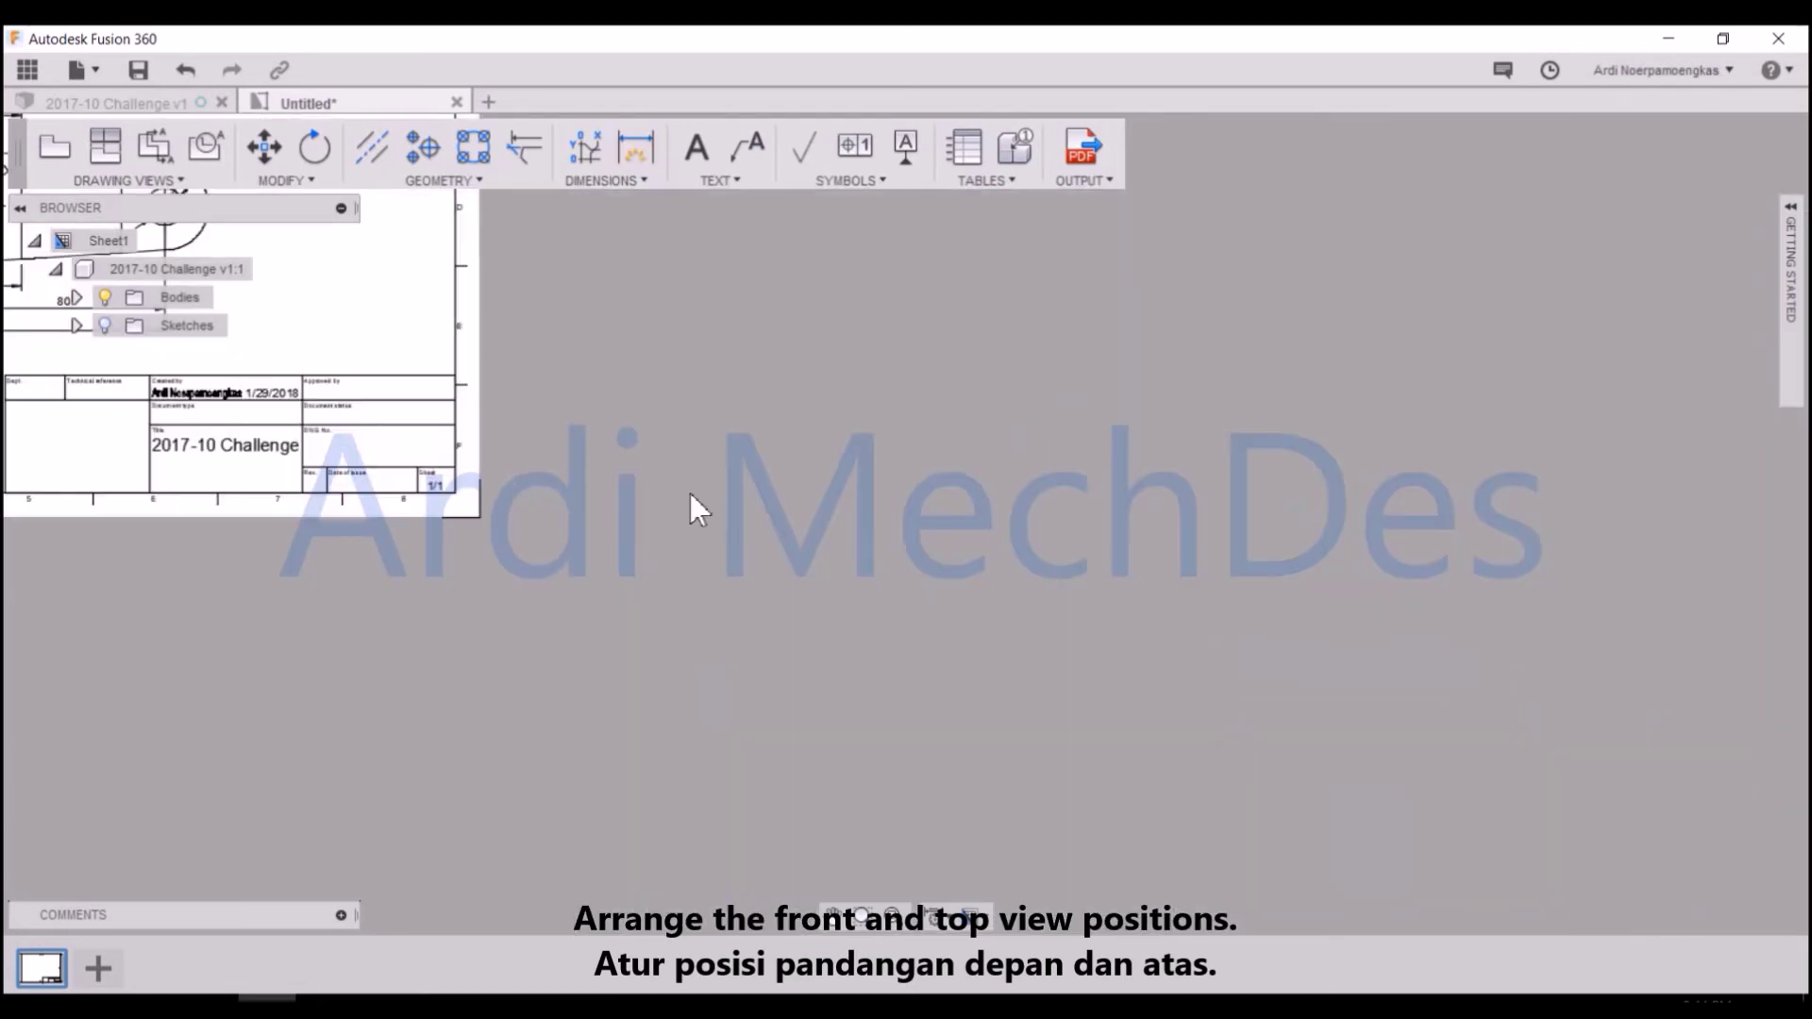
{"action": "middle_click_drag", "start_coordinate": [526, 388], "coordinate": [1355, 748]}
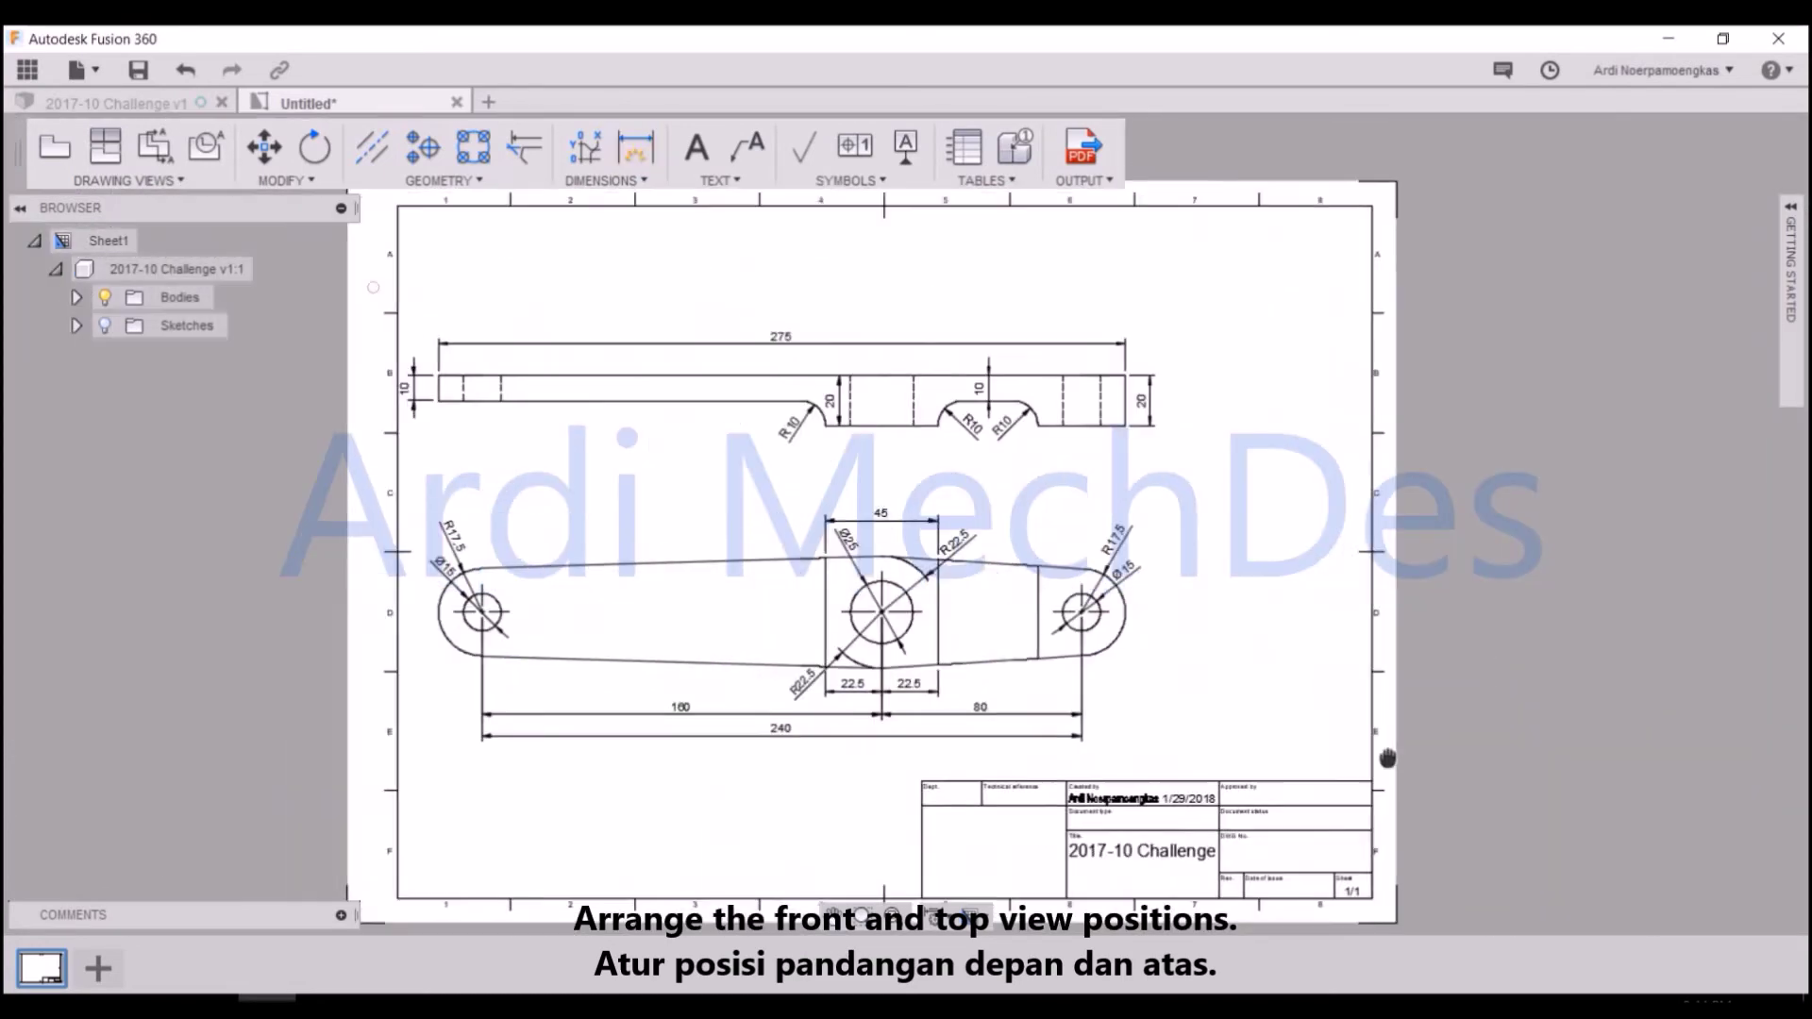
{"action": "middle_click_drag", "start_coordinate": [855, 582], "coordinate": [841, 513]}
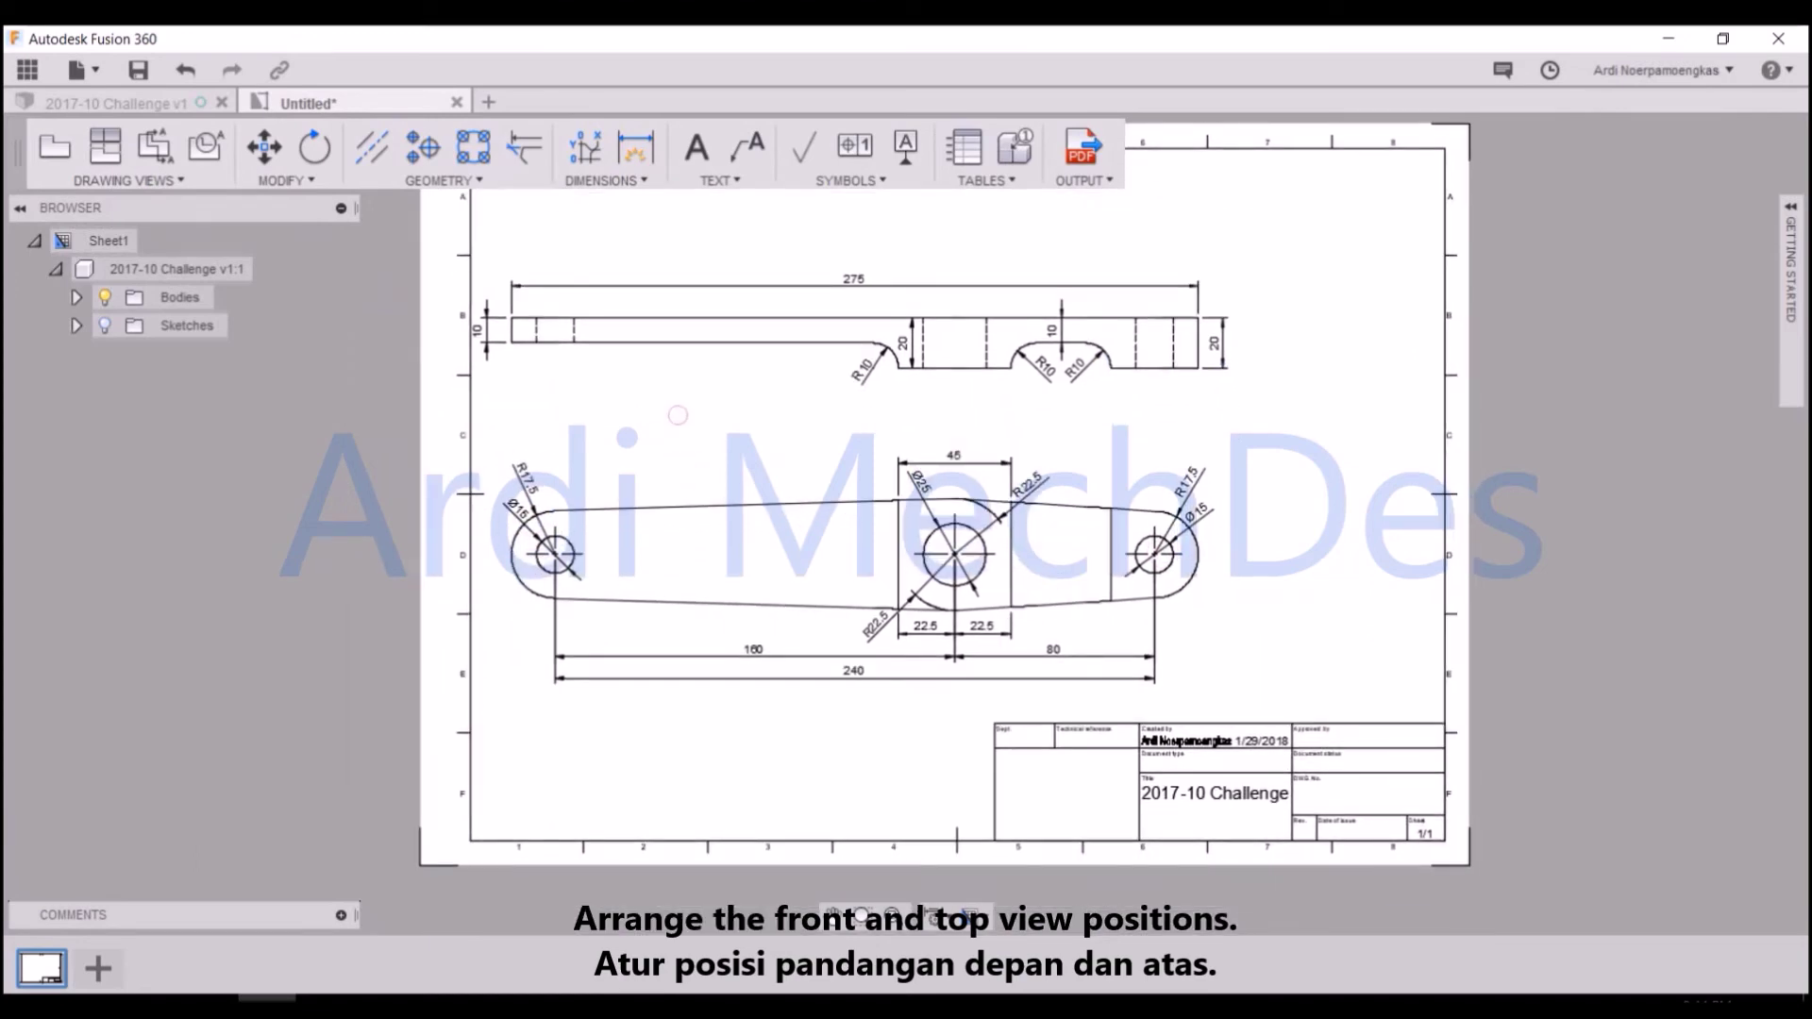
{"action": "left_click_drag", "start_coordinate": [855, 554], "coordinate": [855, 578]}
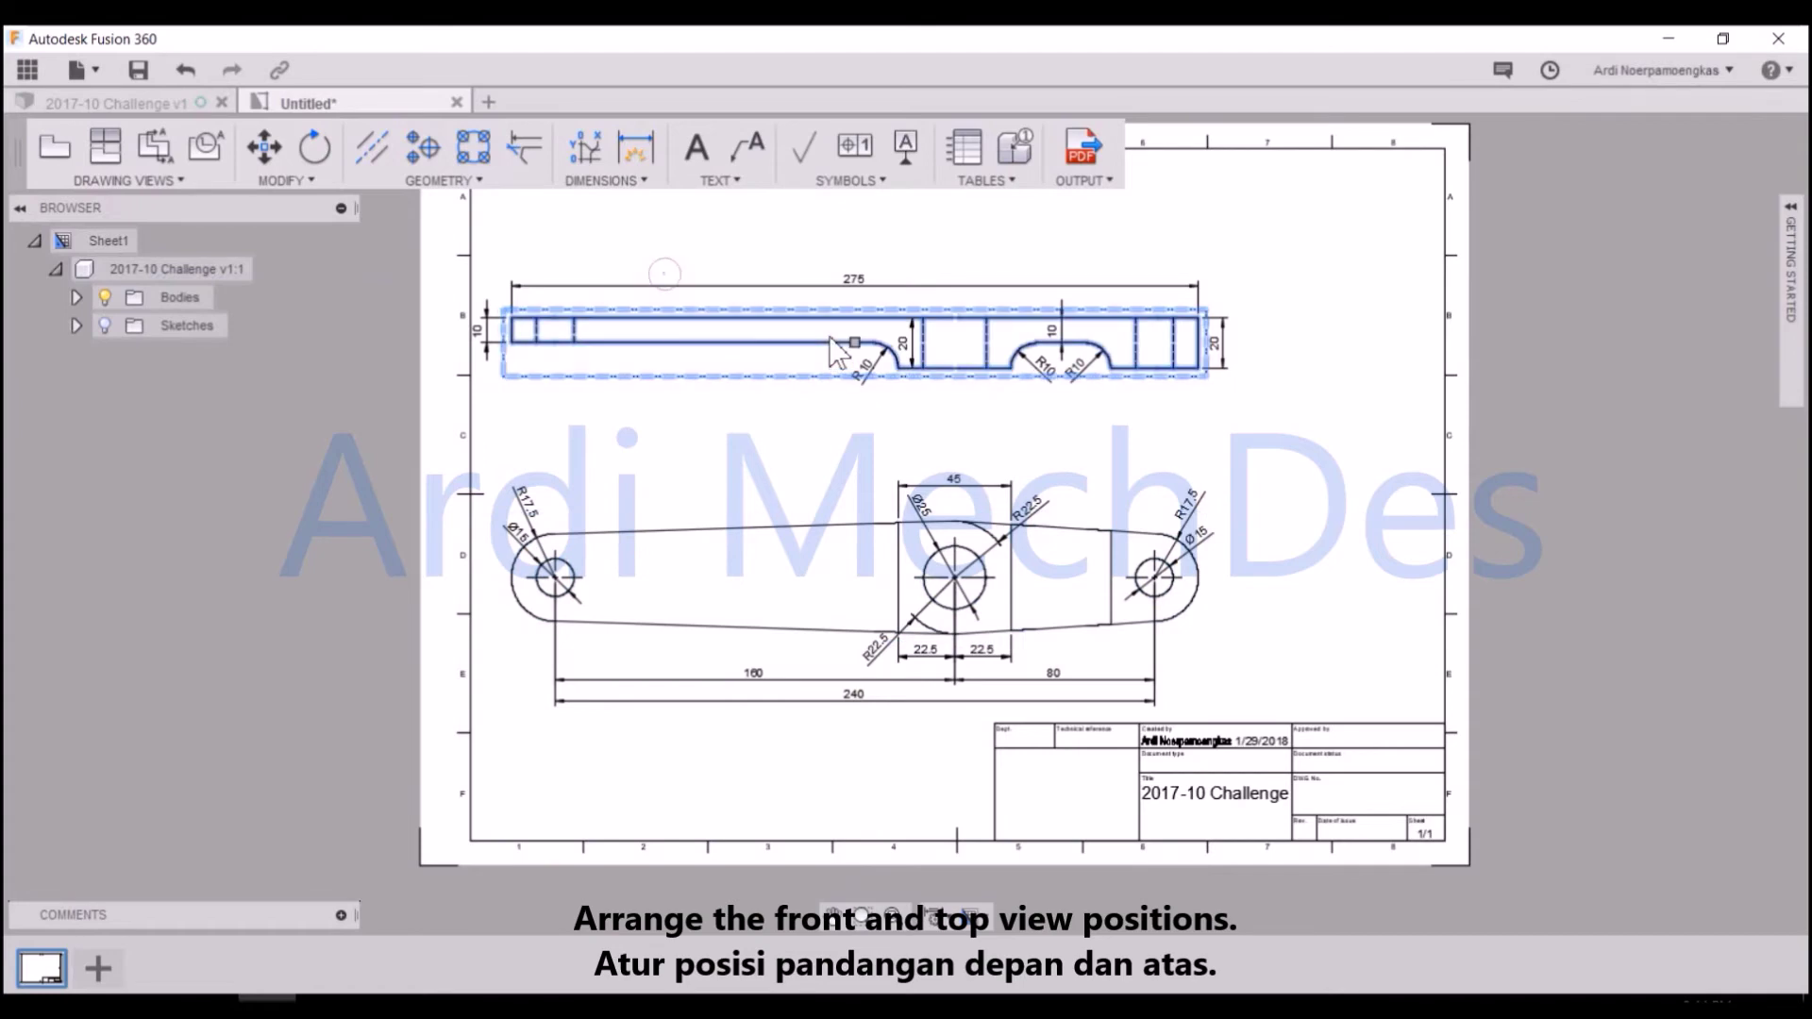
{"action": "left_click_drag", "start_coordinate": [855, 351], "coordinate": [857, 441]}
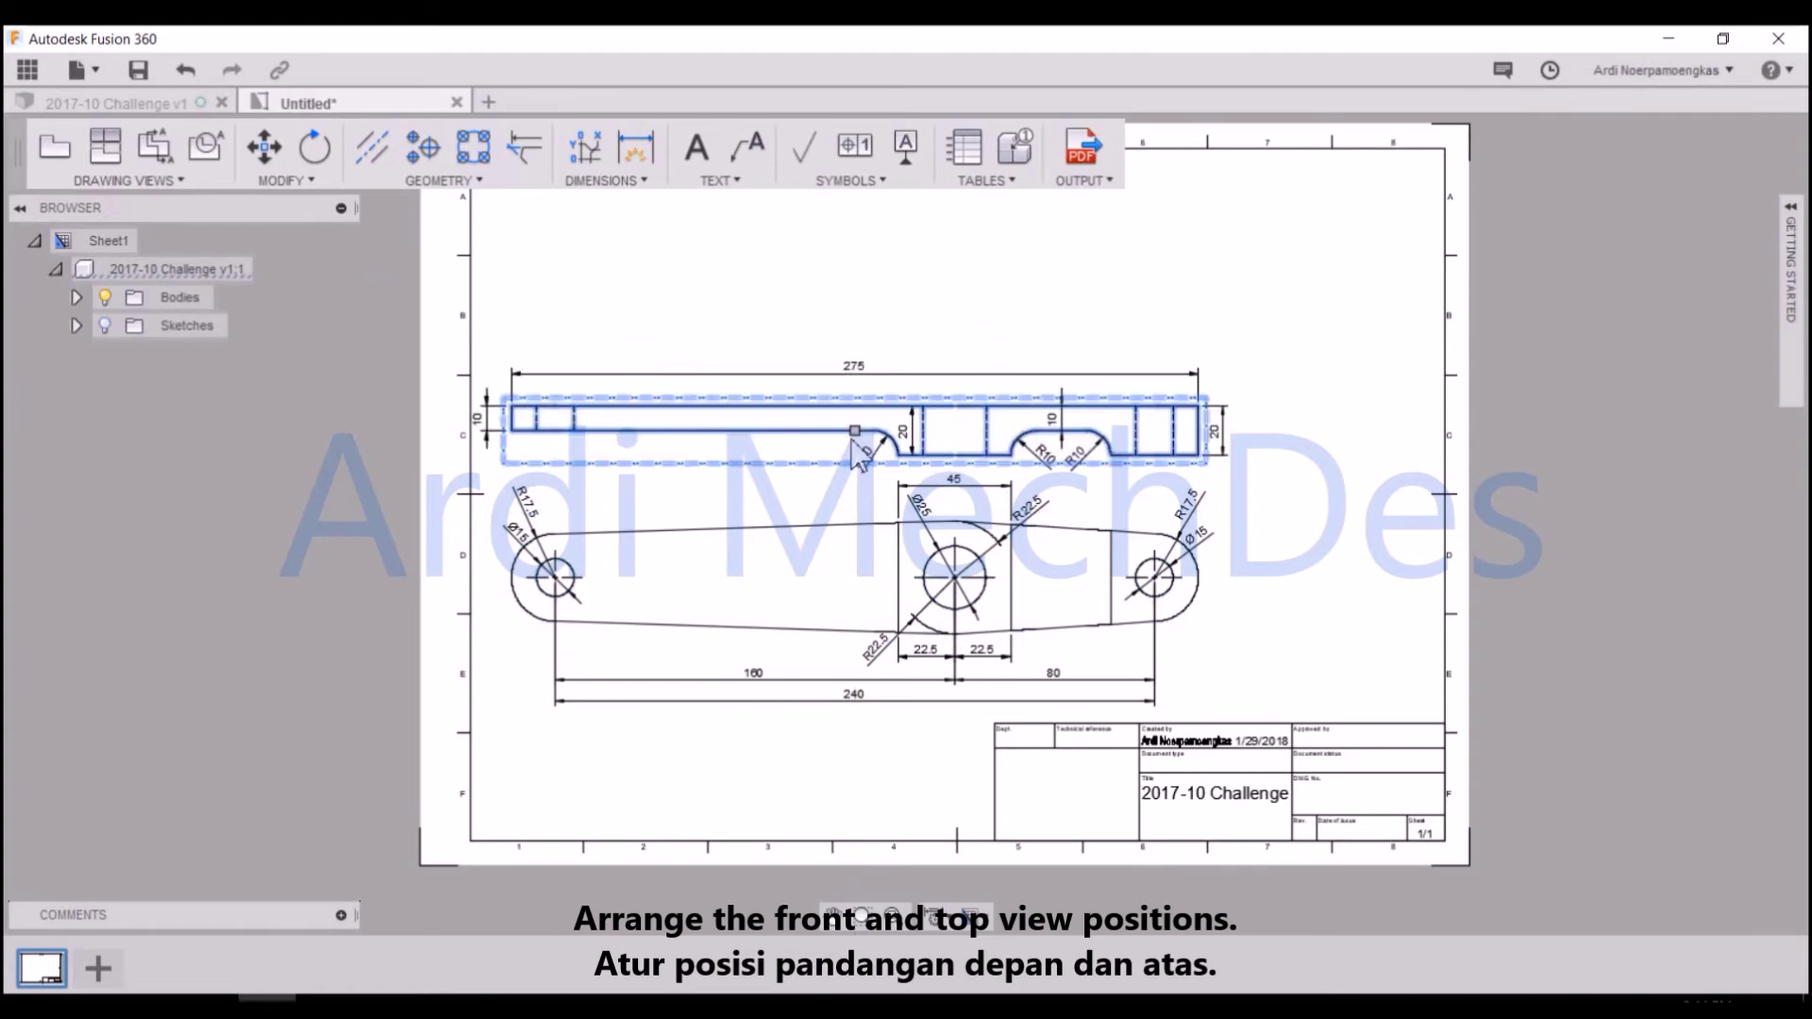
- Fine-tune the front and top view positions so they sit neatly stacked
{"action": "scroll", "coordinate": [859, 665], "scroll_direction": "up", "scroll_amount": 2}
{"action": "scroll", "coordinate": [858, 642], "scroll_direction": "up", "scroll_amount": 1}
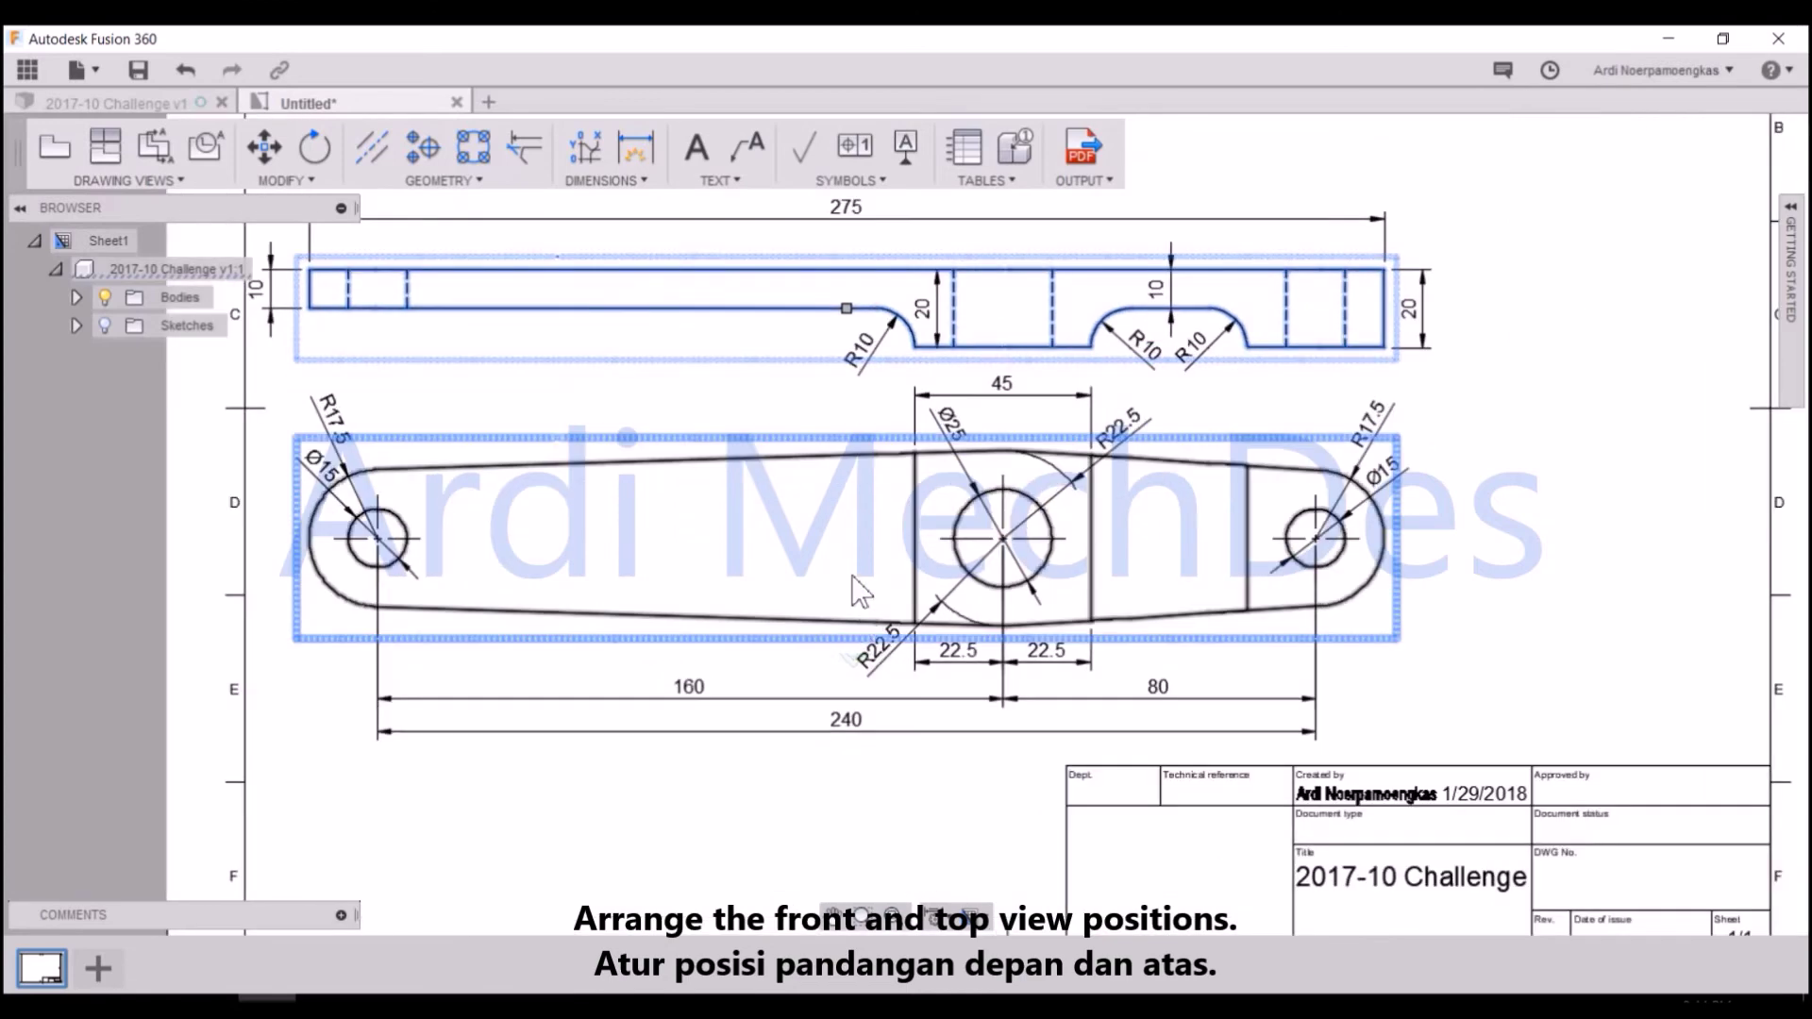
{"action": "left_click_drag", "start_coordinate": [847, 549], "coordinate": [847, 569]}
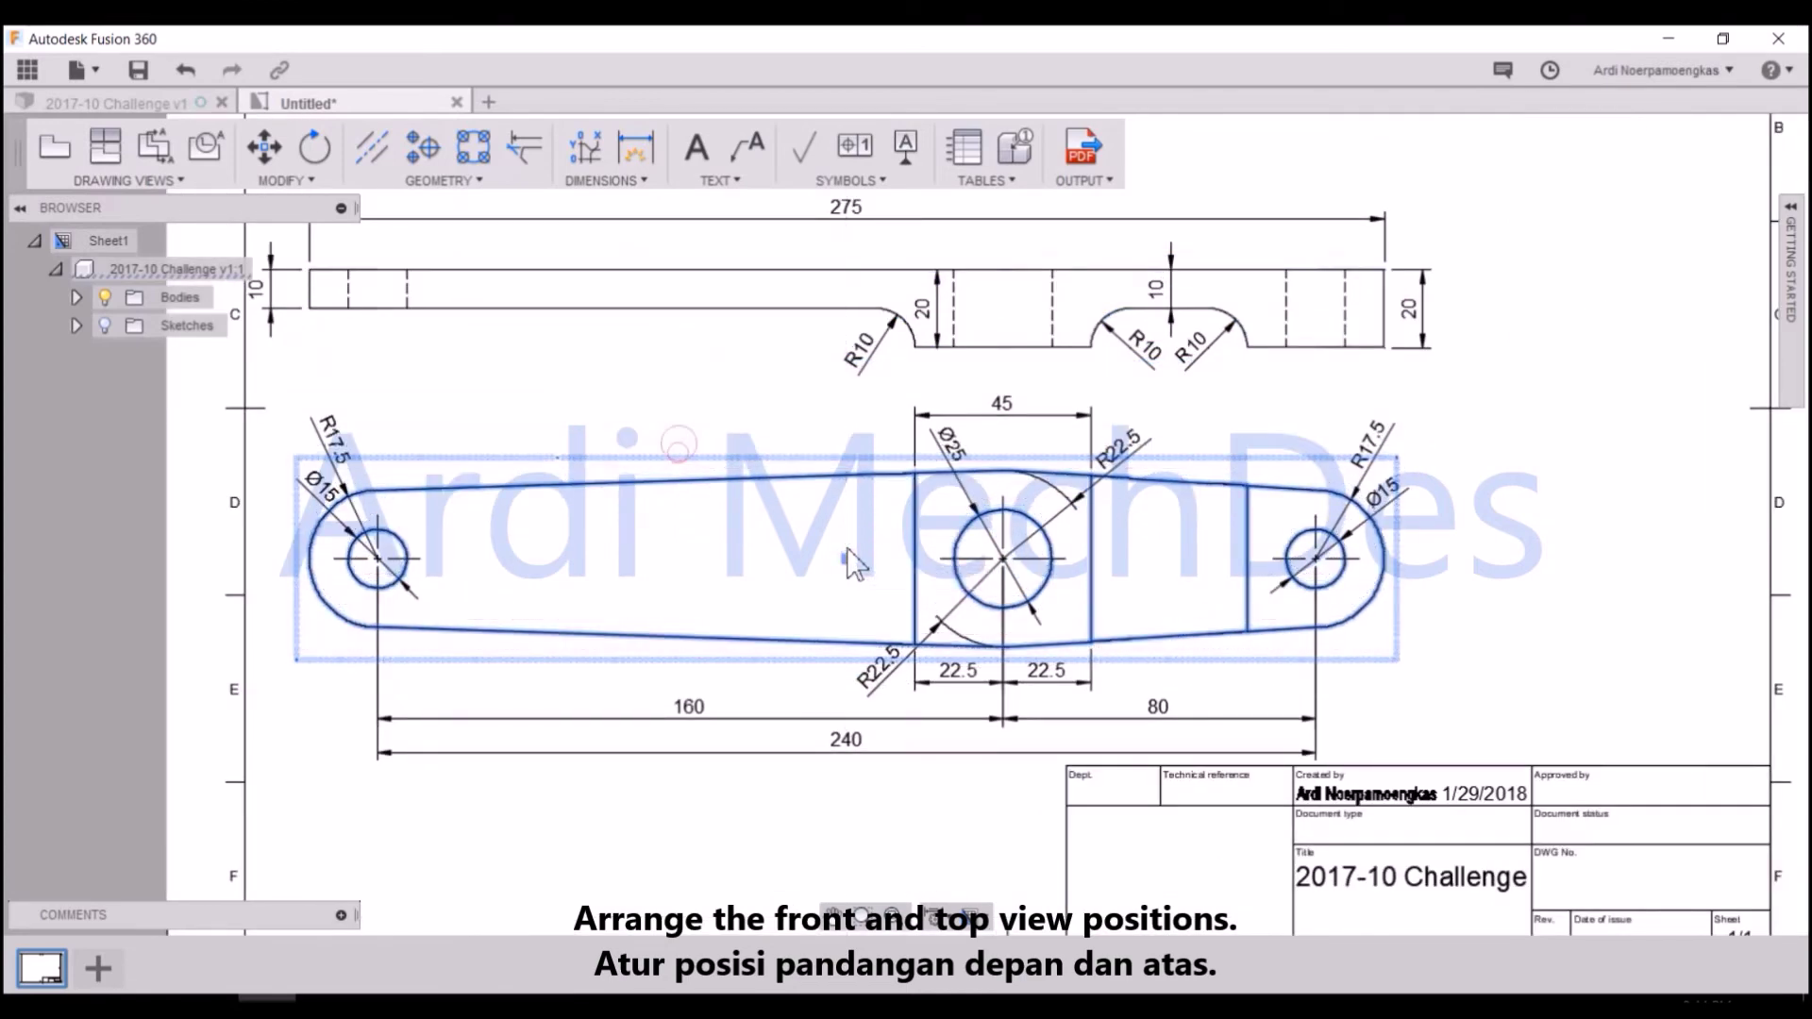
{"action": "left_click_drag", "start_coordinate": [854, 559], "coordinate": [854, 548]}
{"action": "left_click_drag", "start_coordinate": [846, 307], "coordinate": [826, 344]}
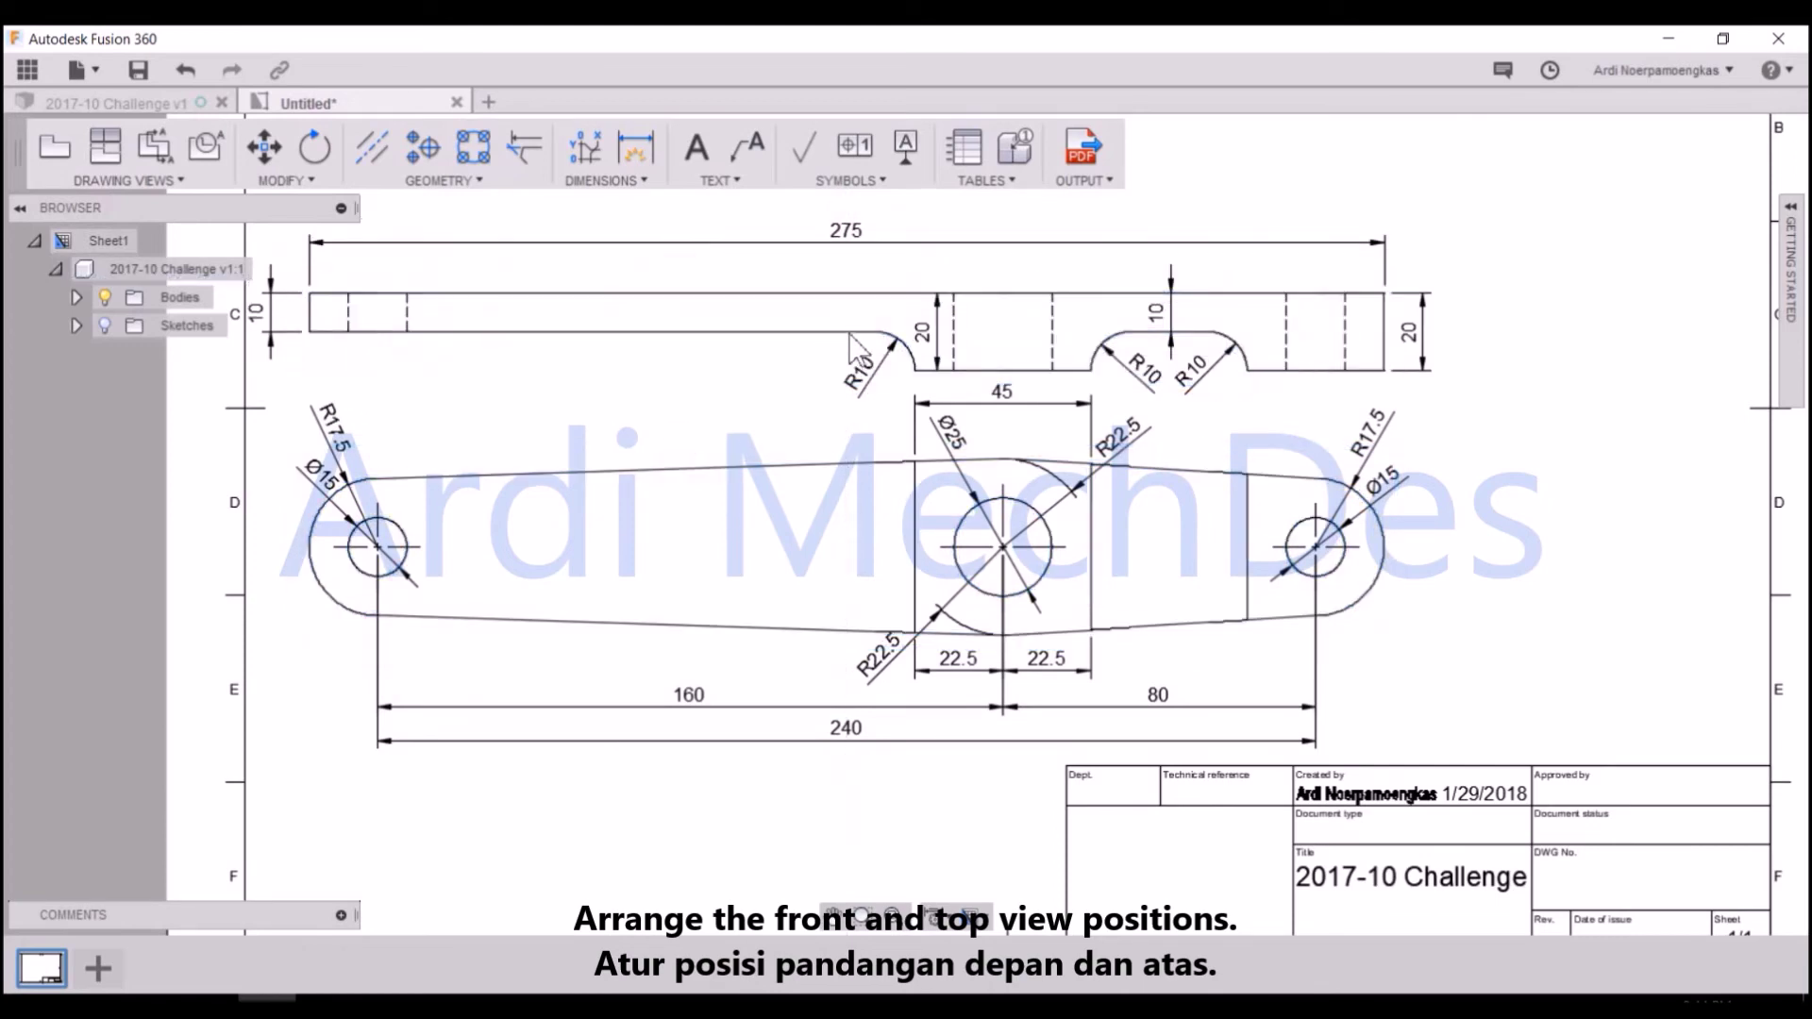
{"action": "left_click_drag", "start_coordinate": [849, 334], "coordinate": [838, 334]}
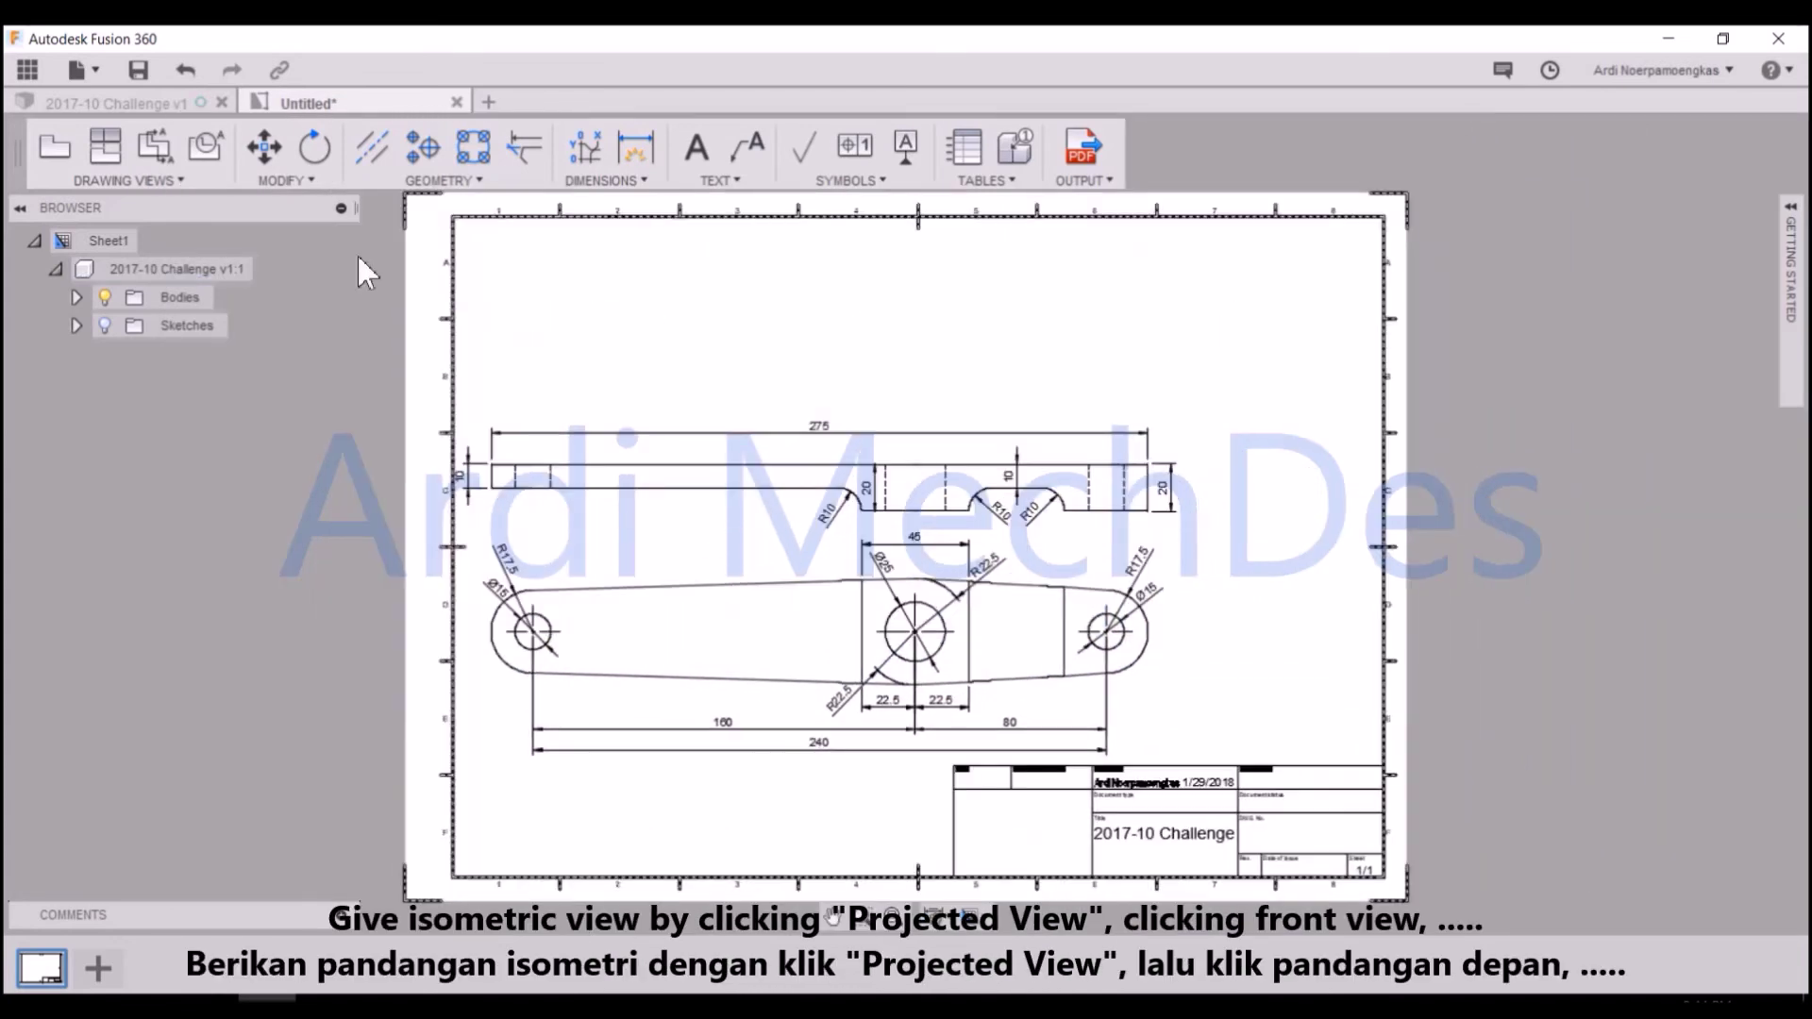
- Project an isometric view from the front view into the sheet's top-right corner
{"action": "left_click", "coordinate": [105, 146]}
{"action": "left_click", "coordinate": [854, 651]}
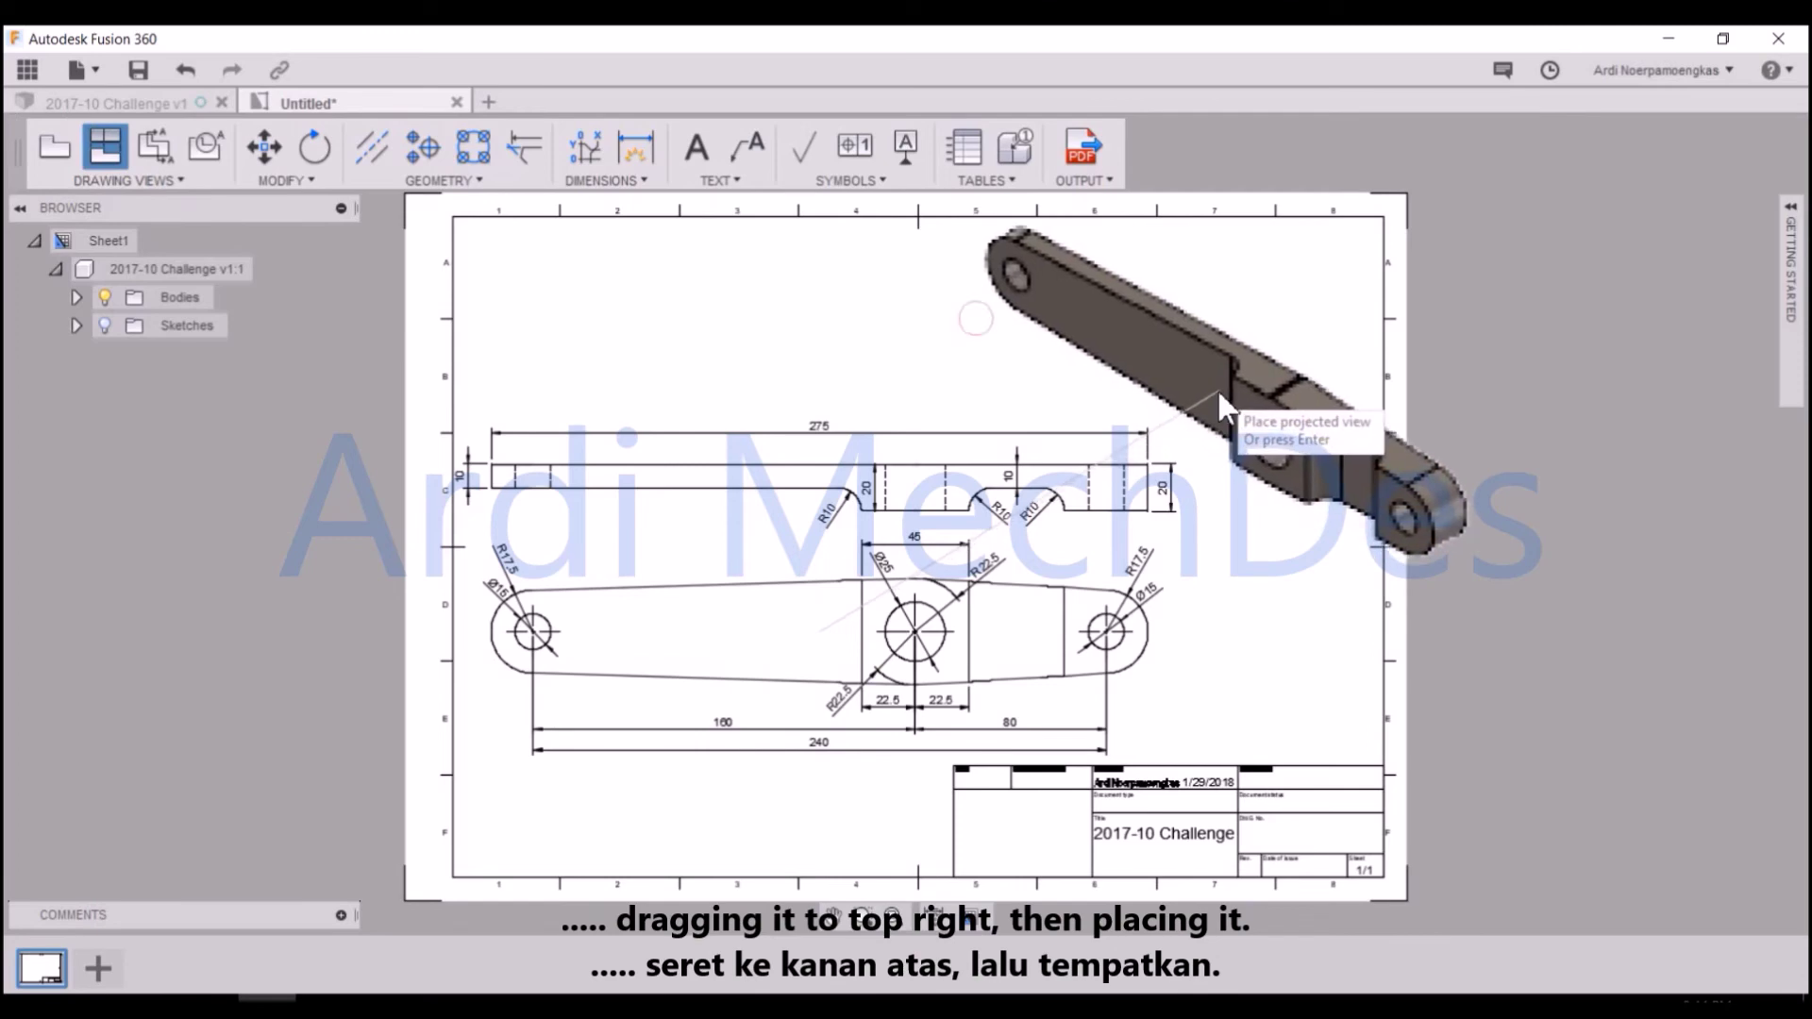
{"action": "left_click", "coordinate": [1280, 396]}
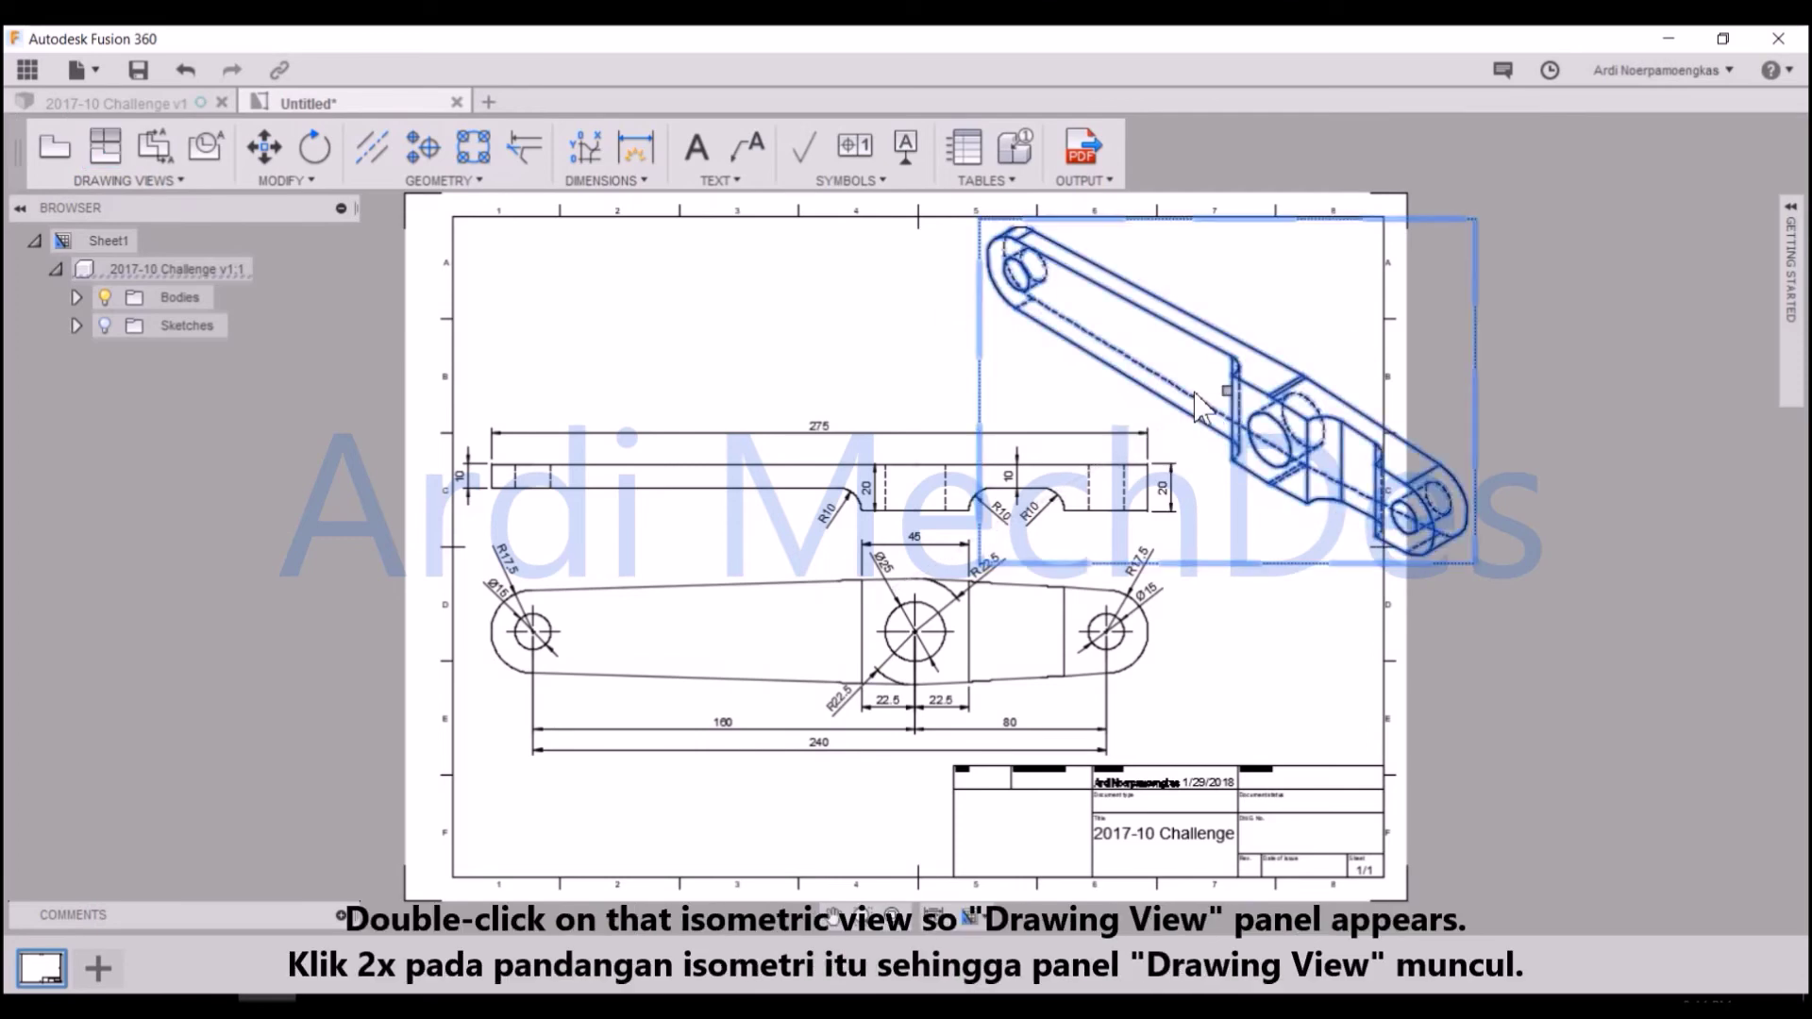
- Set the isometric view's scale to 9:10
{"action": "double_click", "coordinate": [1278, 305]}
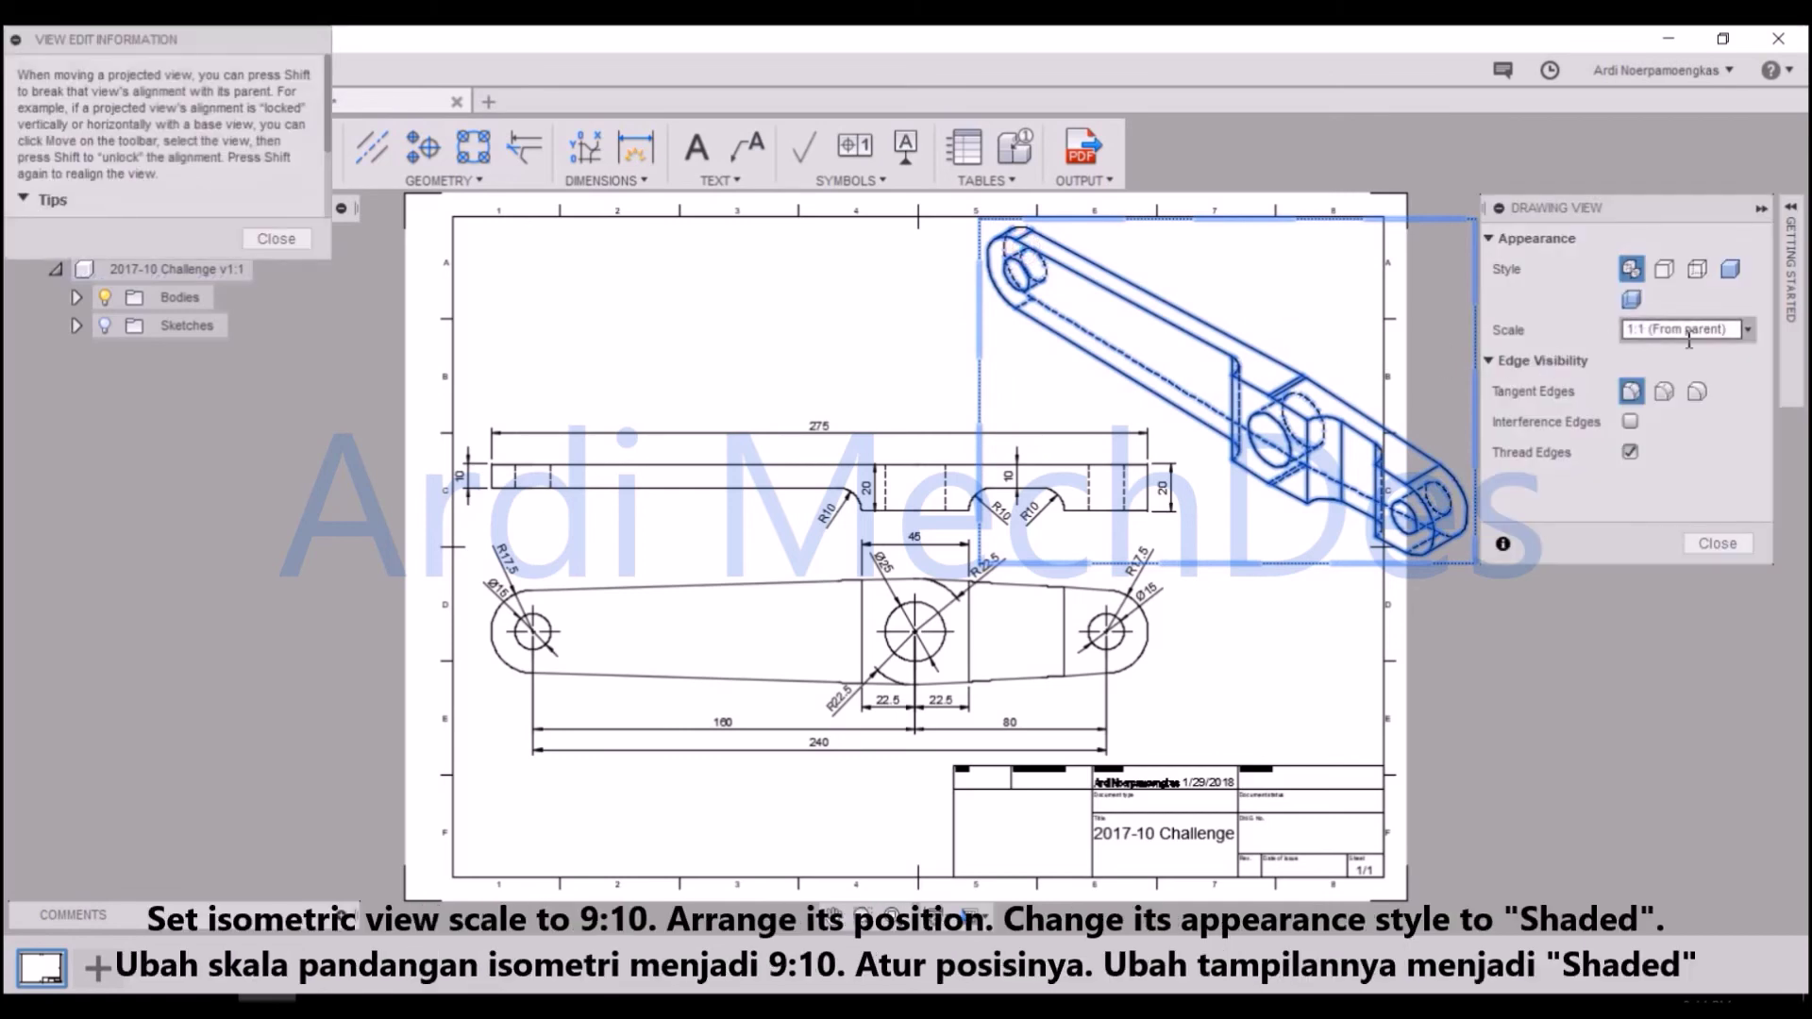
{"action": "left_click", "coordinate": [1748, 327]}
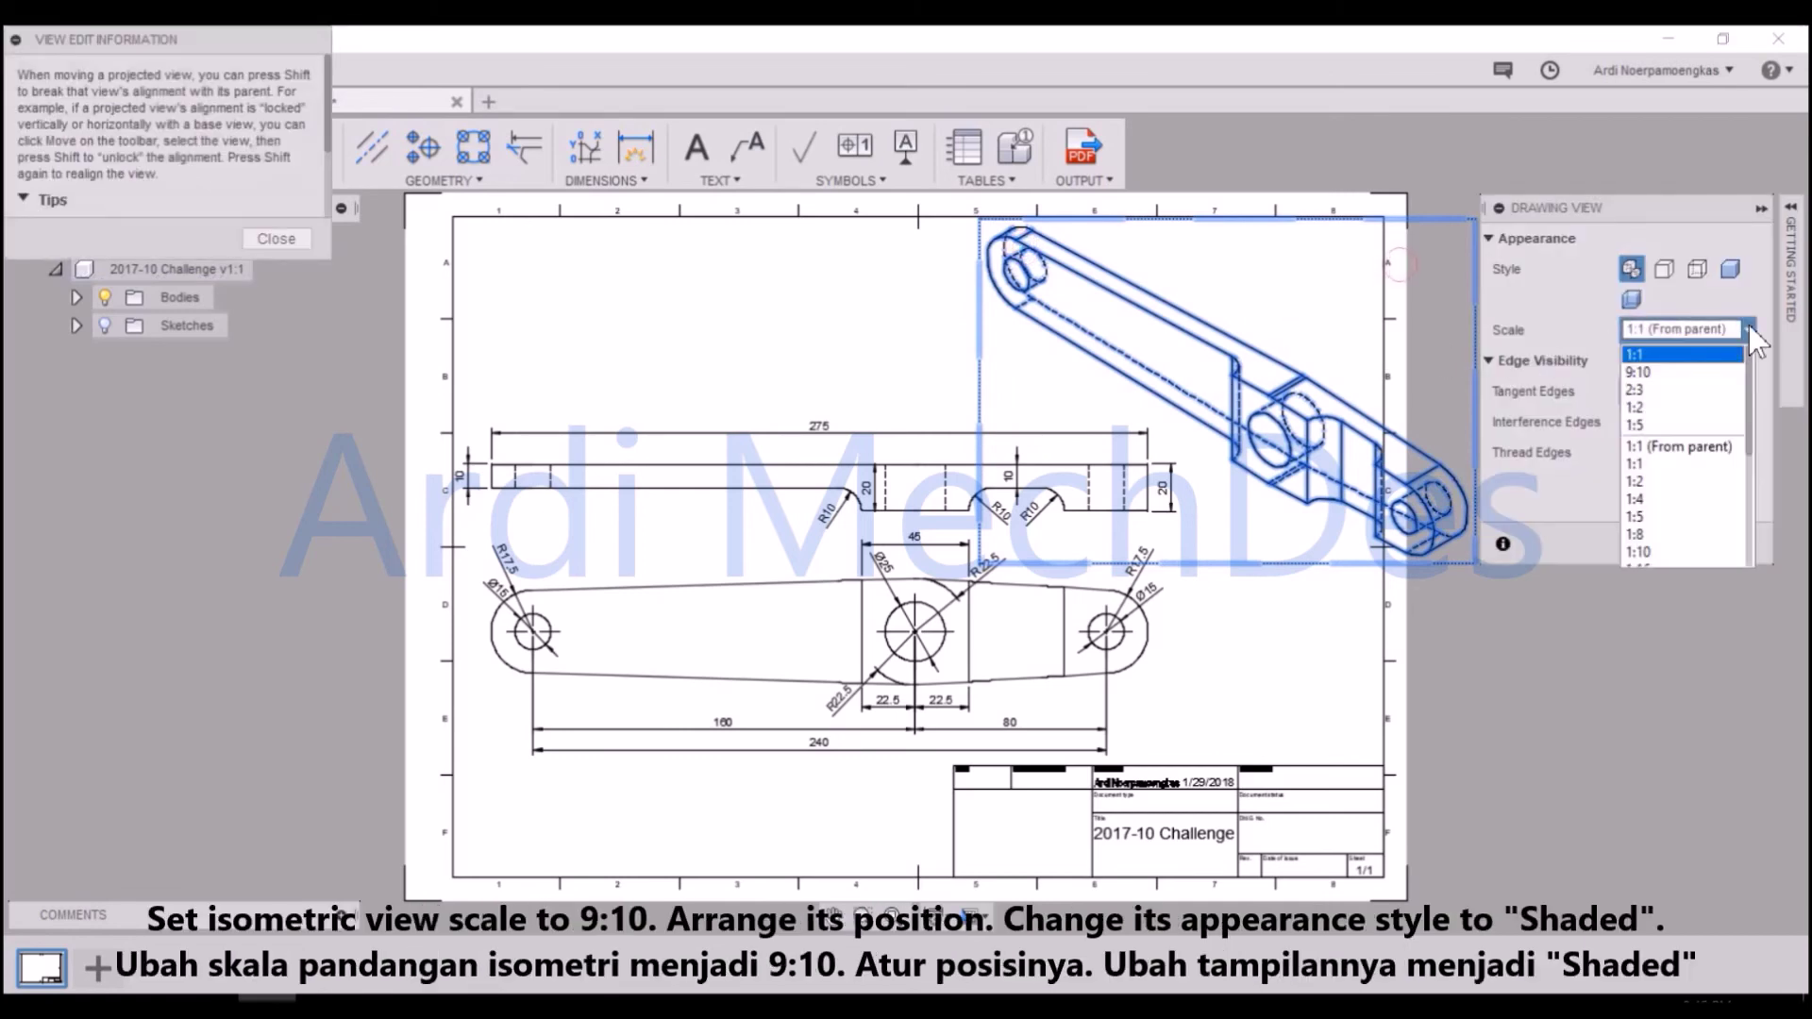
{"action": "left_click", "coordinate": [1716, 372]}
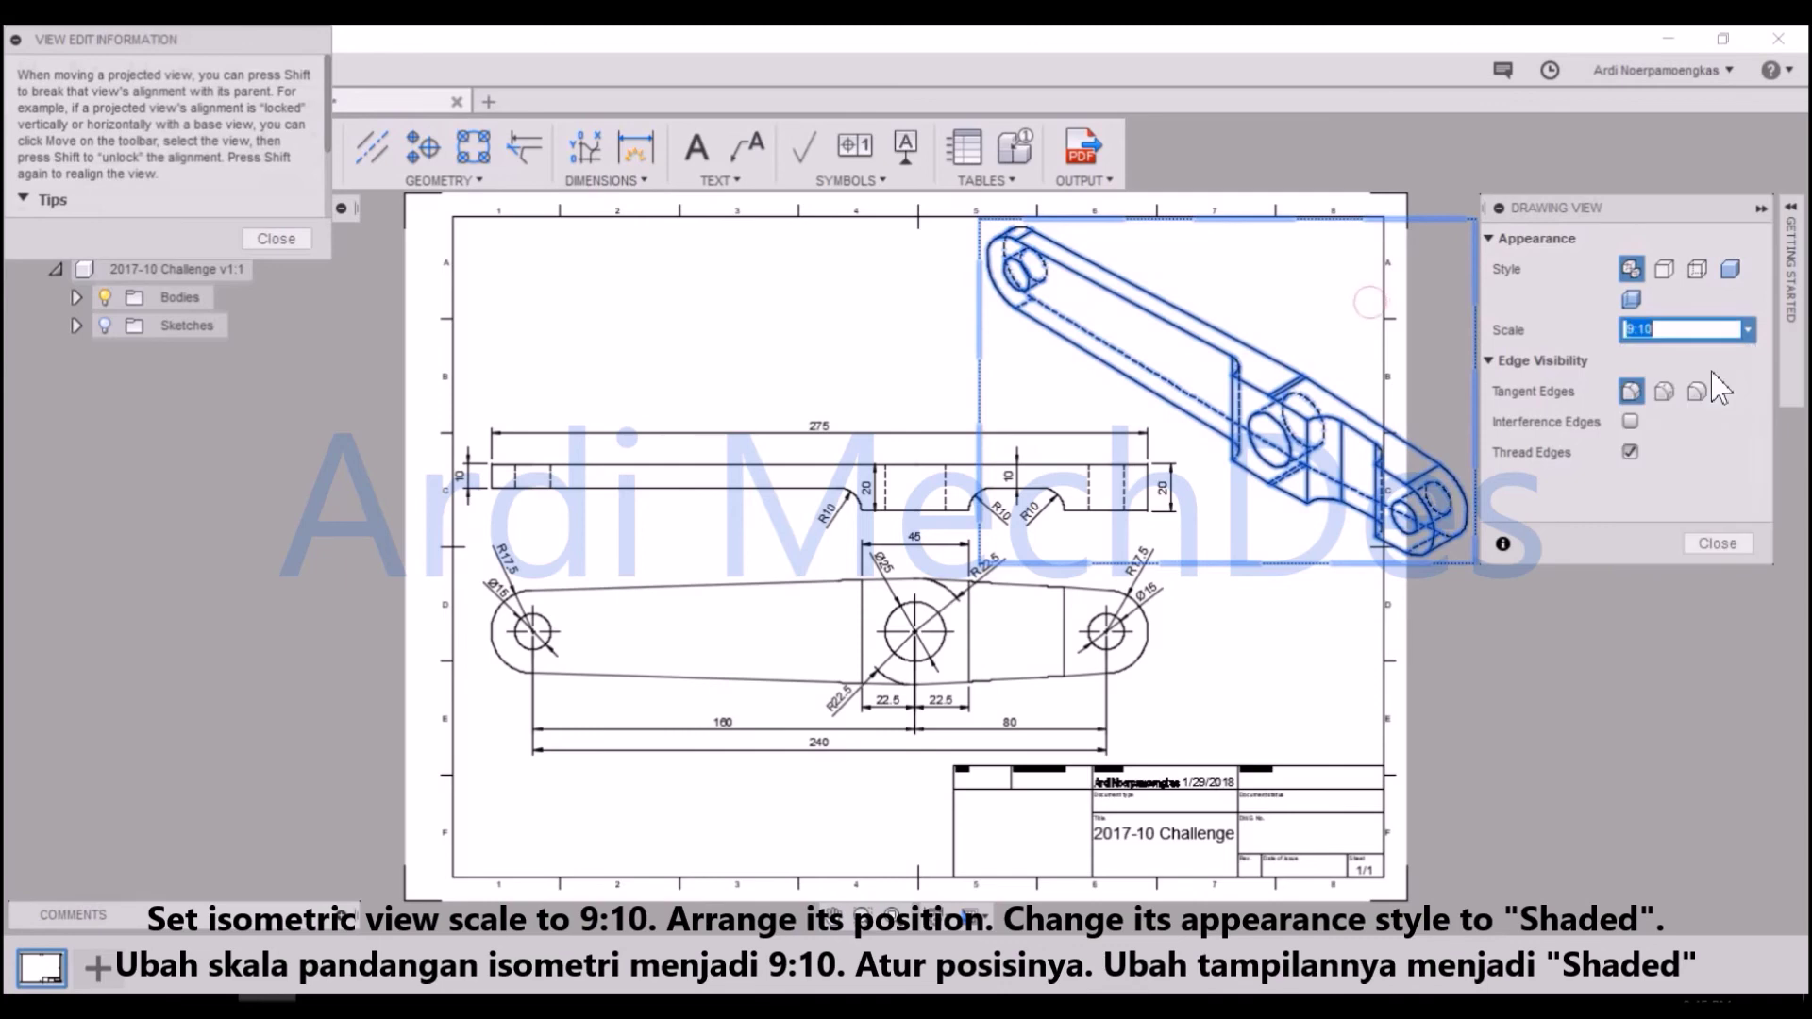
{"action": "left_click", "coordinate": [1699, 539]}
- Switch the isometric view to Shaded style, keeping it at the top right
{"action": "left_click", "coordinate": [1271, 517]}
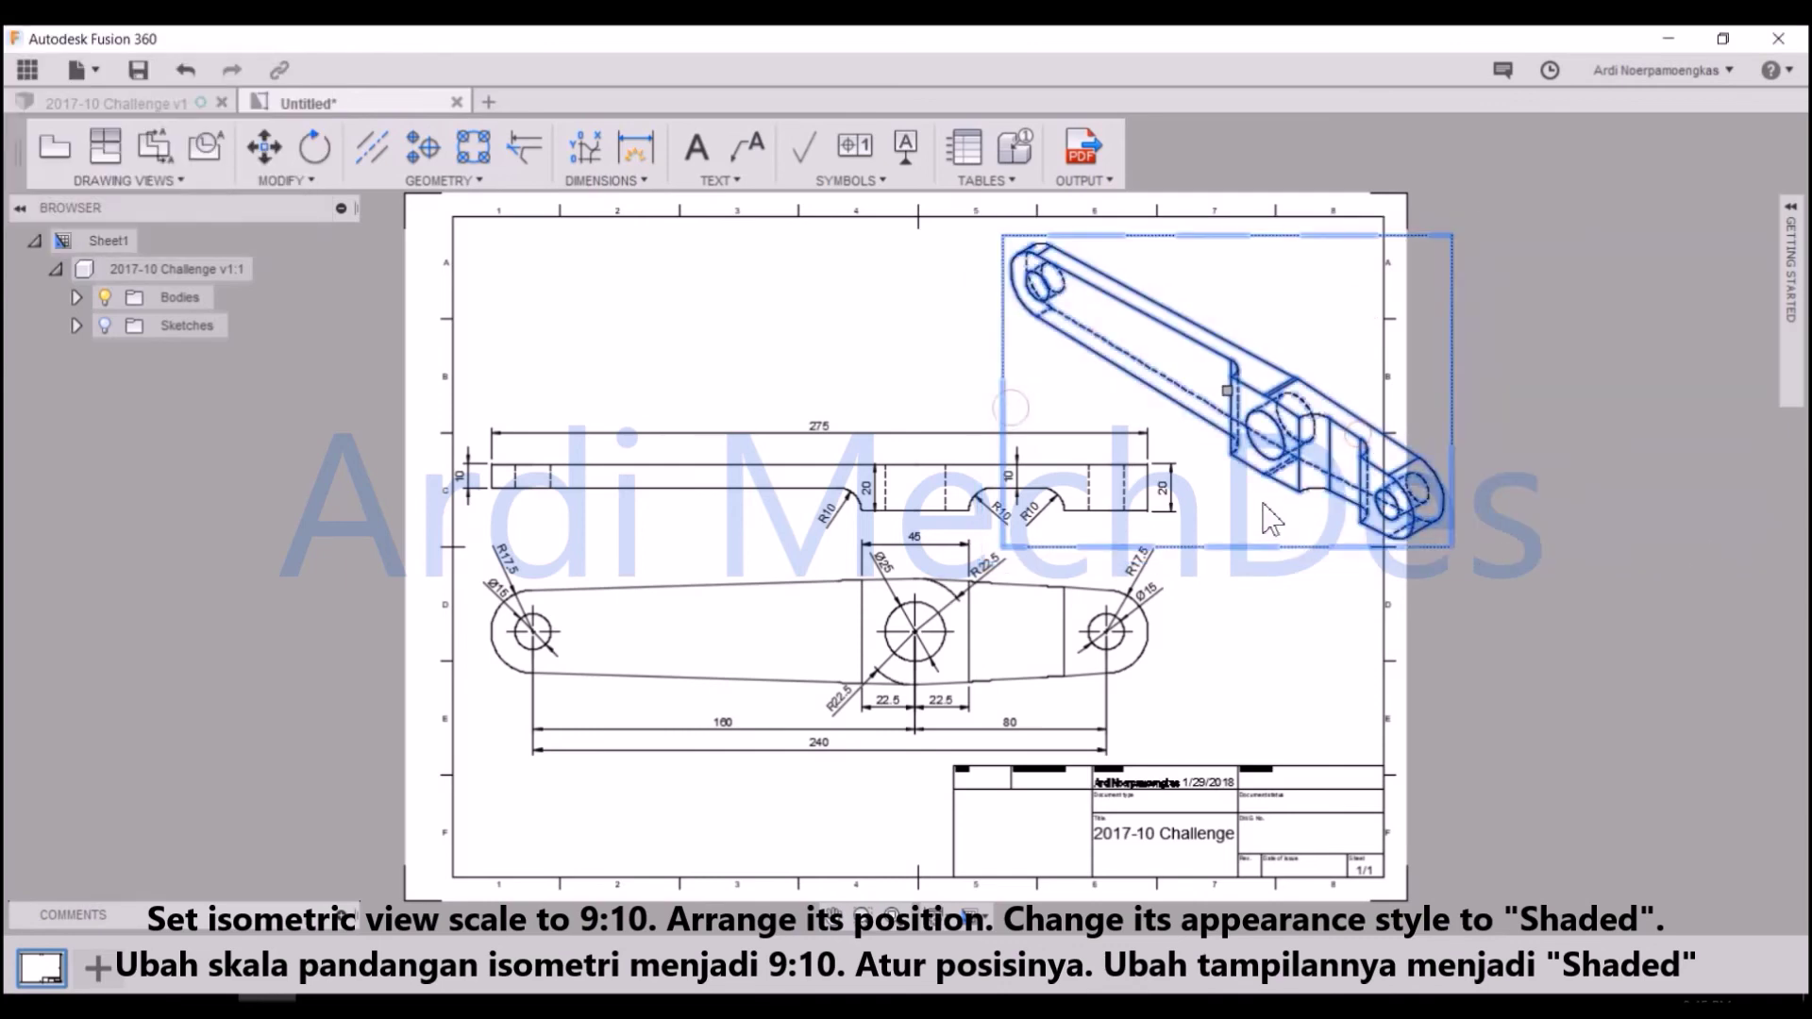
{"action": "left_click_drag", "start_coordinate": [1269, 391], "coordinate": [1165, 388]}
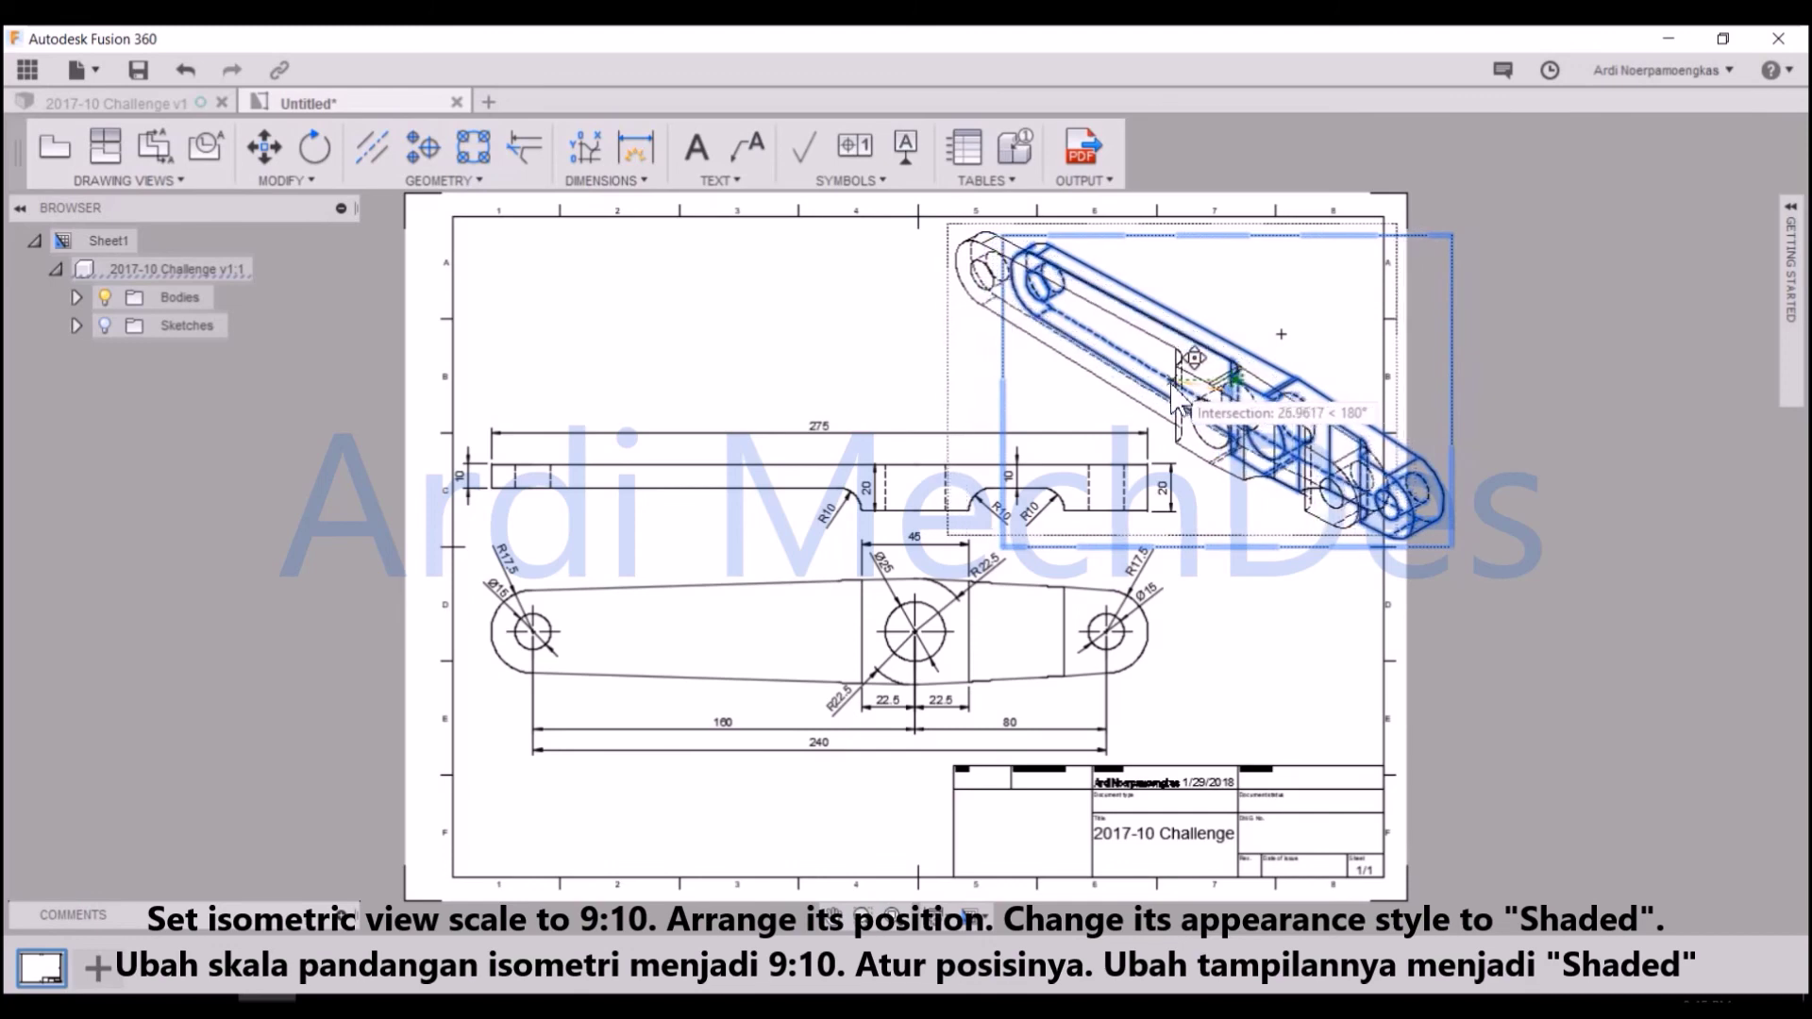
{"action": "key", "text": "Escape"}
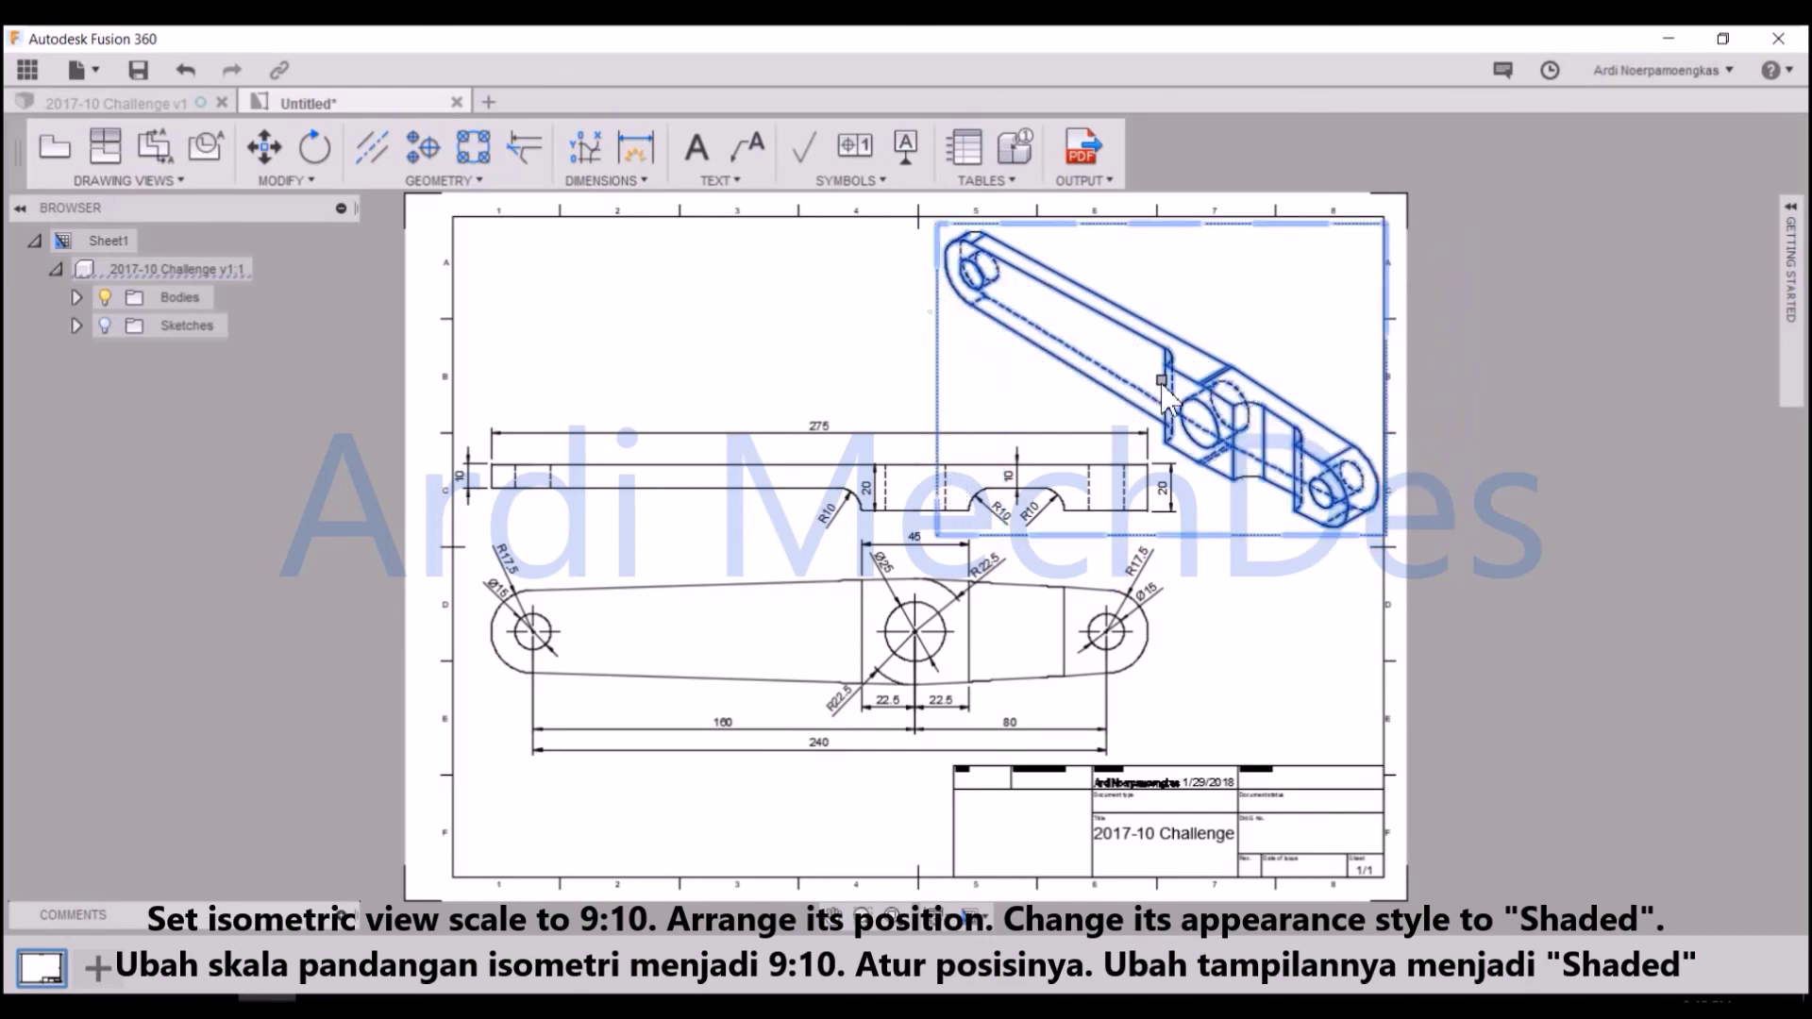
{"action": "left_click", "coordinate": [1549, 395]}
{"action": "double_click", "coordinate": [1314, 344]}
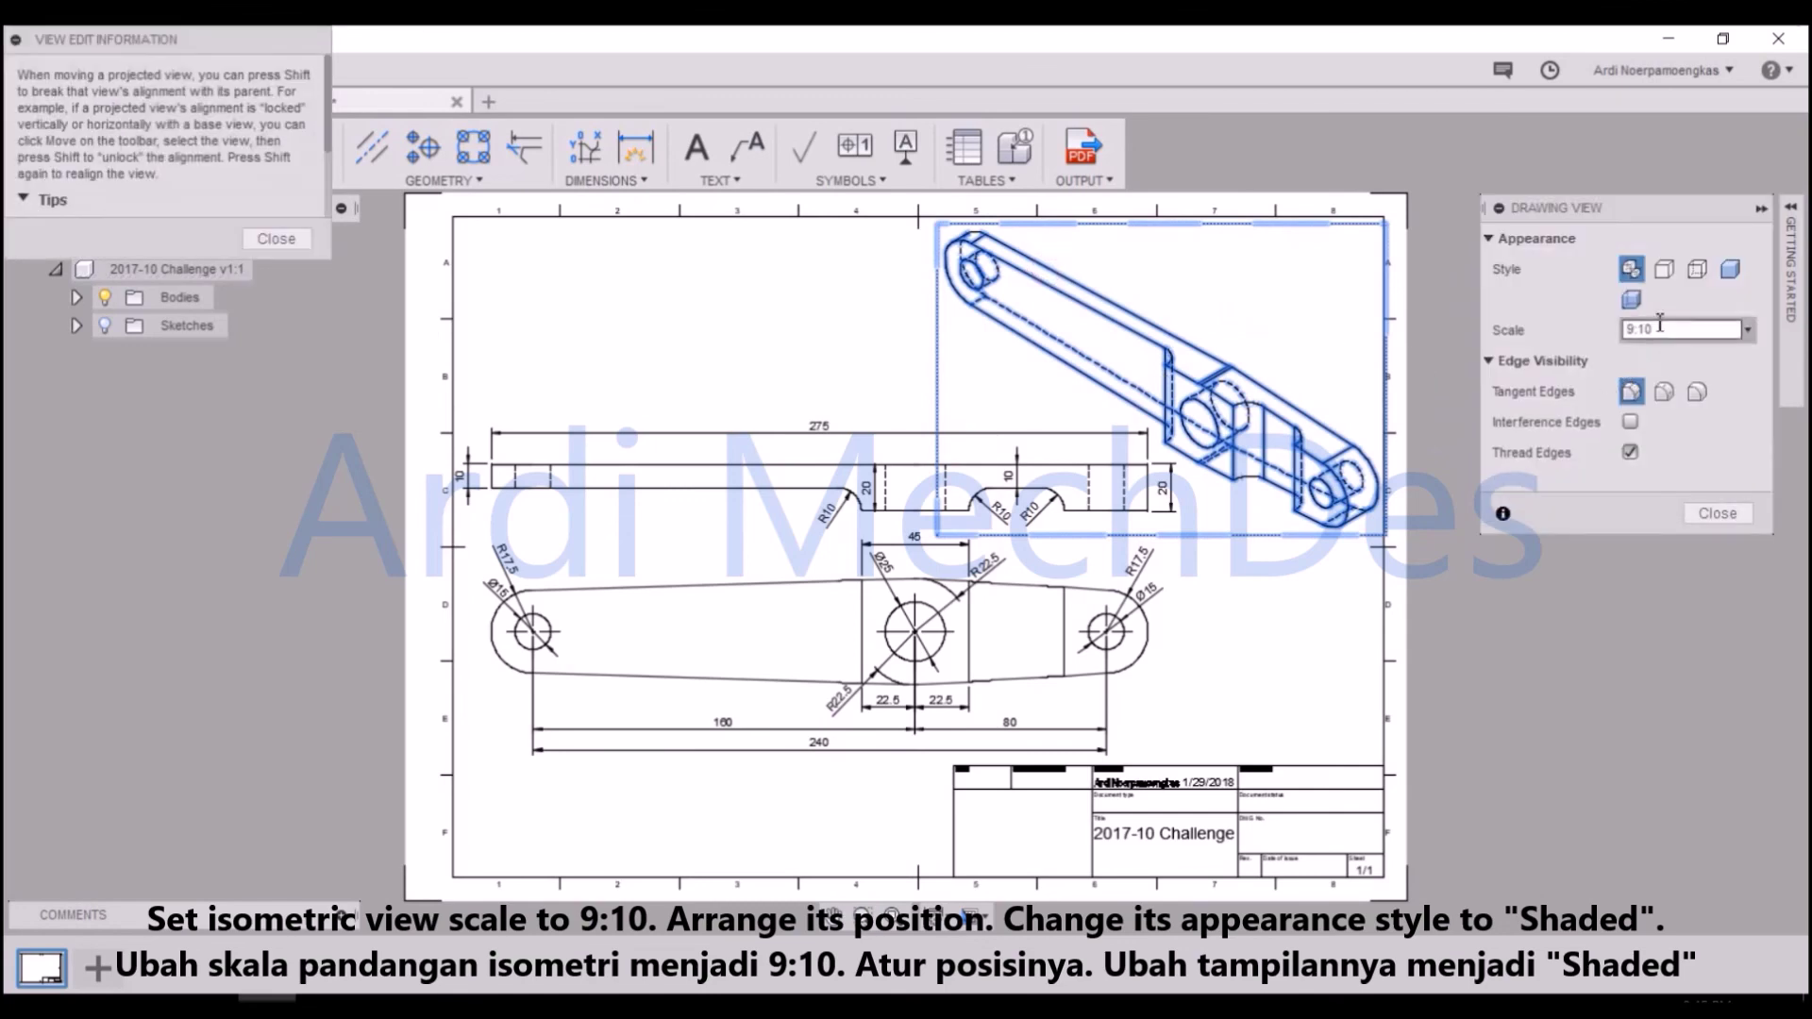
{"action": "left_click", "coordinate": [1730, 269]}
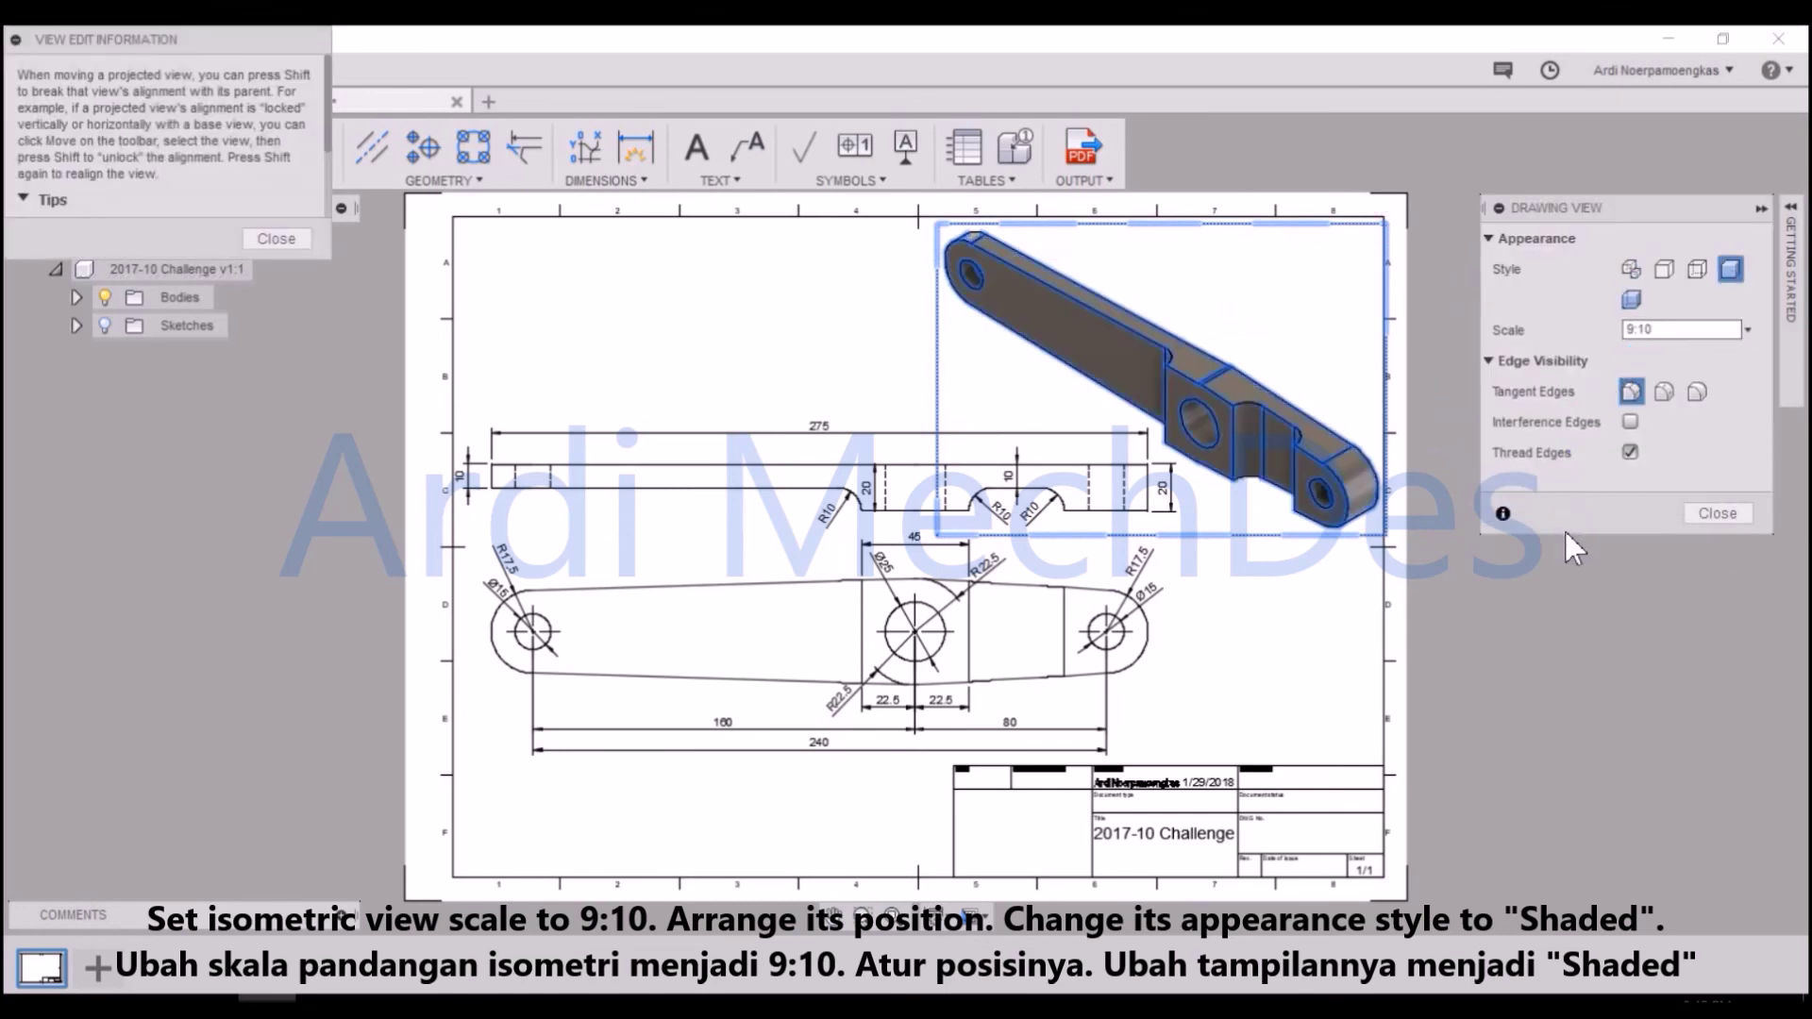
{"action": "left_click", "coordinate": [1704, 513]}
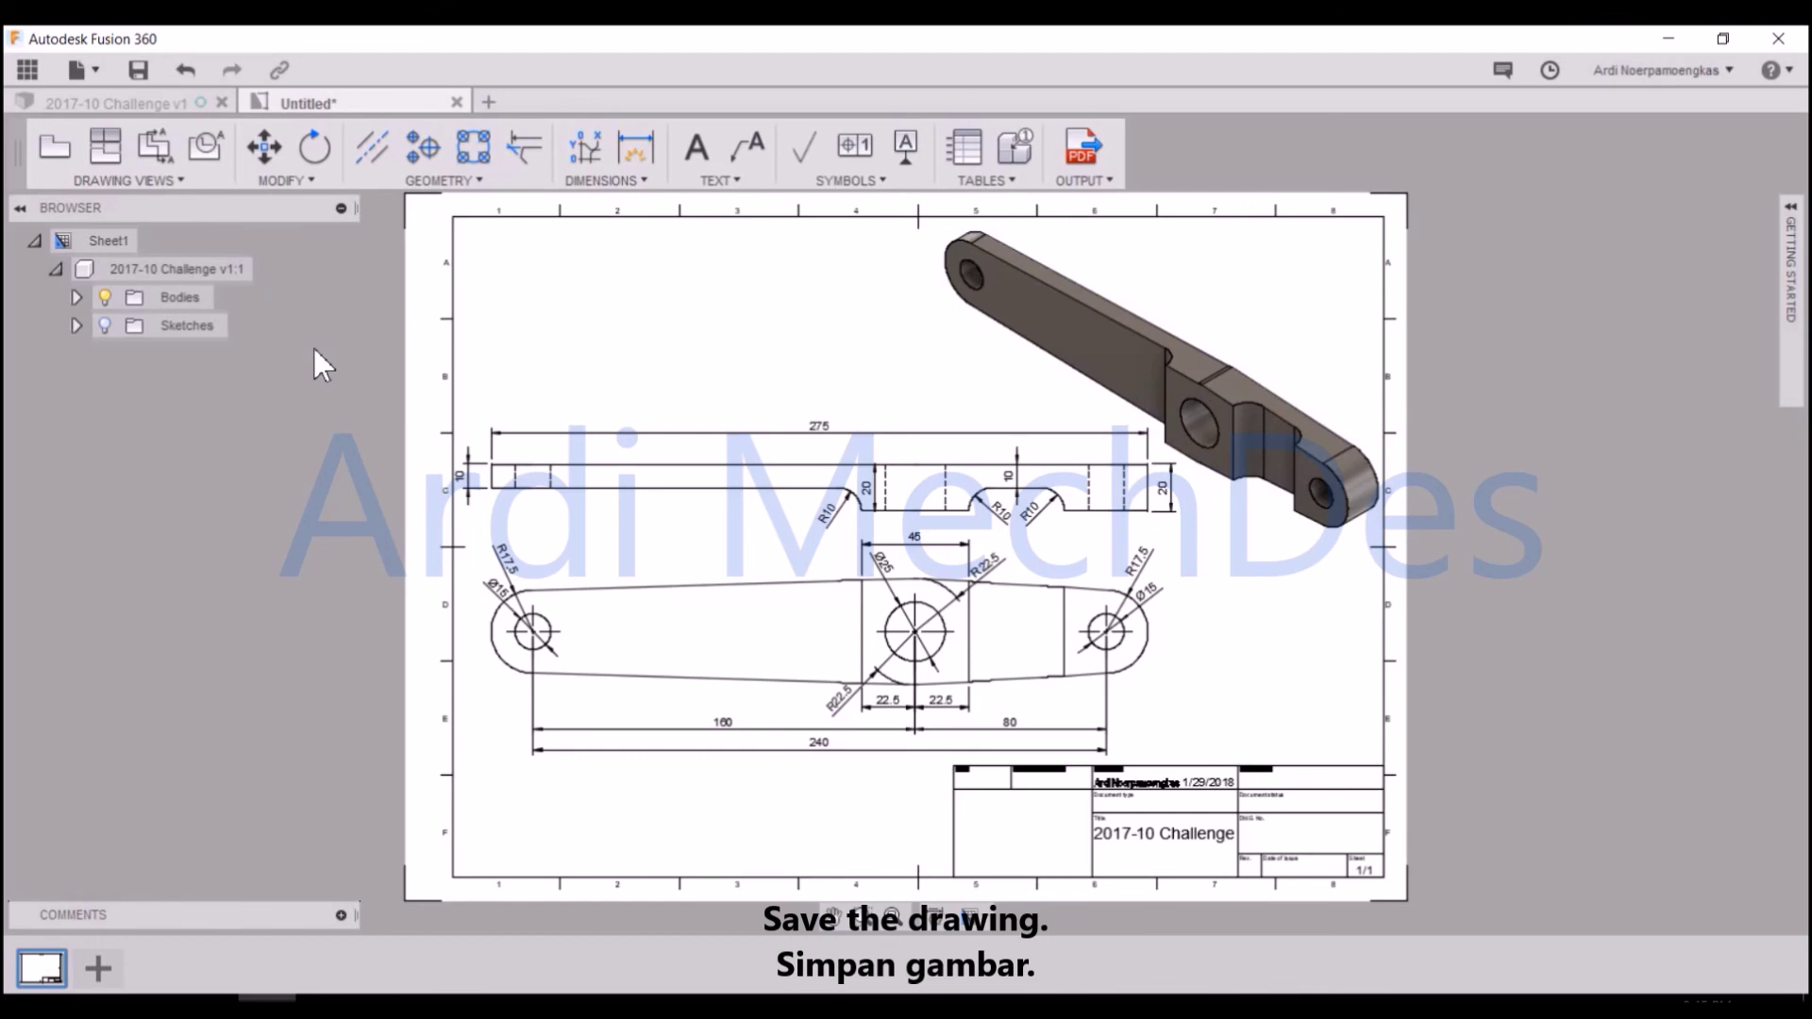
- Save the drawing under its suggested name '2017-10 Challenge Drawing'
{"action": "left_click", "coordinate": [147, 69]}
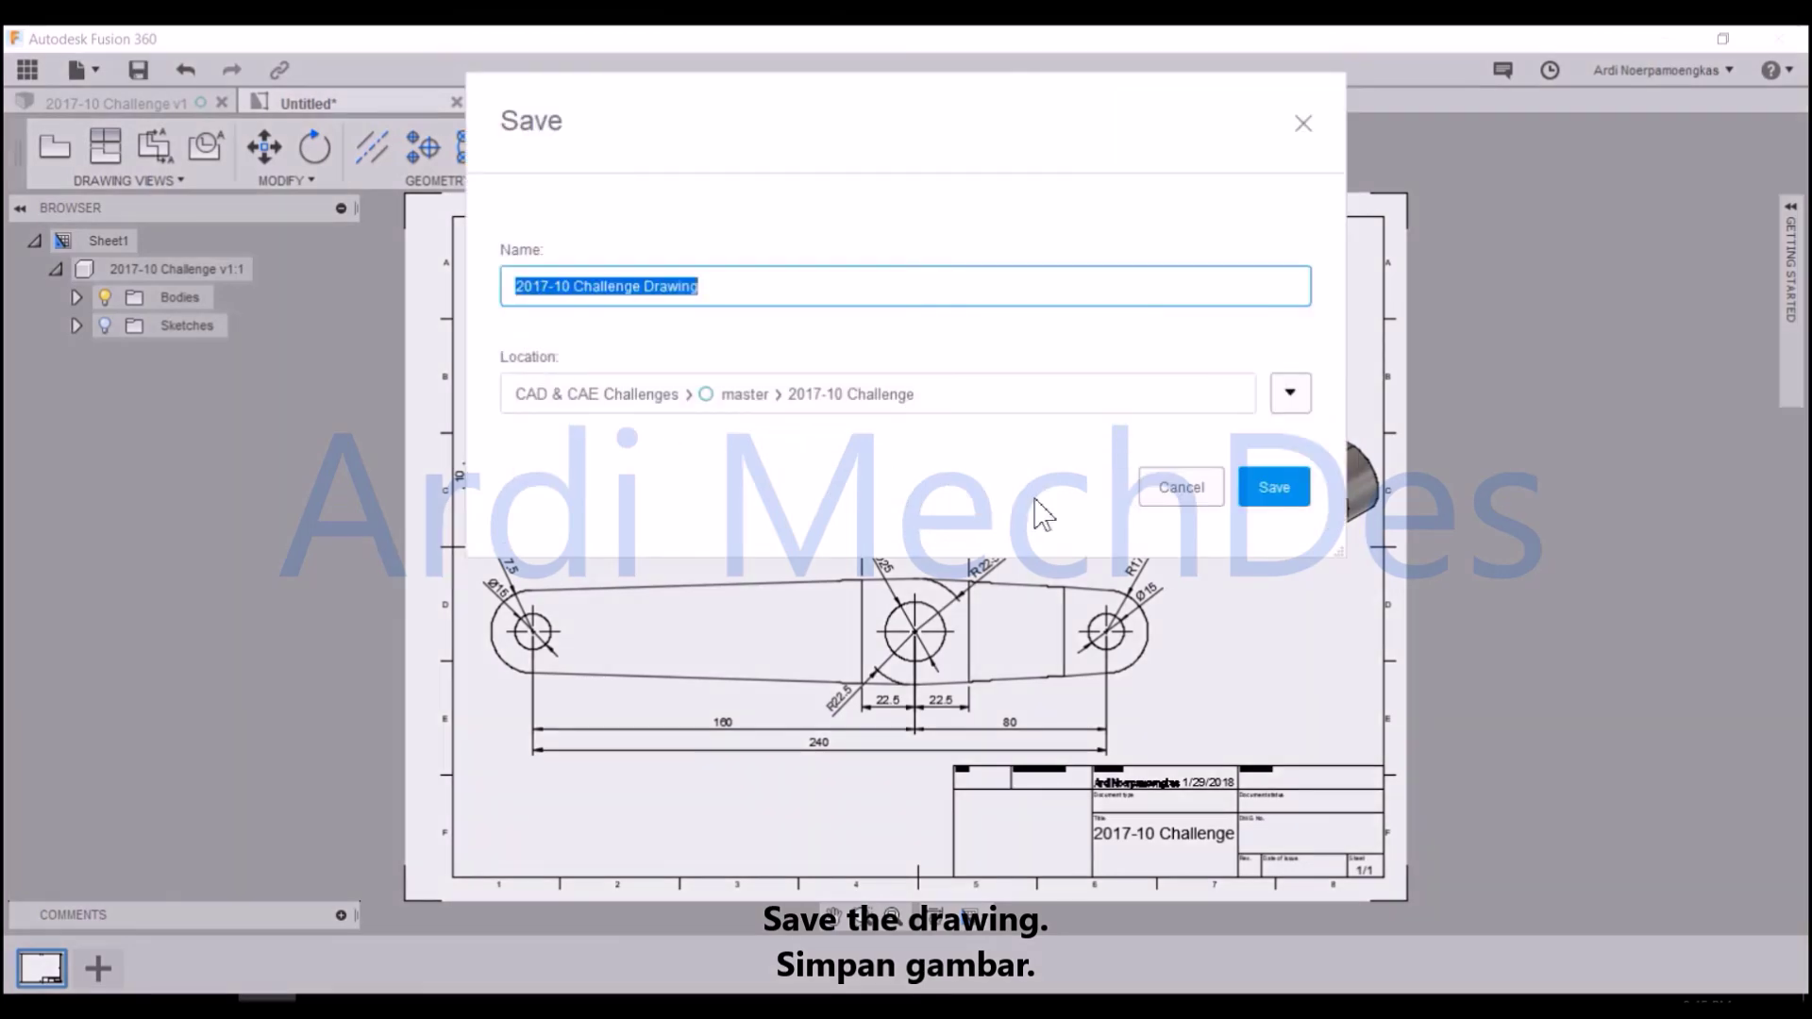
{"action": "left_click", "coordinate": [1276, 496]}
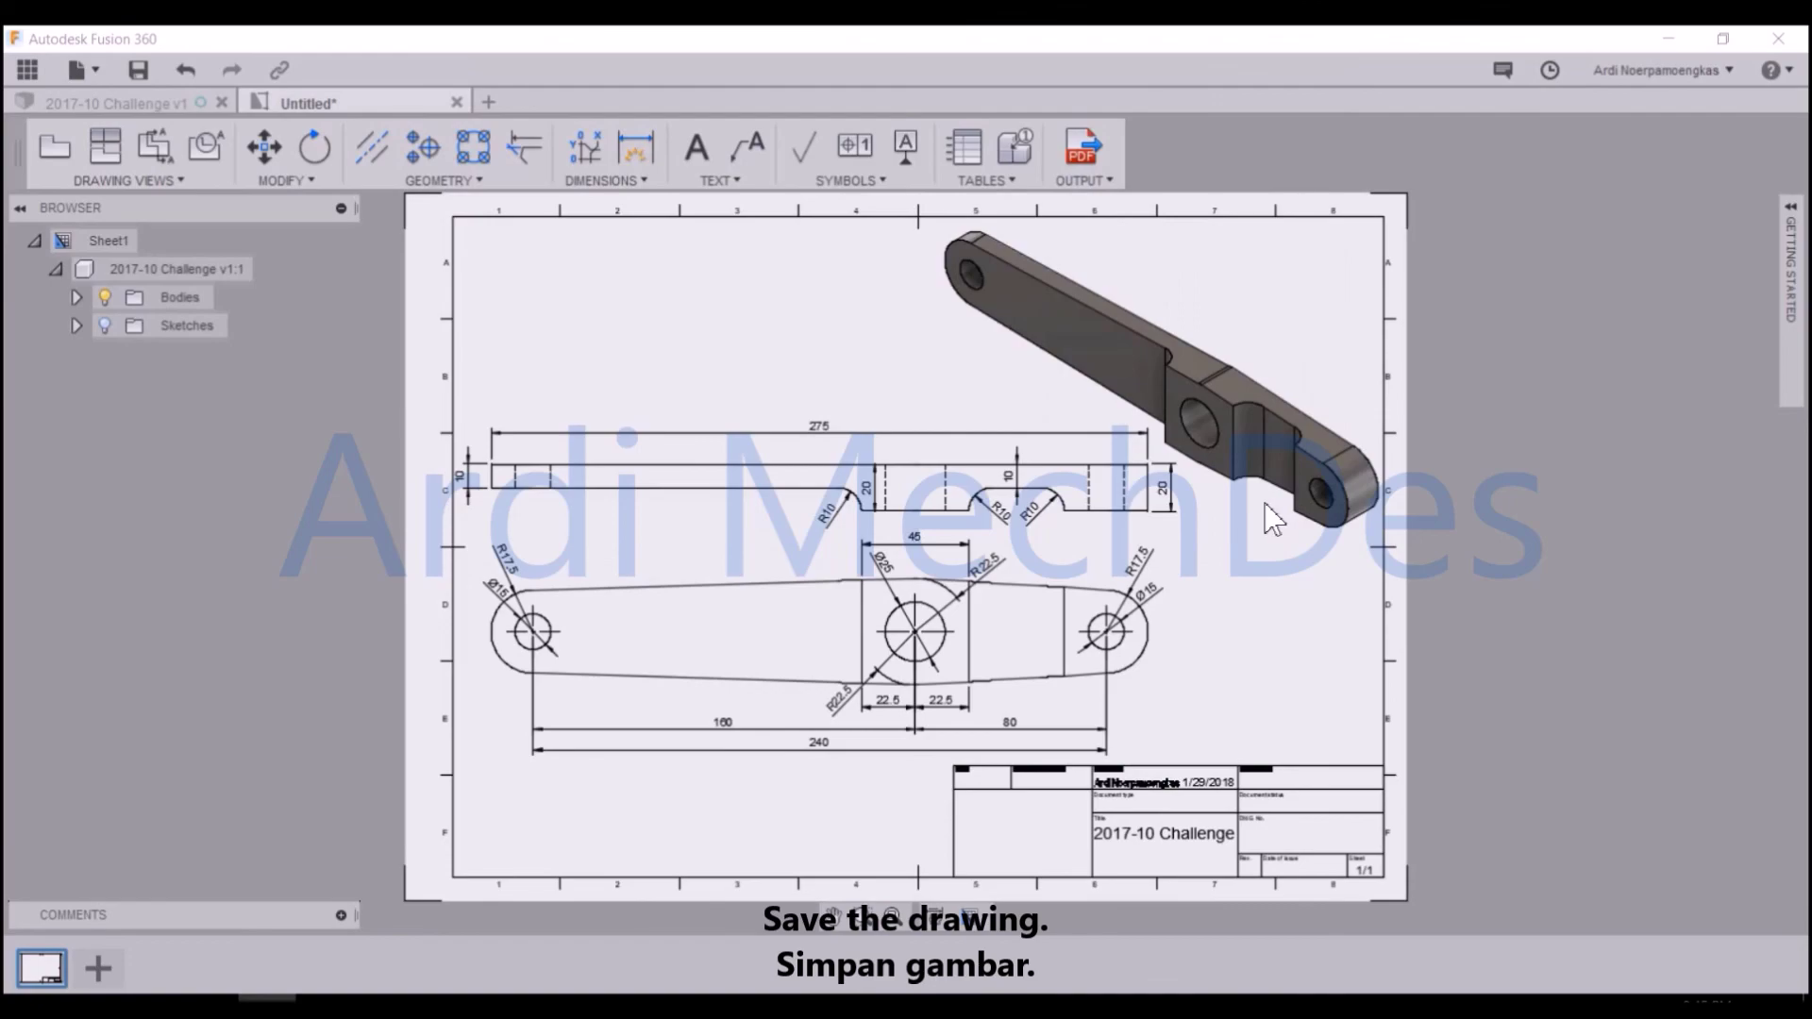